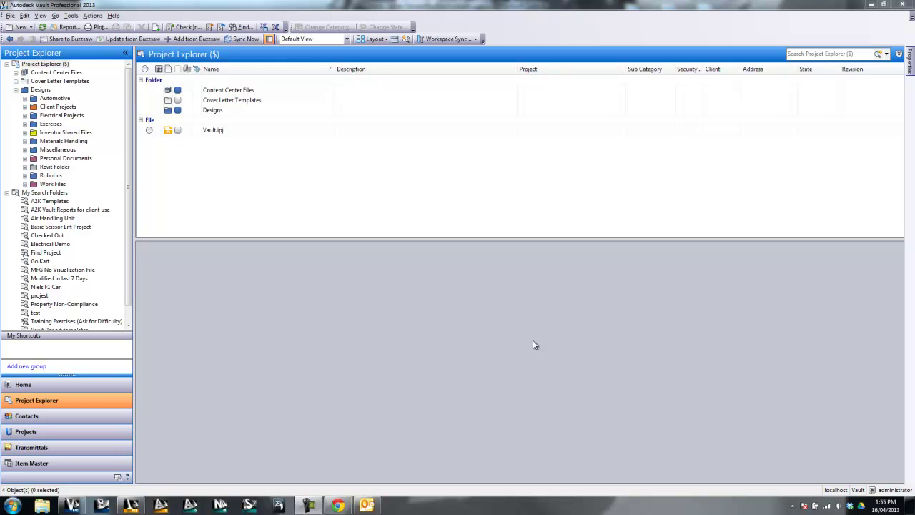
Switch to Autodesk Inventor and create a new part file.
{"action": "left_click", "coordinate": [131, 504]}
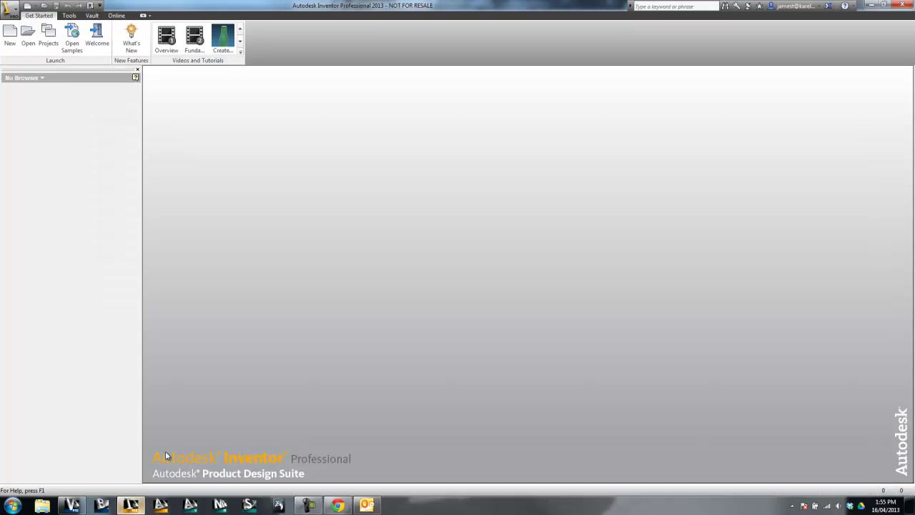
{"action": "left_click", "coordinate": [10, 36]}
{"action": "double_click", "coordinate": [254, 136]}
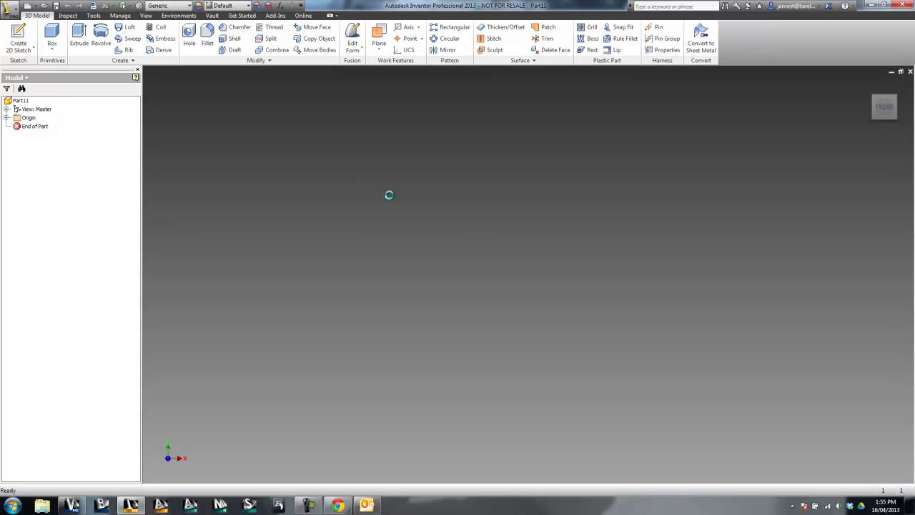
Sketch a centre point circle of 40 mm diameter at the origin of the new part.
{"action": "mouse_move", "coordinate": [484, 187]}
{"action": "right_mouse_down"}
{"action": "mouse_move", "coordinate": [502, 292]}
{"action": "mouse_move", "coordinate": [476, 275]}
{"action": "right_mouse_up"}
{"action": "left_click", "coordinate": [501, 294]}
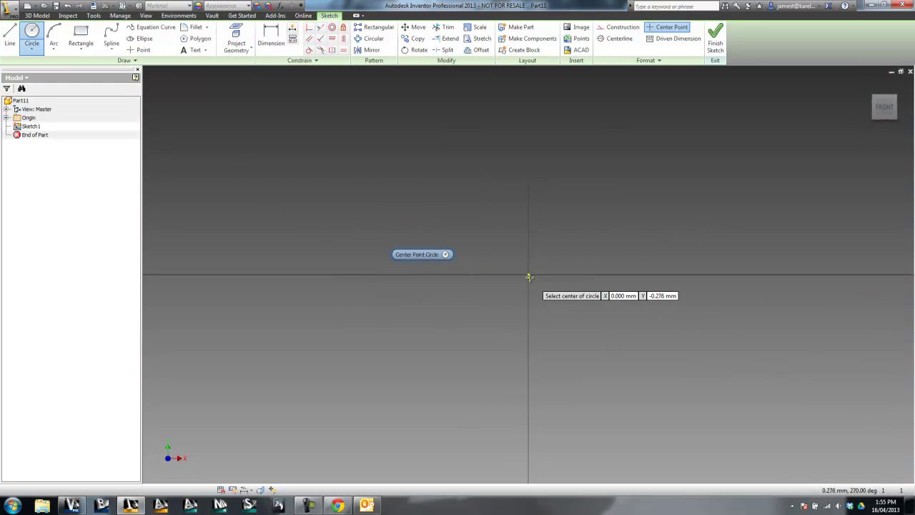
{"action": "left_click", "coordinate": [529, 275]}
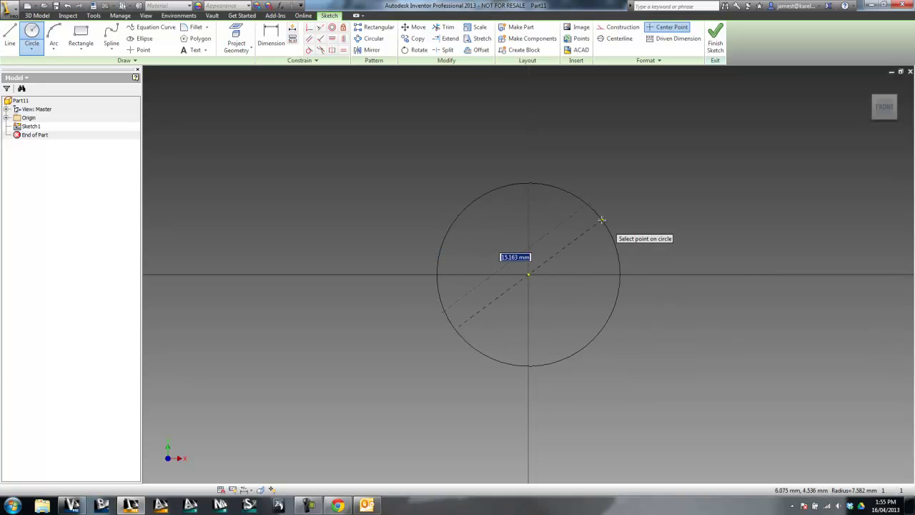
{"action": "type", "text": "440"}
{"action": "key", "text": "Return"}
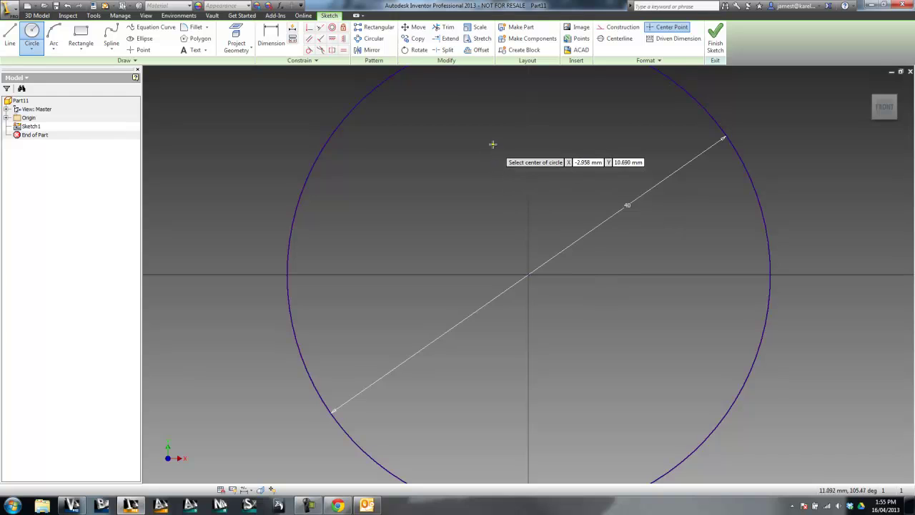
Extrude the circle symmetrically by a distance defined as length=100.
{"action": "right_click_drag", "start_coordinate": [492, 145], "coordinate": [490, 231]}
{"action": "right_click_drag", "start_coordinate": [423, 248], "coordinate": [468, 203]}
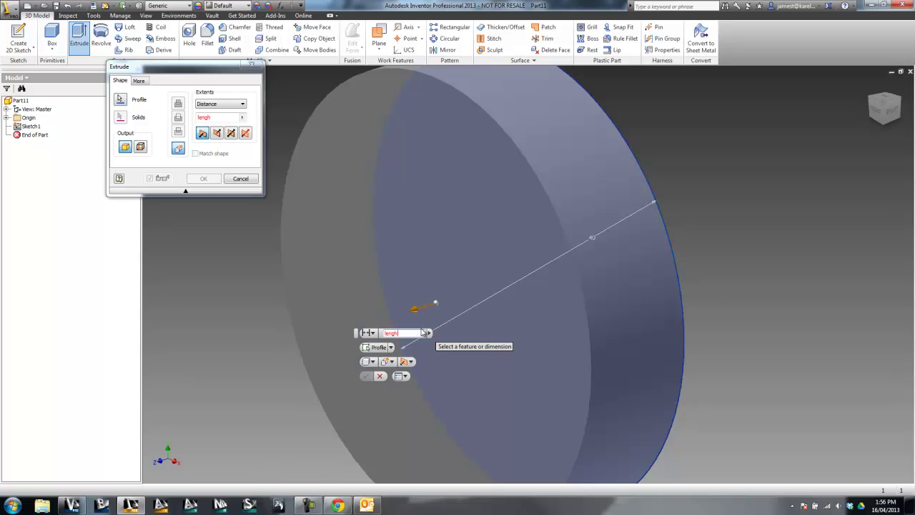
{"action": "type", "text": "100"}
{"action": "left_click", "coordinate": [411, 361]}
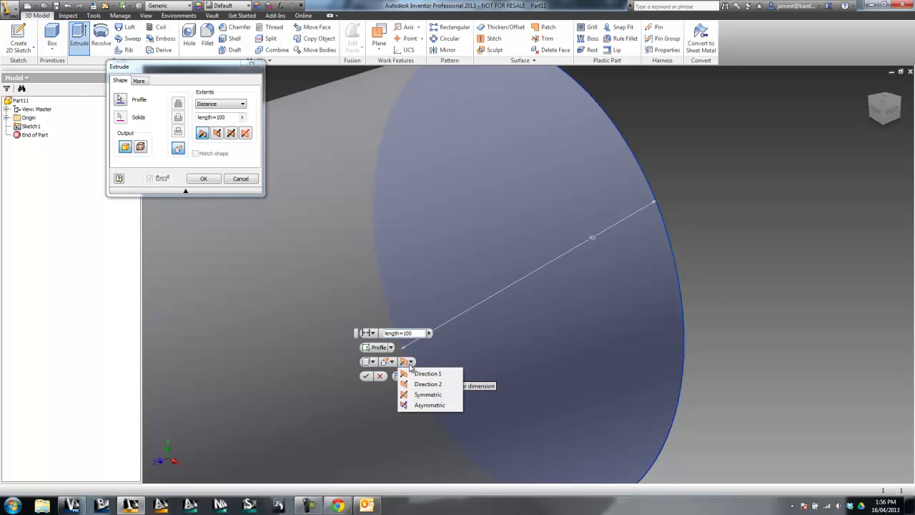
{"action": "left_click", "coordinate": [428, 394]}
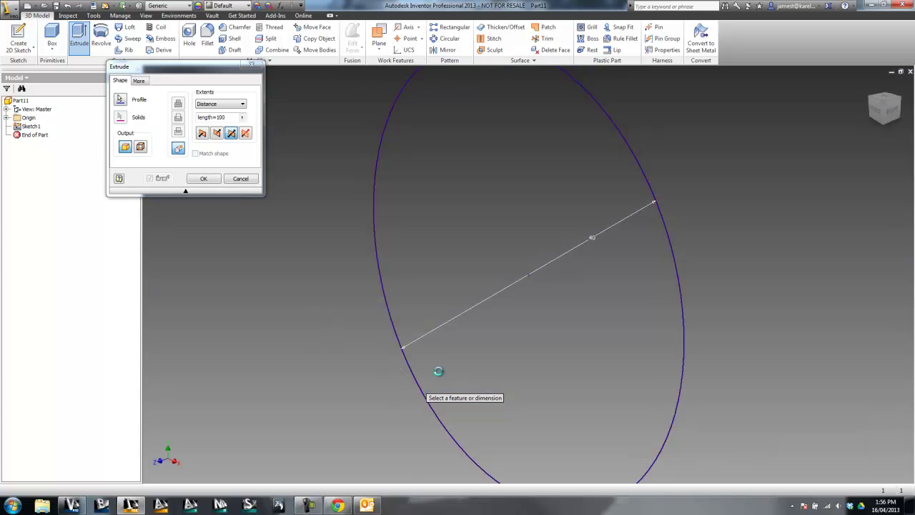
{"action": "key", "text": "Return"}
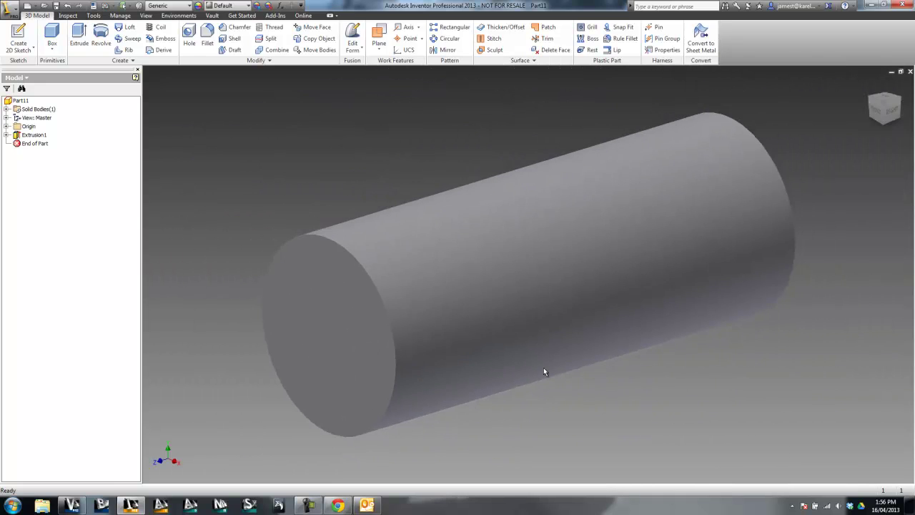
Rename the circle's diameter parameter d0 as dia in the part's parameters.
{"action": "scroll", "coordinate": [544, 371], "scroll_direction": "down", "scroll_amount": 3}
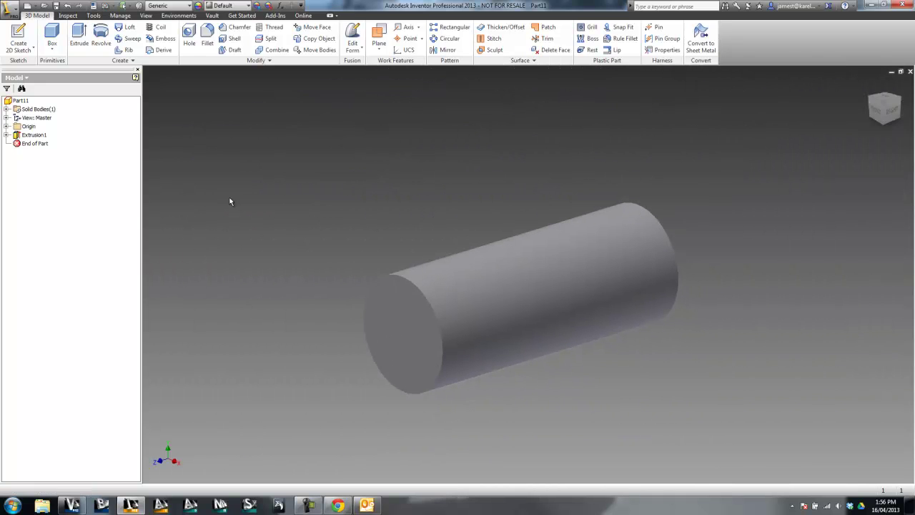
{"action": "left_click", "coordinate": [279, 5]}
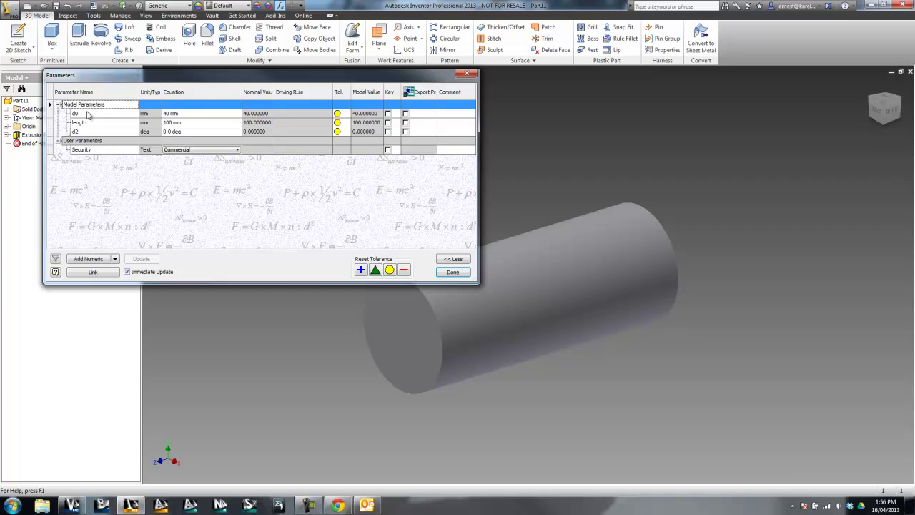
{"action": "left_click", "coordinate": [87, 113]}
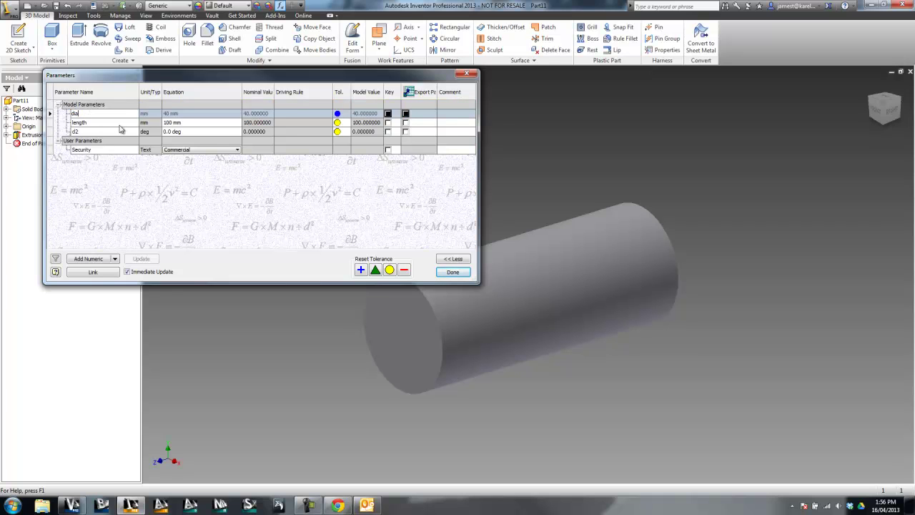
{"action": "left_click", "coordinate": [118, 125]}
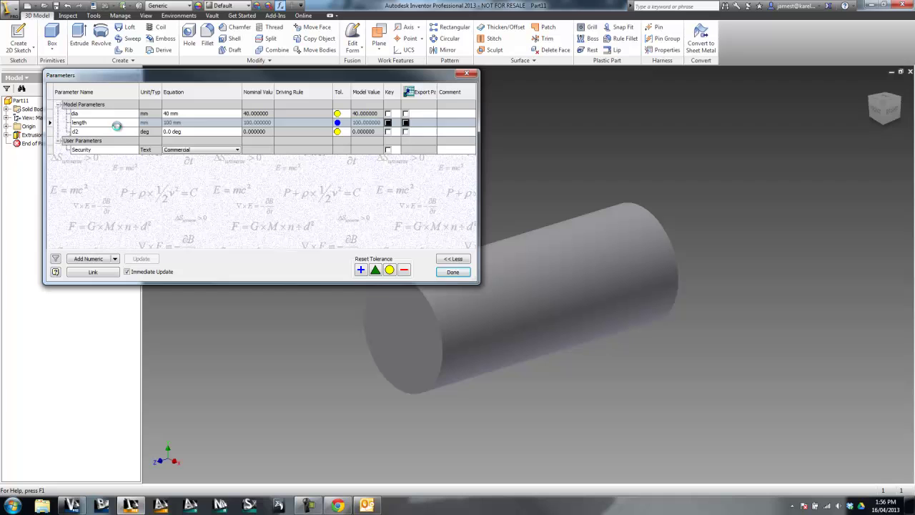
{"action": "left_click", "coordinate": [78, 113]}
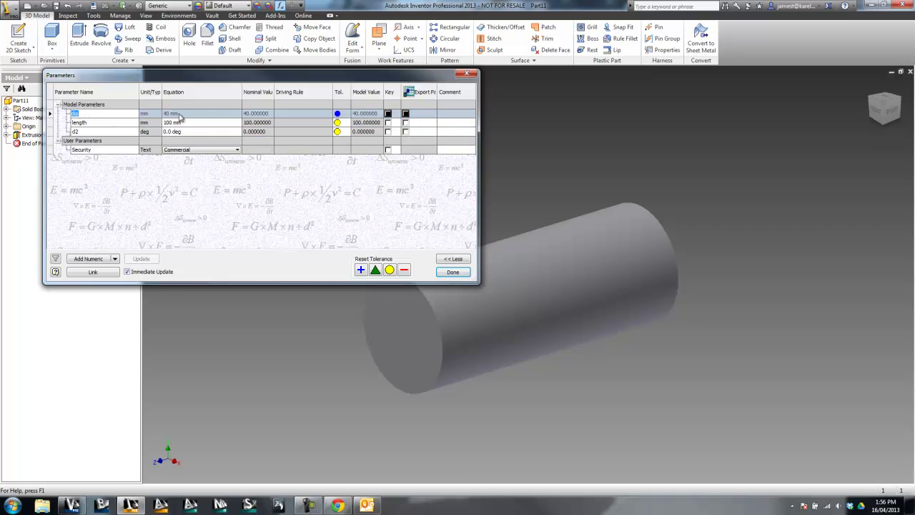
{"action": "left_click", "coordinate": [113, 126]}
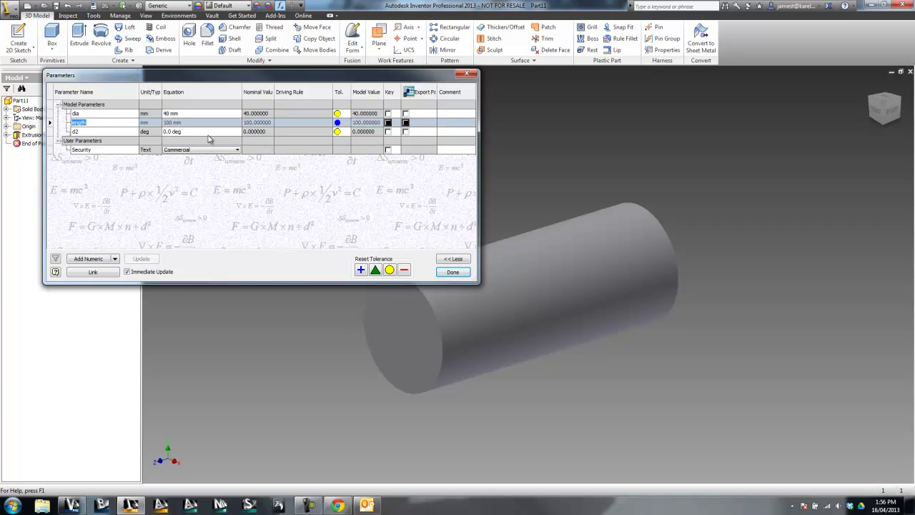
{"action": "left_click", "coordinate": [452, 272]}
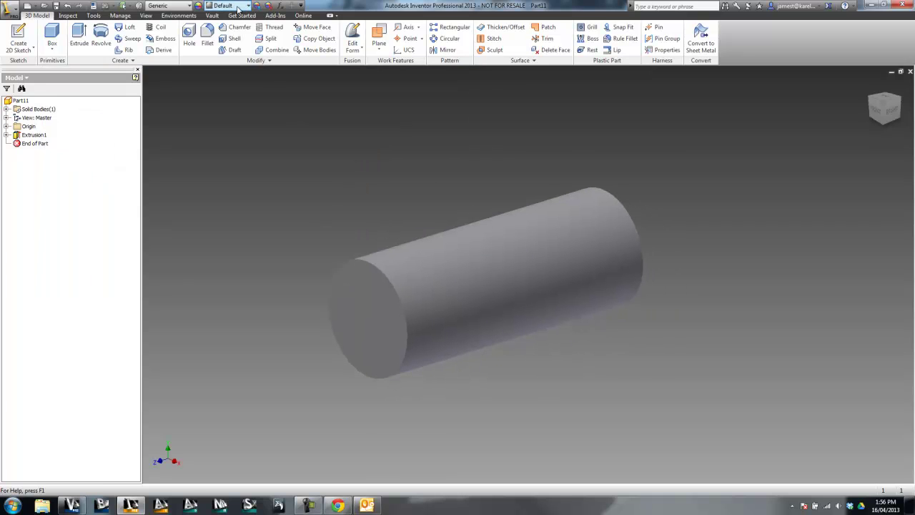
Apply the Gold - Metal appearance to the cylinder.
{"action": "left_click", "coordinate": [248, 6]}
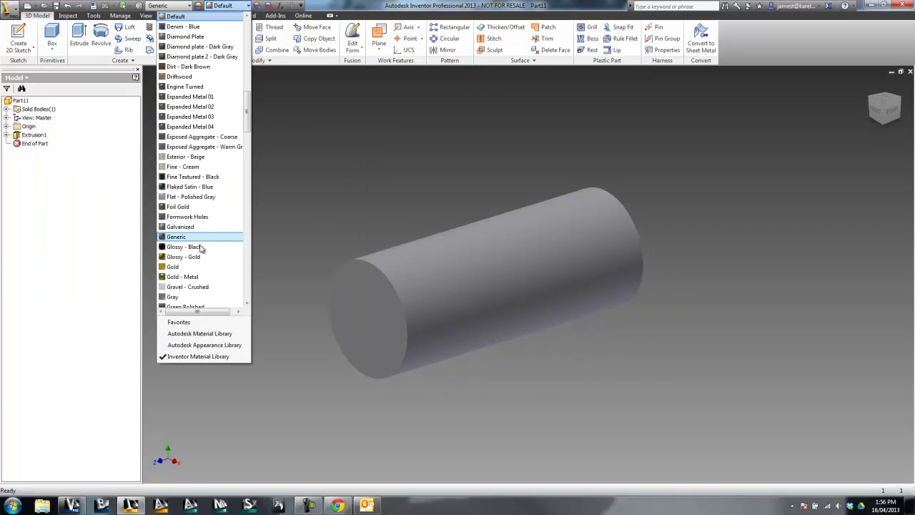
{"action": "left_click", "coordinate": [200, 274]}
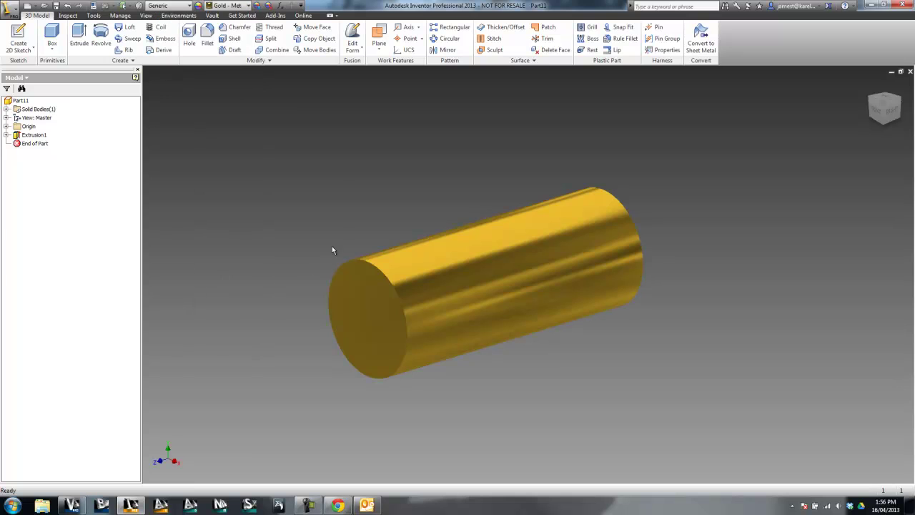
Save the part under a file number generated with the KarelCAD scheme, in a new folder named Training iPart inside Designs.
{"action": "left_click", "coordinate": [56, 5]}
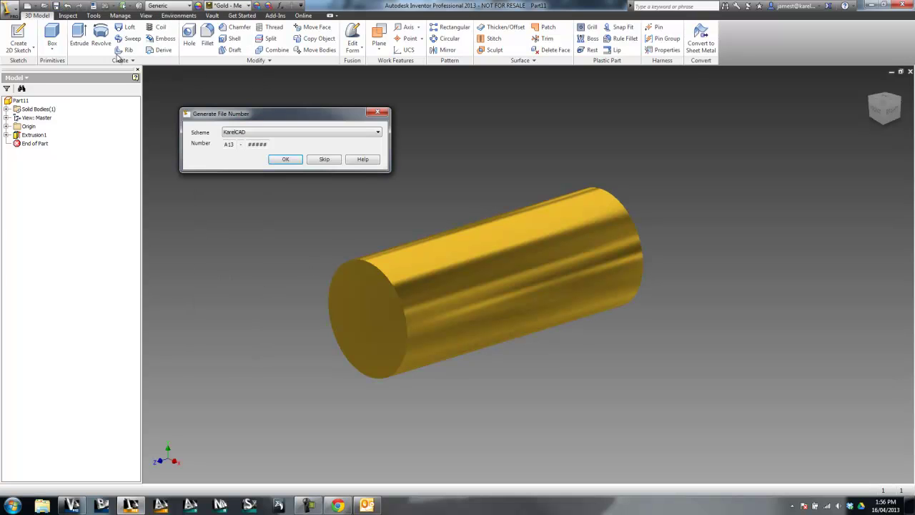
{"action": "left_click", "coordinate": [287, 159]}
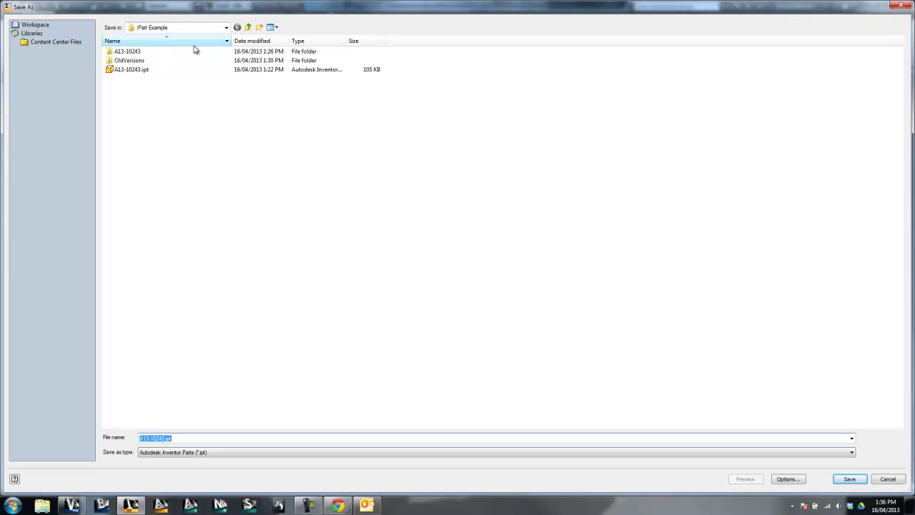
{"action": "left_click", "coordinate": [248, 27]}
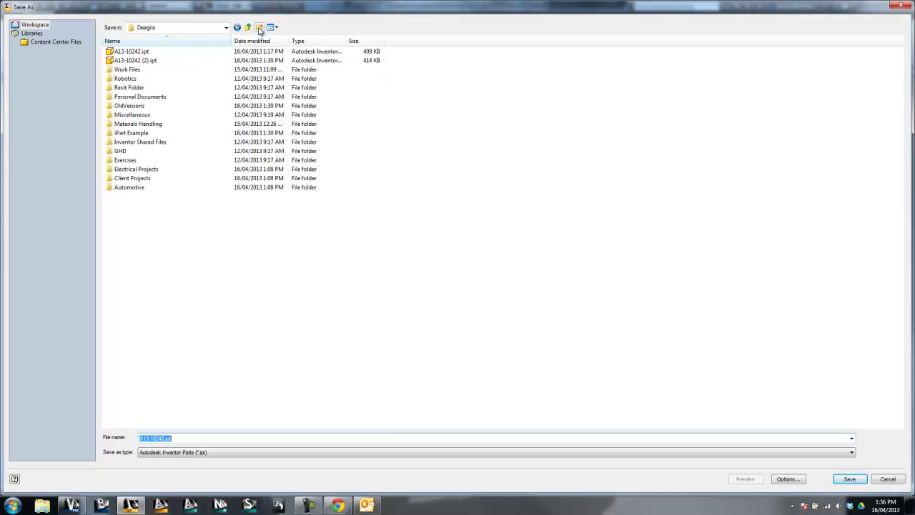
{"action": "left_click", "coordinate": [259, 27]}
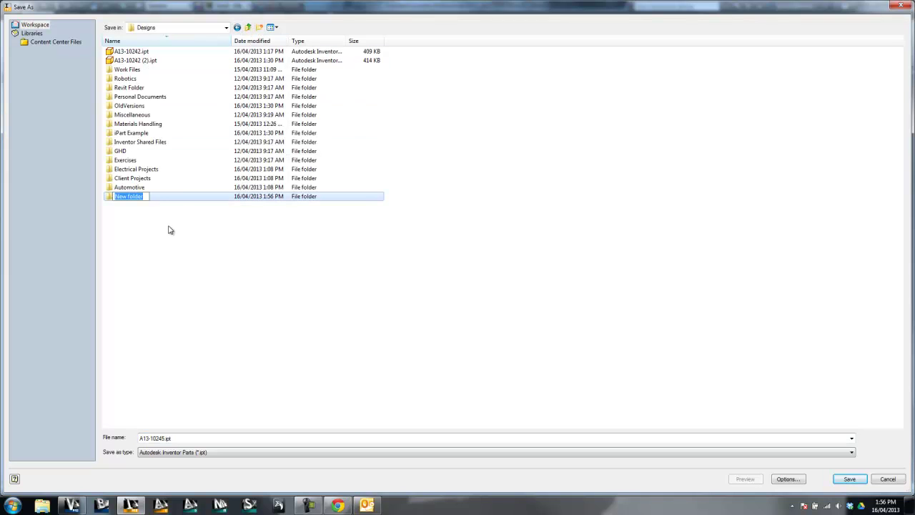
{"action": "type", "text": "Training IPar"}
{"action": "key", "text": "Return"}
{"action": "double_click", "coordinate": [145, 198]}
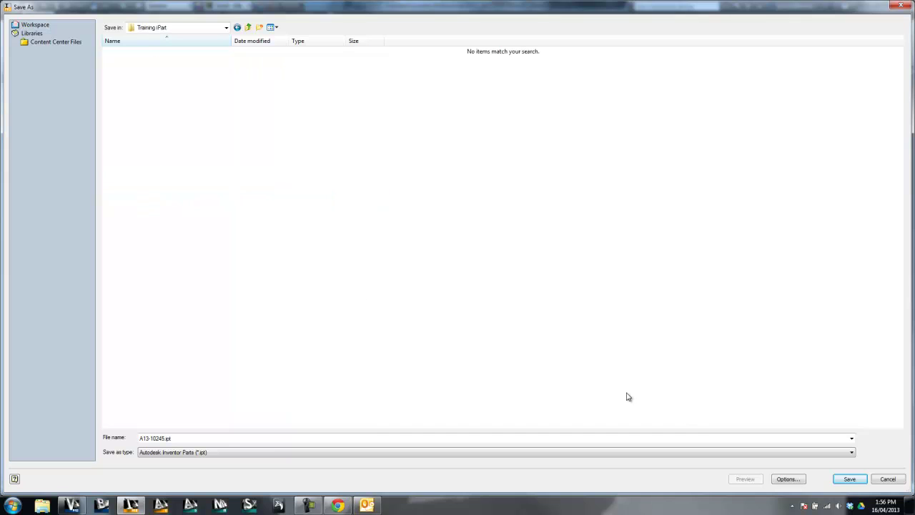
{"action": "double_click", "coordinate": [151, 438]}
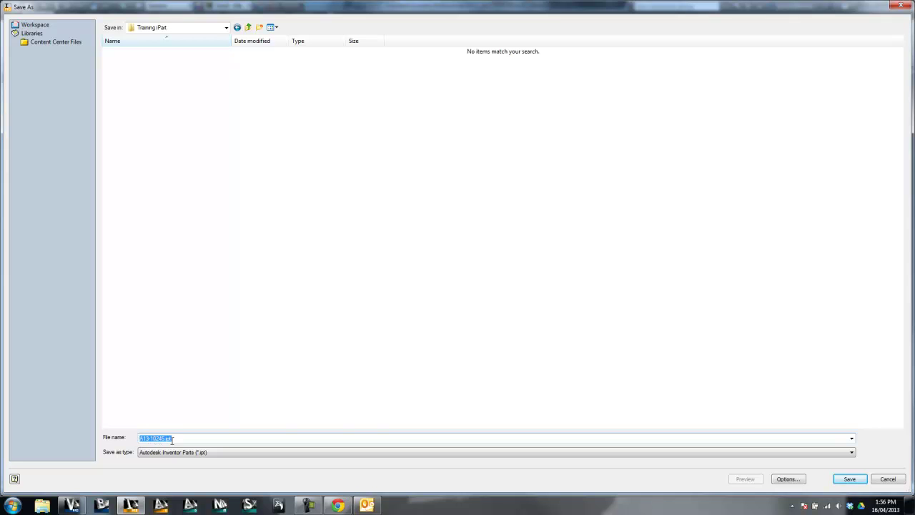
{"action": "left_click", "coordinate": [850, 479]}
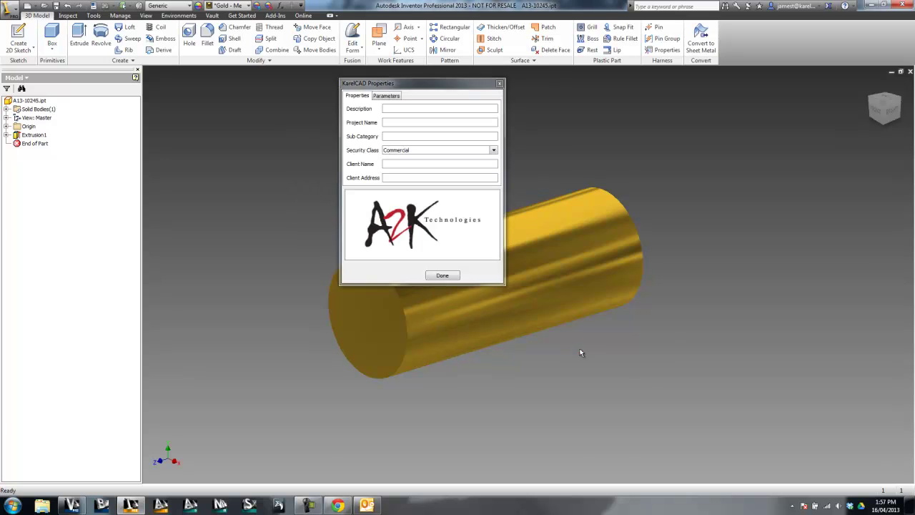
Fill in the KarelCAD properties with description asdf, project name asdfasdf, client name asdf and client address asdf.
{"action": "left_click_drag", "start_coordinate": [414, 86], "coordinate": [365, 94]}
{"action": "left_click", "coordinate": [349, 118]}
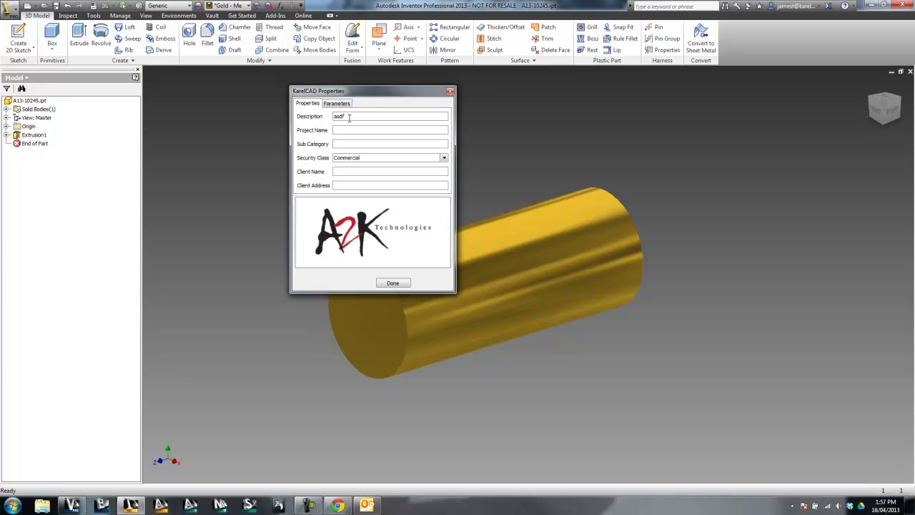
{"action": "left_click", "coordinate": [345, 130]}
{"action": "type", "text": "asdfasdf"}
{"action": "left_click", "coordinate": [349, 172]}
{"action": "type", "text": "asdf"}
{"action": "left_click", "coordinate": [349, 184]}
{"action": "type", "text": "asdf"}
{"action": "left_click", "coordinate": [399, 287]}
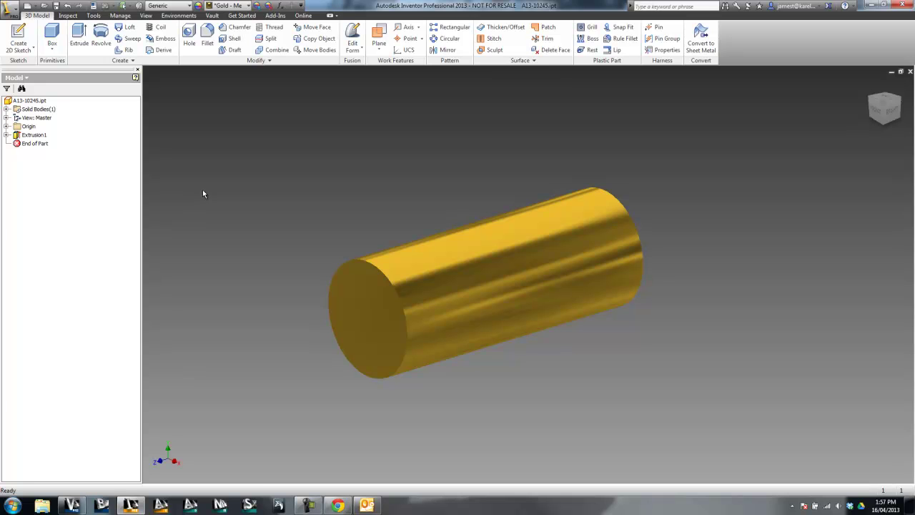
{"action": "middle_click_drag", "start_coordinate": [476, 293], "coordinate": [533, 283], "text": "shift"}
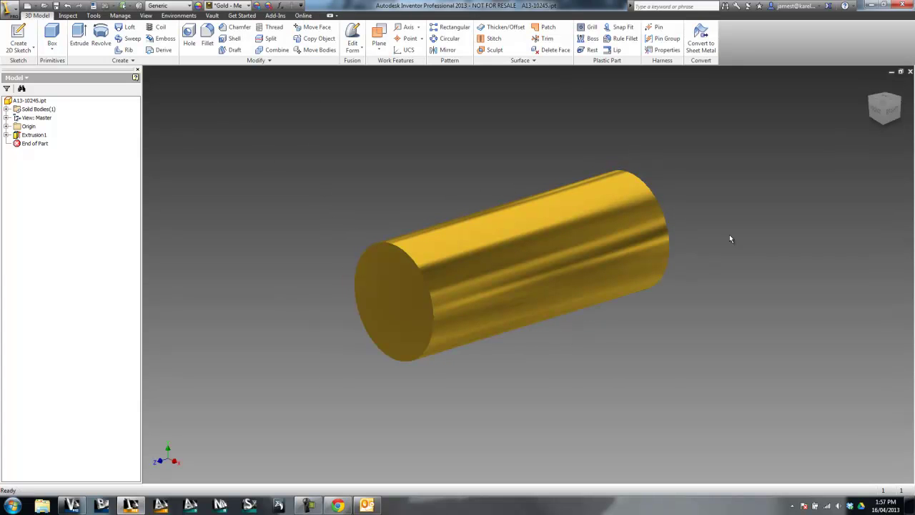
{"action": "middle_click_drag", "start_coordinate": [629, 238], "coordinate": [510, 154], "text": "shift"}
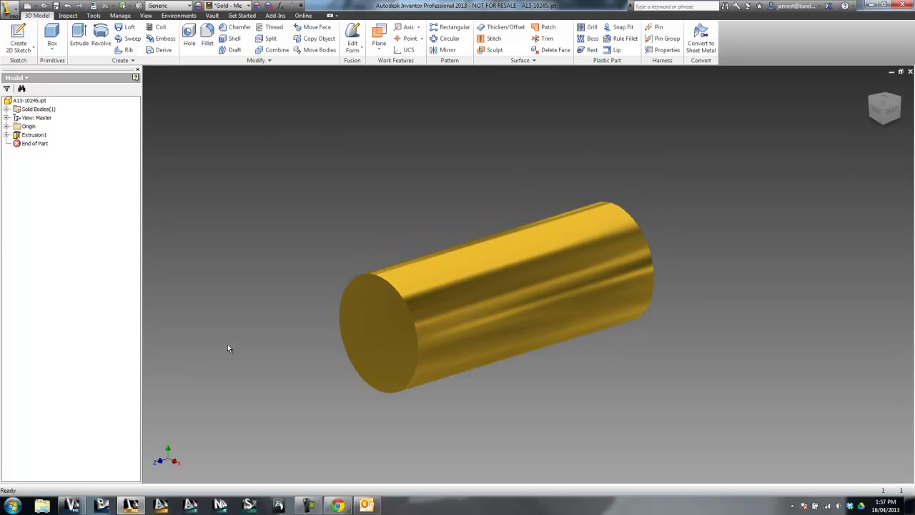
{"action": "middle_click_drag", "start_coordinate": [515, 236], "coordinate": [301, 129], "text": "shift"}
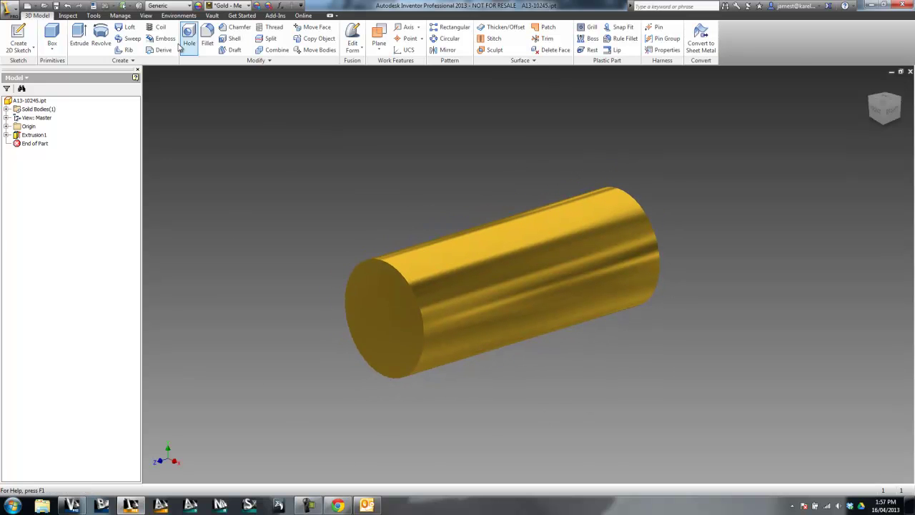
Start authoring an iPart from the cylinder and insert two additional member rows in its table.
{"action": "left_click", "coordinate": [114, 15]}
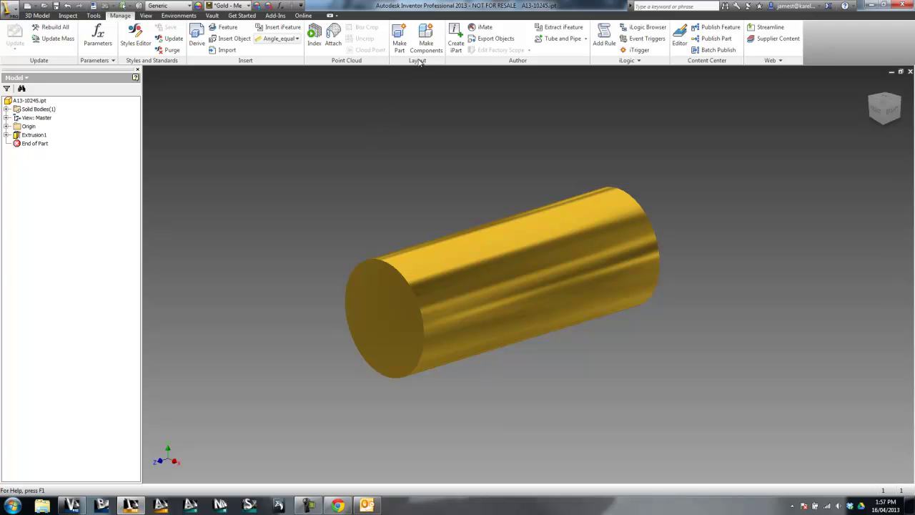
{"action": "left_click", "coordinate": [457, 39]}
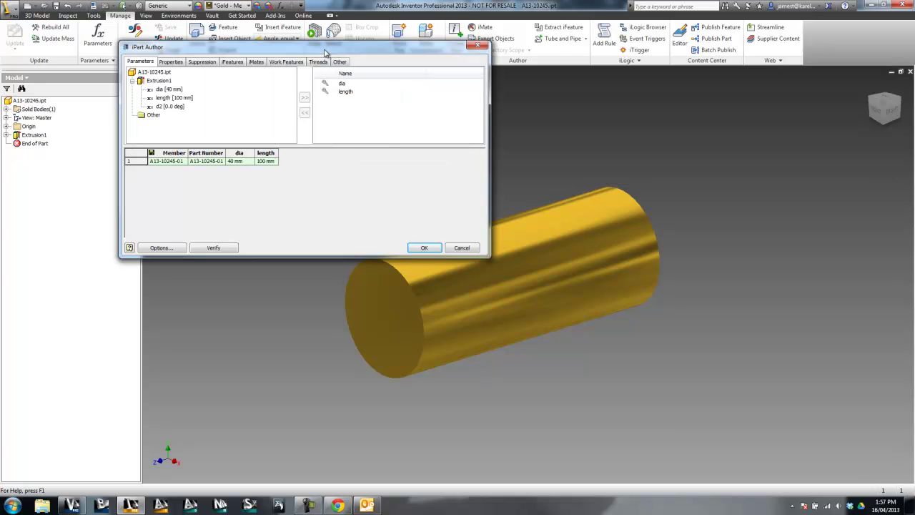
{"action": "left_click_drag", "start_coordinate": [325, 50], "coordinate": [331, 50]}
{"action": "left_click", "coordinate": [179, 163]}
{"action": "right_click", "coordinate": [154, 163]}
{"action": "left_click", "coordinate": [172, 172]}
{"action": "right_click", "coordinate": [151, 171]}
{"action": "left_click", "coordinate": [170, 181]}
{"action": "right_click", "coordinate": [147, 172]}
{"action": "key", "text": "Escape"}
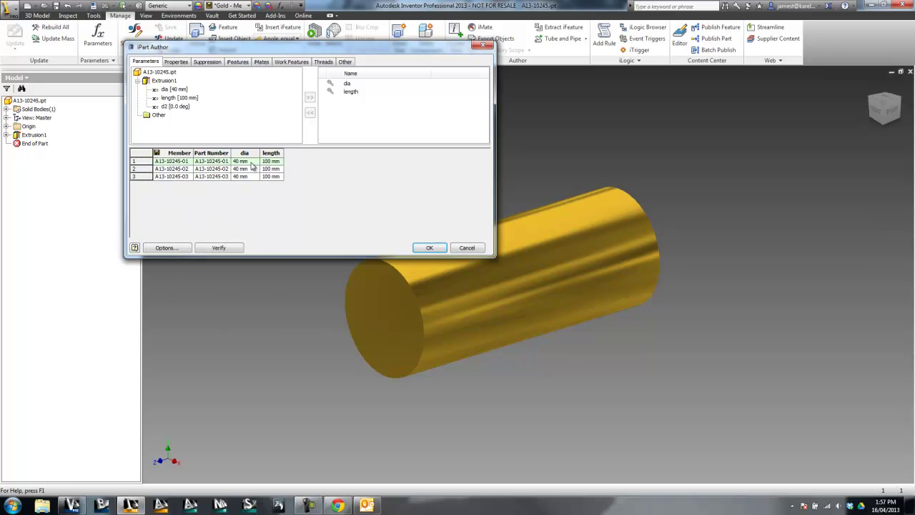
Set the dia values of the three iPart members to 30, 40 and 50 in row order.
{"action": "left_click", "coordinate": [252, 162]}
{"action": "left_click", "coordinate": [251, 162]}
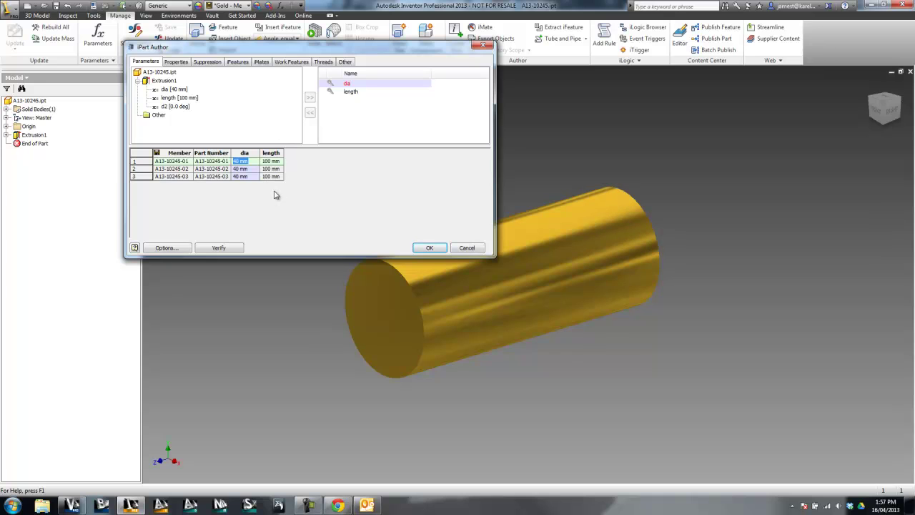
{"action": "type", "text": "30"}
{"action": "left_click", "coordinate": [252, 169]}
{"action": "type", "text": "40"}
{"action": "left_click", "coordinate": [220, 177]}
{"action": "type", "text": "50"}
{"action": "left_click", "coordinate": [183, 172]}
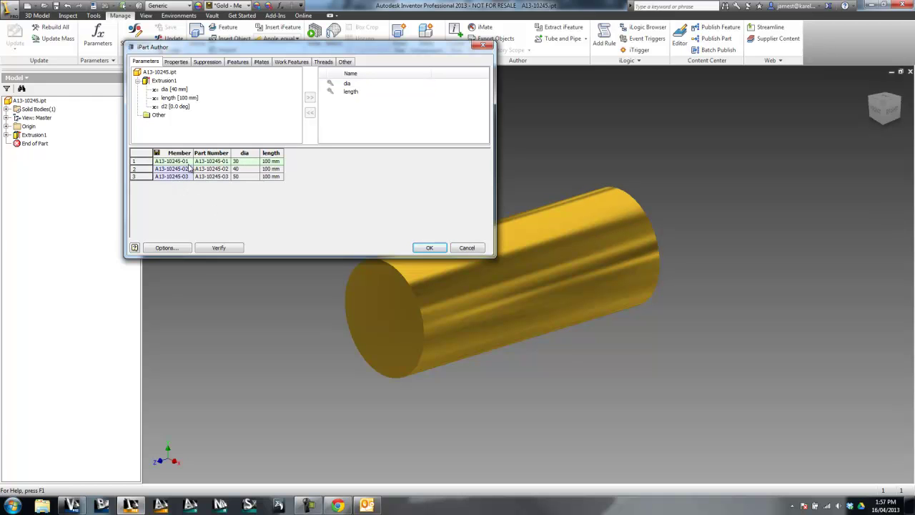
Rename the first iPart member as 30x100 and accept the resulting file name change.
{"action": "mouse_move", "coordinate": [252, 53]}
{"action": "left_mouse_down"}
{"action": "mouse_move", "coordinate": [230, 33]}
{"action": "mouse_move", "coordinate": [248, 68]}
{"action": "left_mouse_up"}
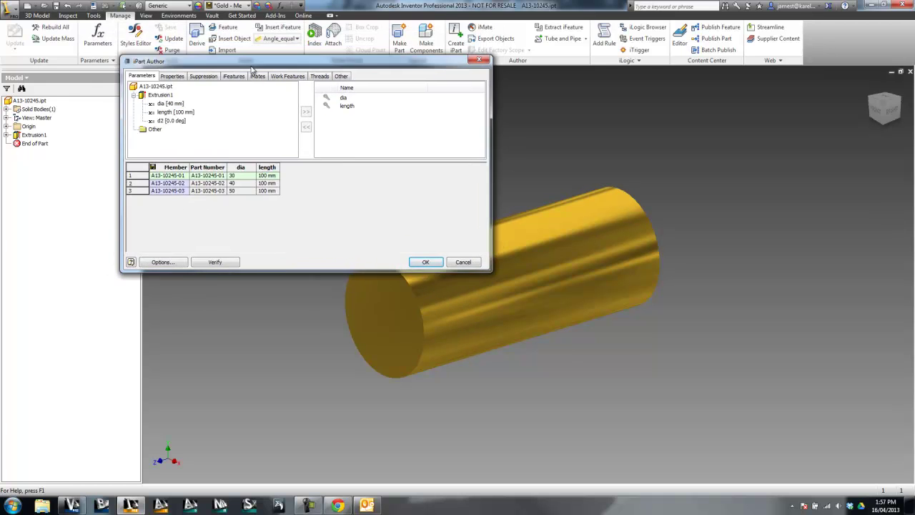
{"action": "middle_click_drag", "start_coordinate": [530, 262], "coordinate": [630, 274]}
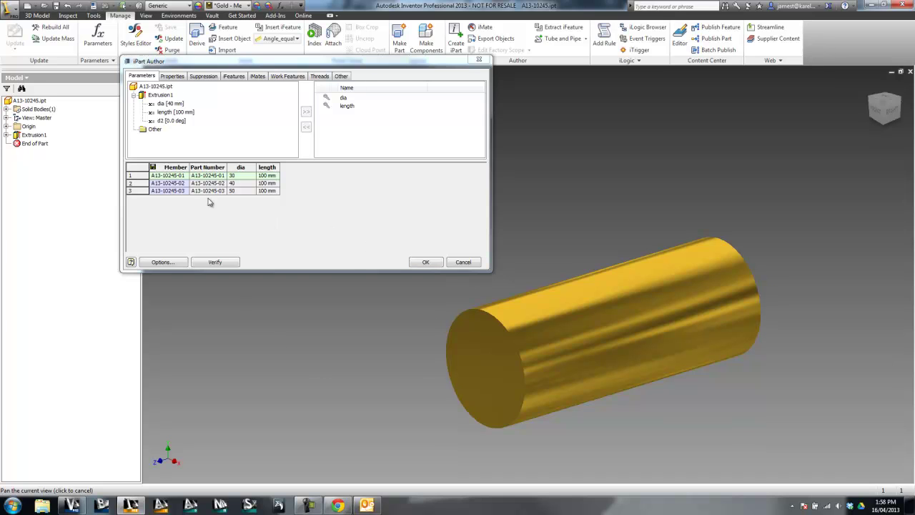
{"action": "left_click", "coordinate": [186, 175]}
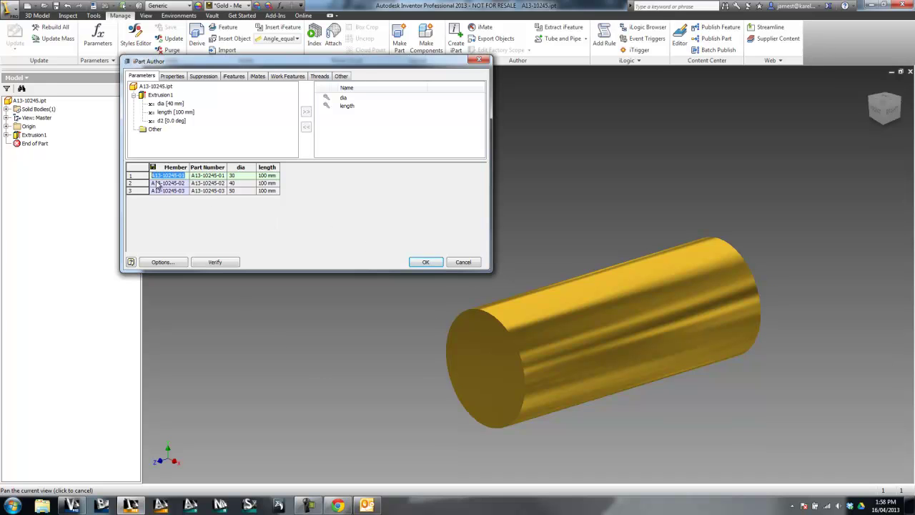
{"action": "left_click", "coordinate": [186, 183]}
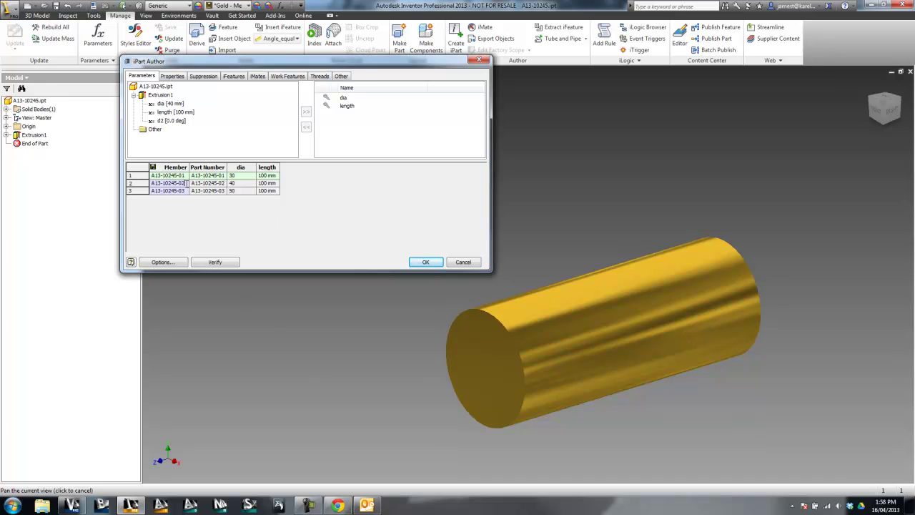
{"action": "left_click", "coordinate": [186, 175]}
{"action": "left_click_drag", "start_coordinate": [185, 175], "coordinate": [150, 176]}
{"action": "key", "text": "BackSpace"}
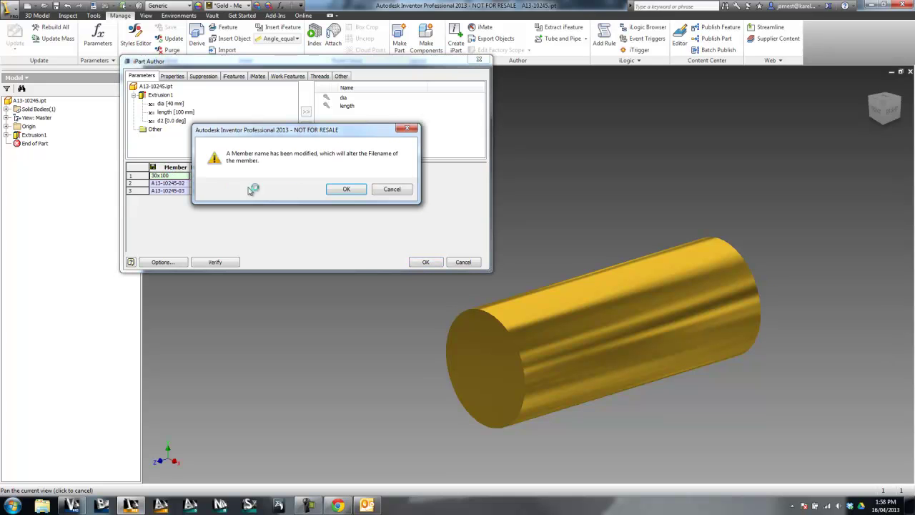
{"action": "left_click", "coordinate": [349, 189]}
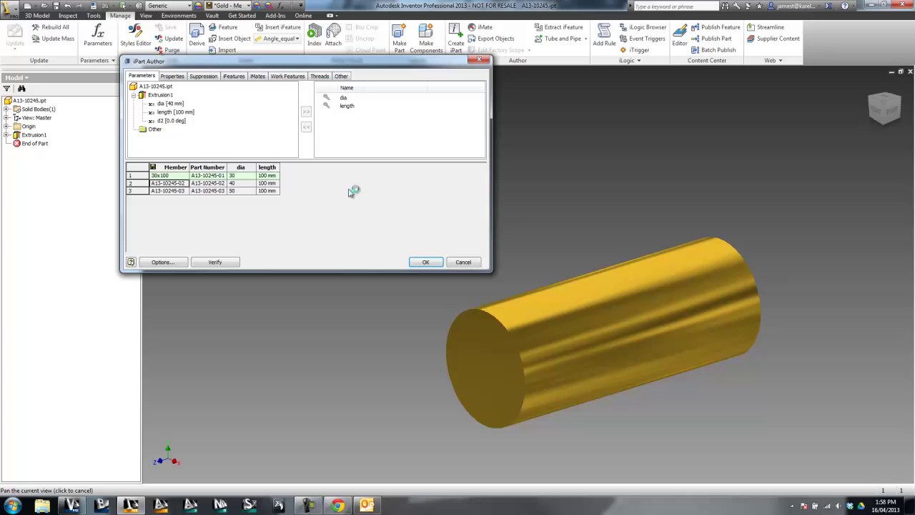
Rename the second and third iPart members as 40x100 and 50x100.
{"action": "left_click", "coordinate": [187, 182]}
{"action": "left_click_drag", "start_coordinate": [187, 183], "coordinate": [129, 183]}
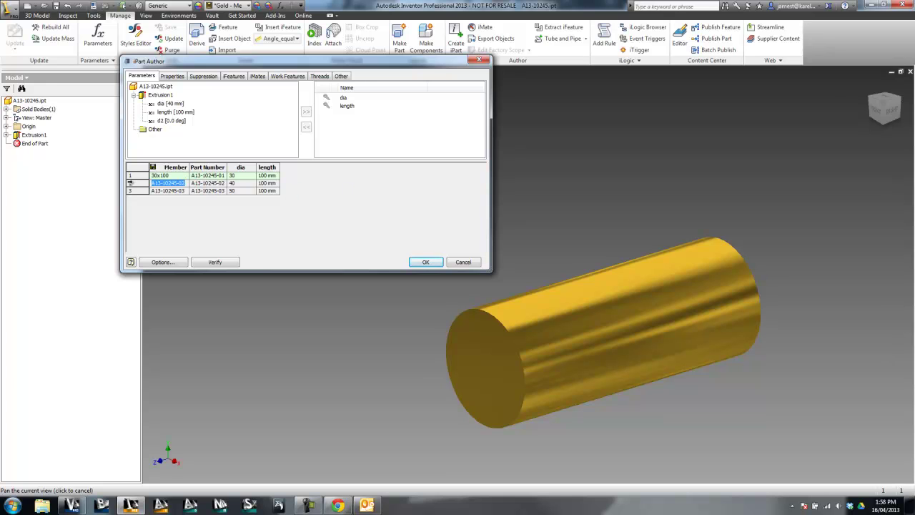
{"action": "type", "text": "40x100"}
{"action": "left_click", "coordinate": [185, 191]}
{"action": "left_click_drag", "start_coordinate": [185, 191], "coordinate": [130, 190]}
{"action": "type", "text": "50"}
Finish authoring the iPart and review its member list in the model tree.
{"action": "left_click", "coordinate": [425, 261]}
{"action": "middle_click_drag", "start_coordinate": [454, 286], "coordinate": [351, 220]}
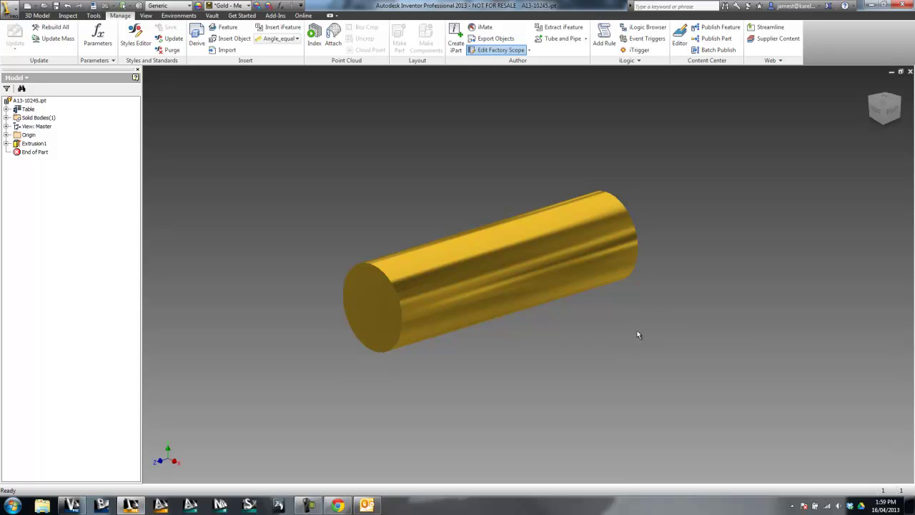
{"action": "left_click", "coordinate": [6, 108]}
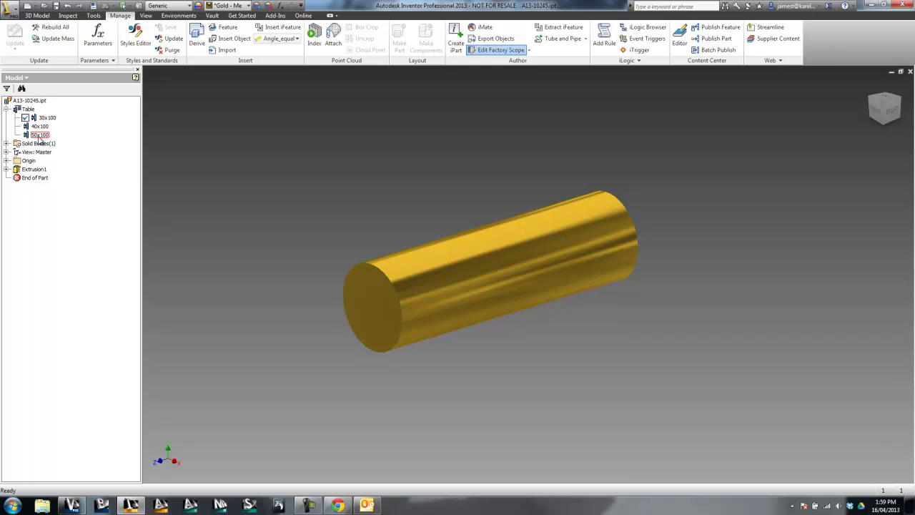
{"action": "left_click", "coordinate": [7, 108]}
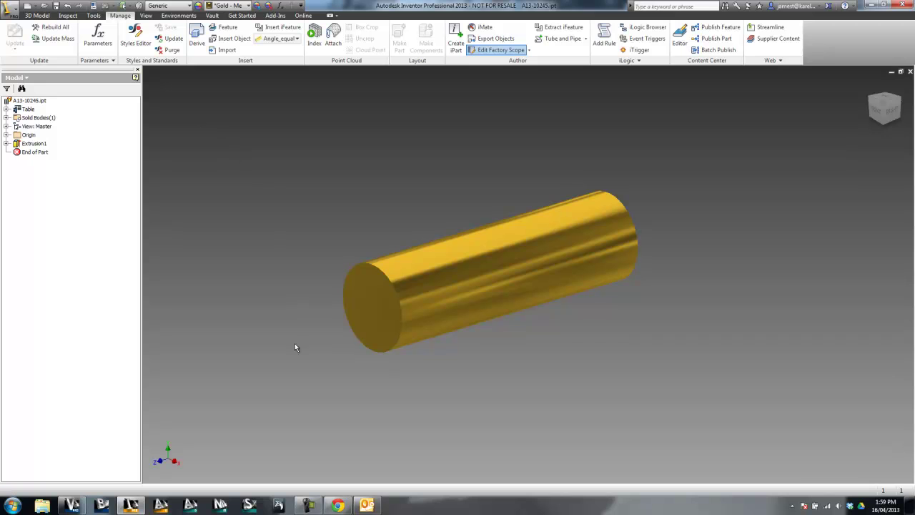
In Windows Explorer, examine the files in the Training iPart folder under the Vault Designs folder, then close the window.
{"action": "left_click", "coordinate": [42, 506]}
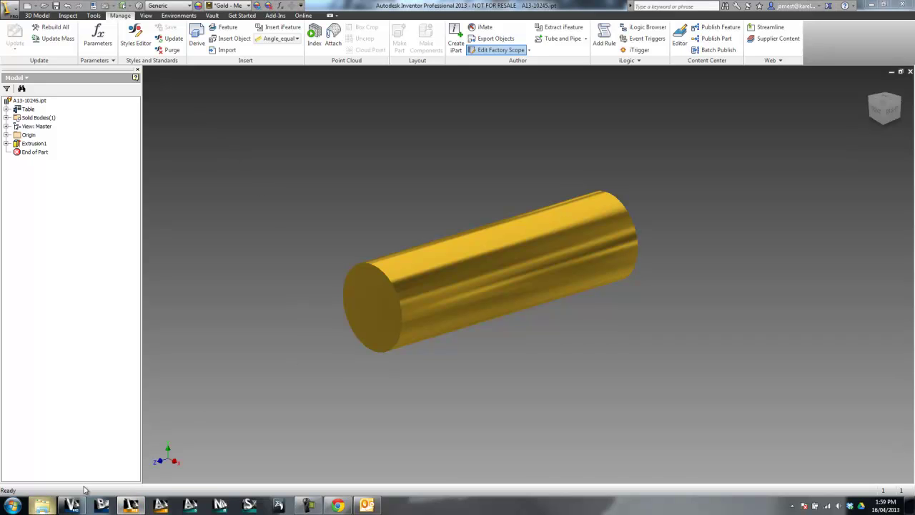
{"action": "left_click", "coordinate": [242, 229]}
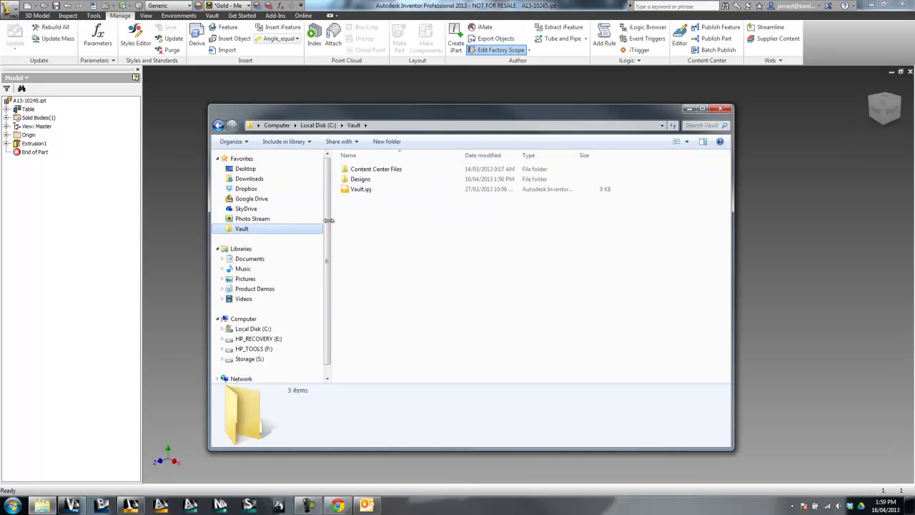
{"action": "double_click", "coordinate": [373, 181]}
{"action": "left_click", "coordinate": [371, 300]}
{"action": "double_click", "coordinate": [373, 306]}
{"action": "left_click", "coordinate": [367, 179]}
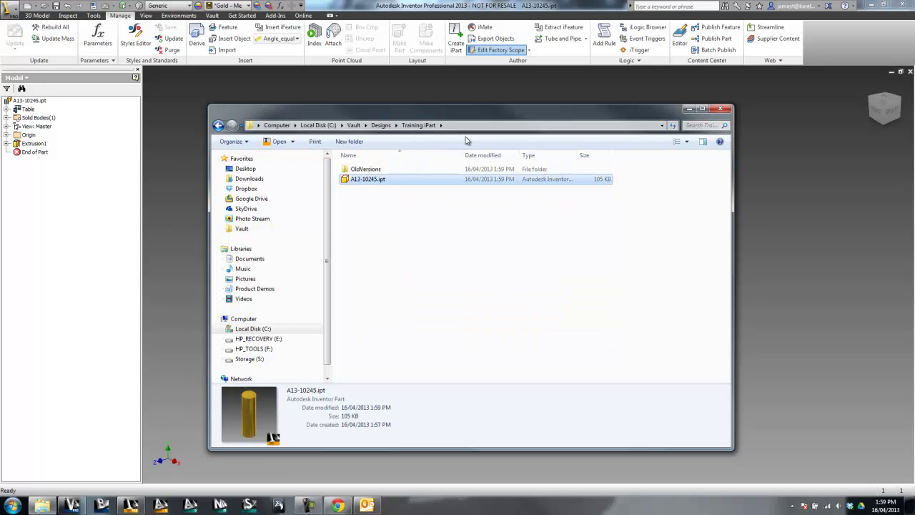
{"action": "left_click_drag", "start_coordinate": [429, 112], "coordinate": [482, 135]}
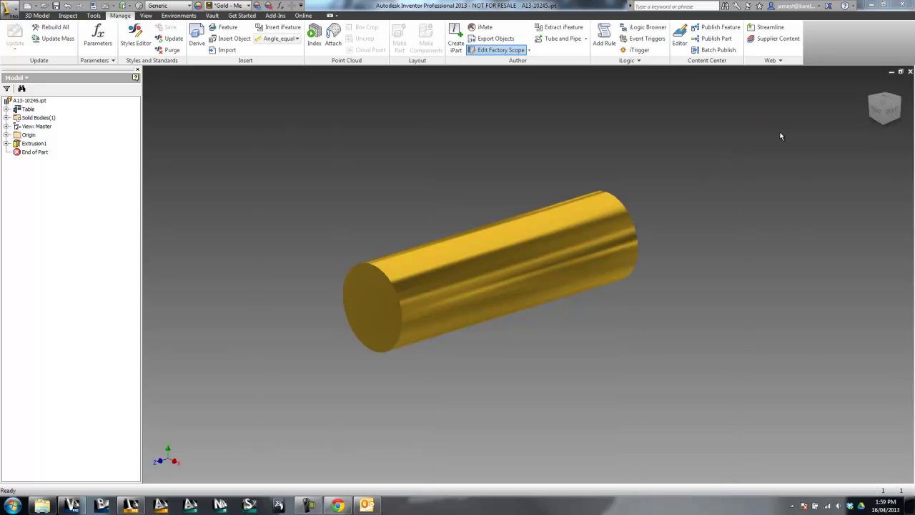
{"action": "left_click", "coordinate": [773, 132]}
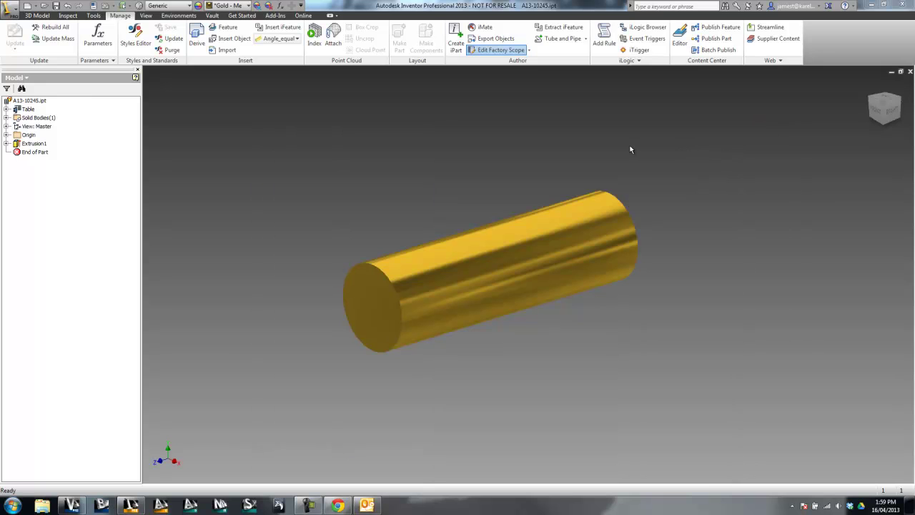
Begin checking the iPart file A13-10245.ipt in to Vault.
{"action": "left_click", "coordinate": [212, 15]}
{"action": "left_click", "coordinate": [141, 45]}
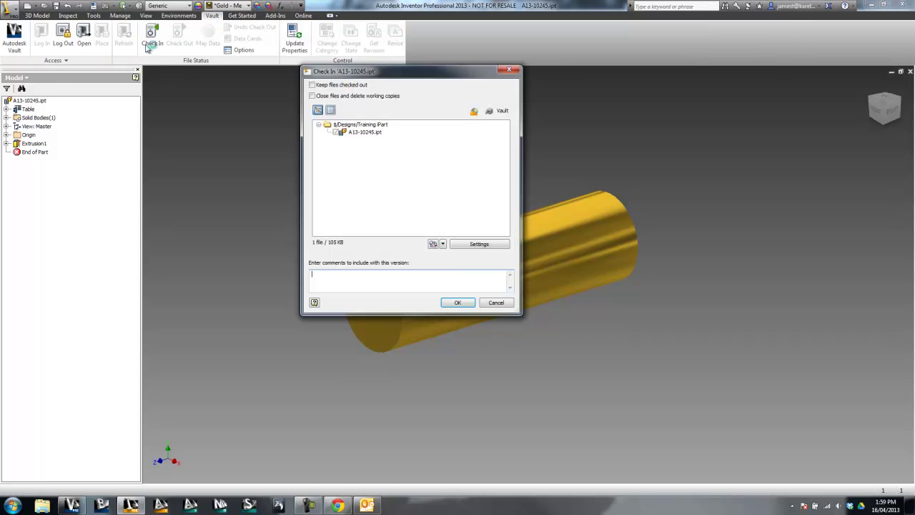
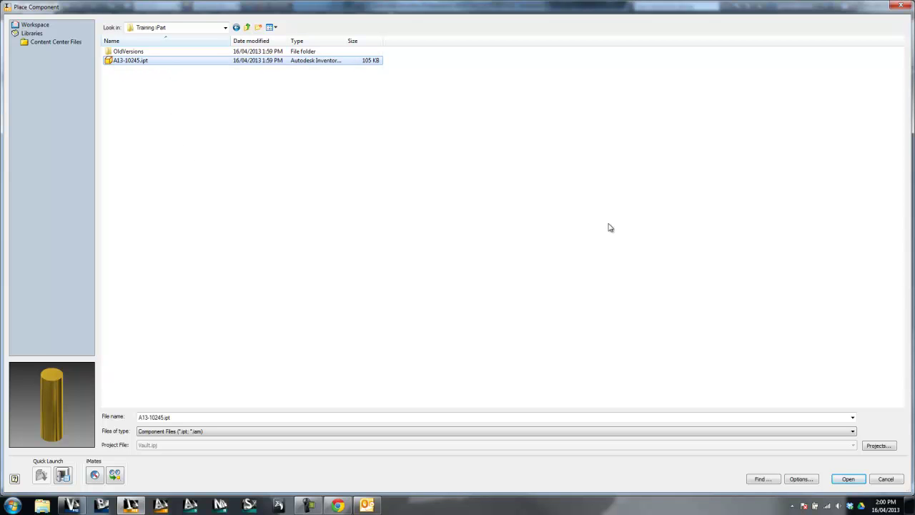
Place one instance of the iPart A13-10245.ipt from the Training iPart folder in the assembly, using the dia 30 variant.
{"action": "left_click", "coordinate": [891, 484]}
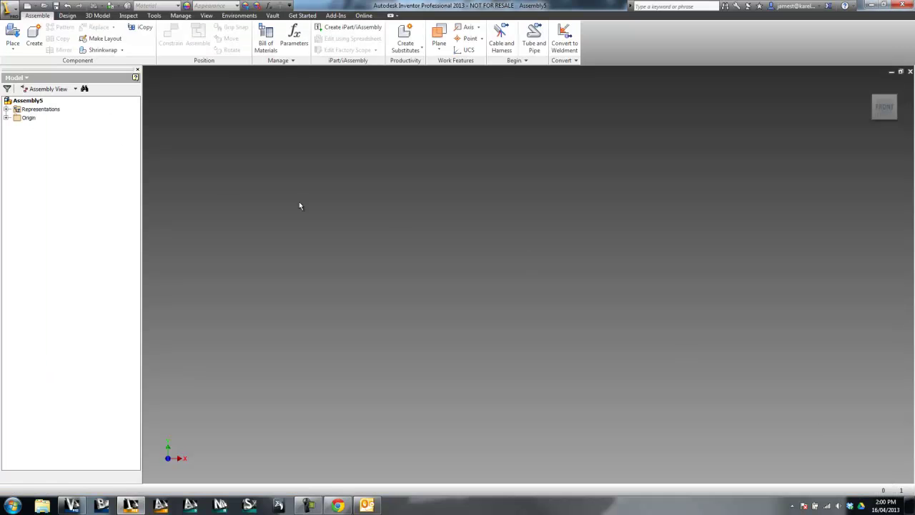
{"action": "left_click", "coordinate": [13, 34]}
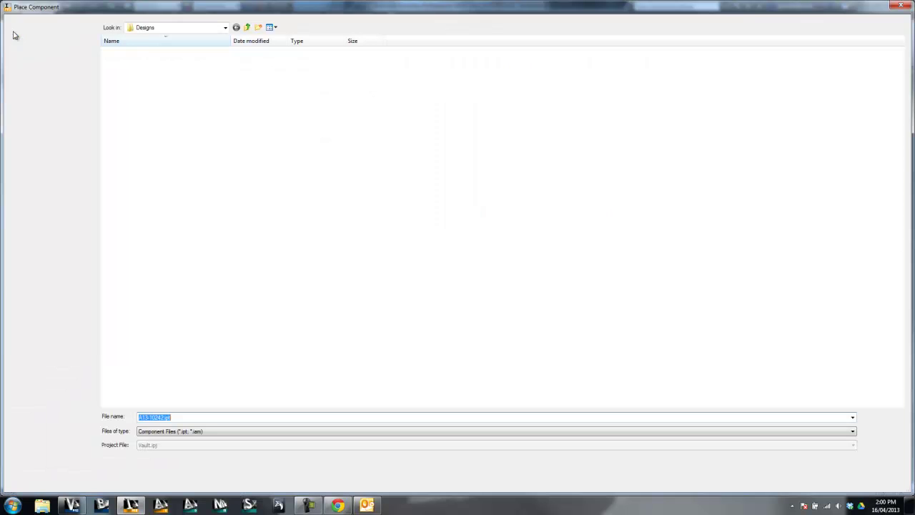
{"action": "double_click", "coordinate": [136, 78]}
{"action": "left_click", "coordinate": [131, 61]}
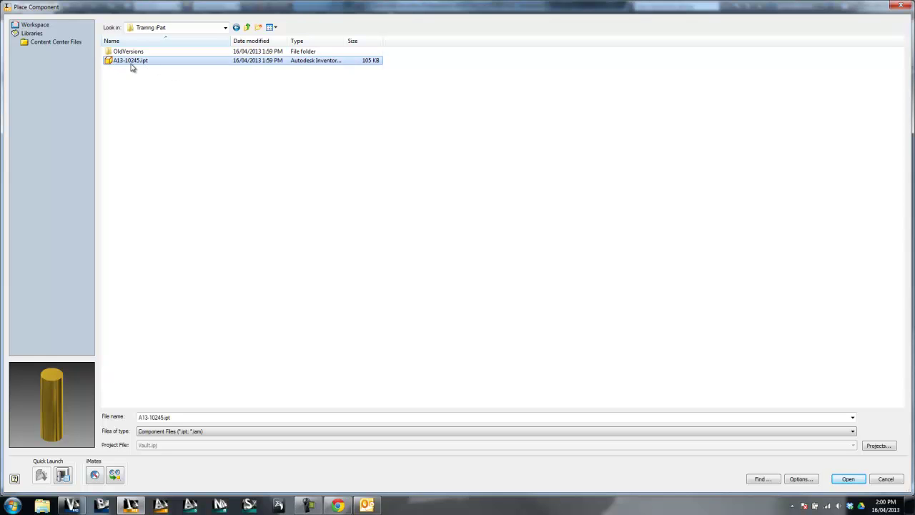
{"action": "left_click", "coordinate": [852, 480]}
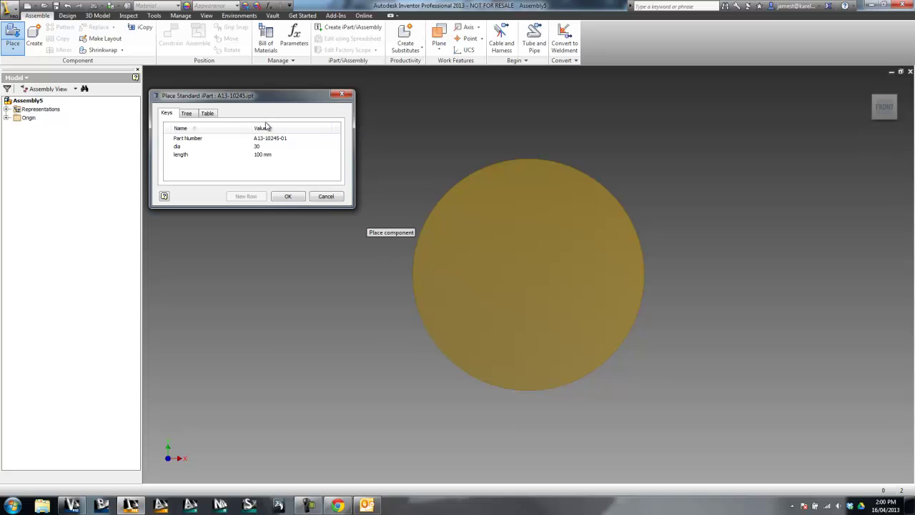
{"action": "mouse_move", "coordinate": [247, 101]}
{"action": "left_mouse_down"}
{"action": "mouse_move", "coordinate": [224, 98]}
{"action": "mouse_move", "coordinate": [260, 98]}
{"action": "left_mouse_up"}
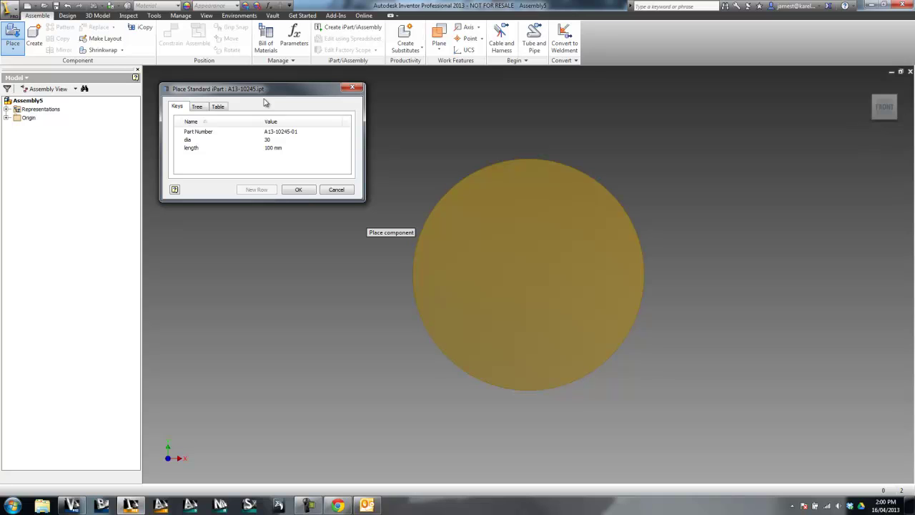
{"action": "left_click", "coordinate": [279, 140]}
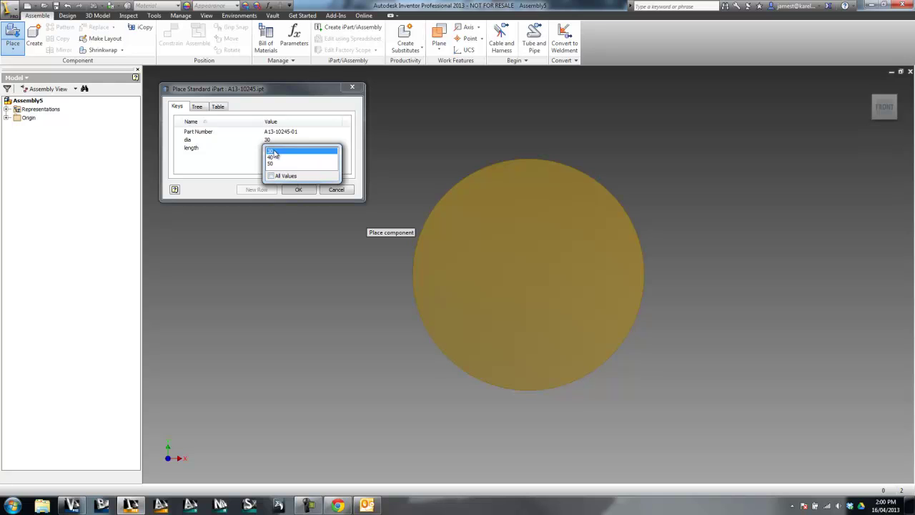
{"action": "left_click", "coordinate": [270, 152]}
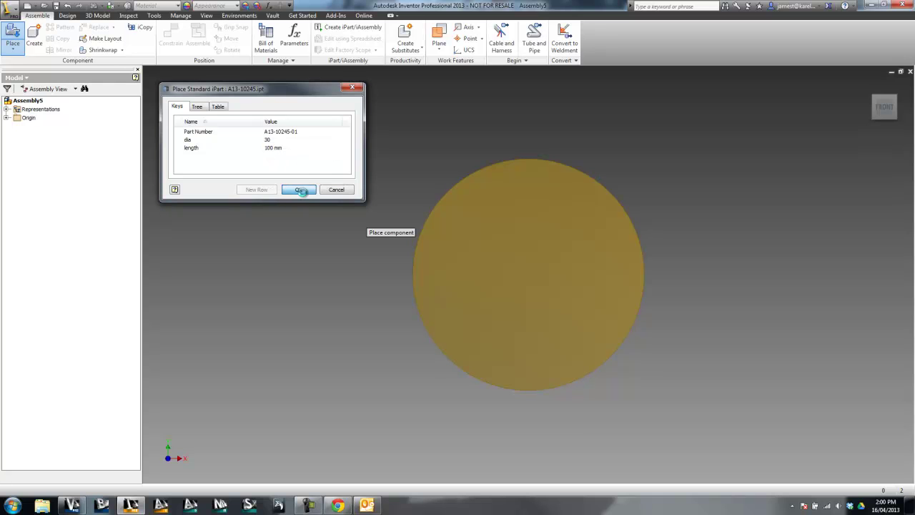
{"action": "left_click", "coordinate": [299, 189]}
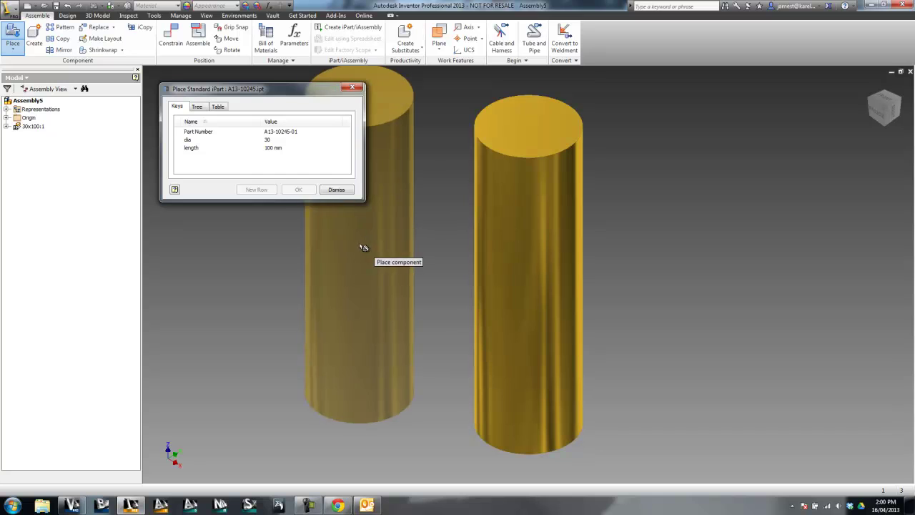
{"action": "left_click", "coordinate": [336, 189]}
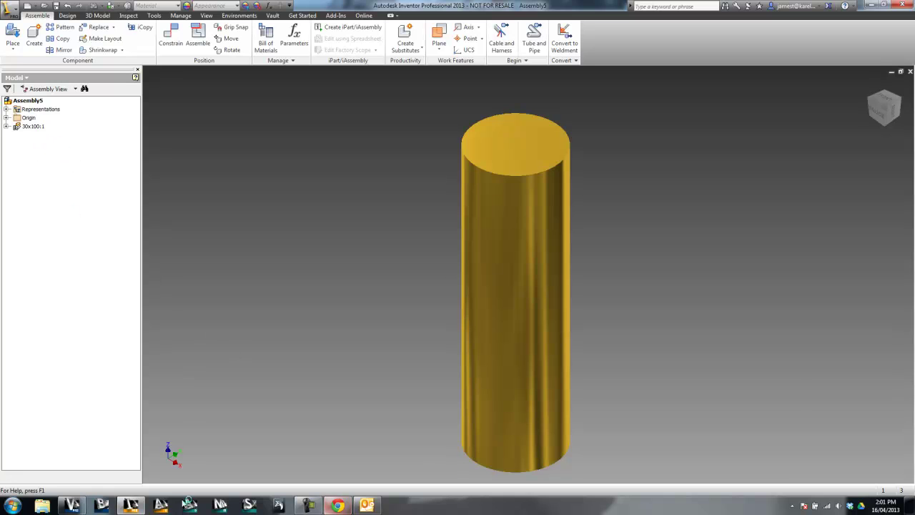
In Windows Explorer, examine the A13-10245 subfolder of Training iPart for generated member files, then close the window.
{"action": "left_click", "coordinate": [42, 506]}
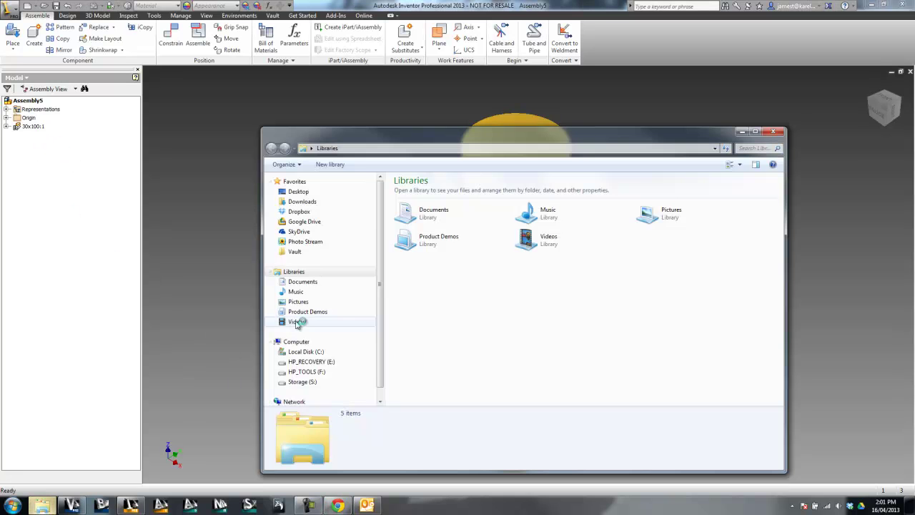
{"action": "left_click", "coordinate": [286, 253]}
{"action": "double_click", "coordinate": [408, 204]}
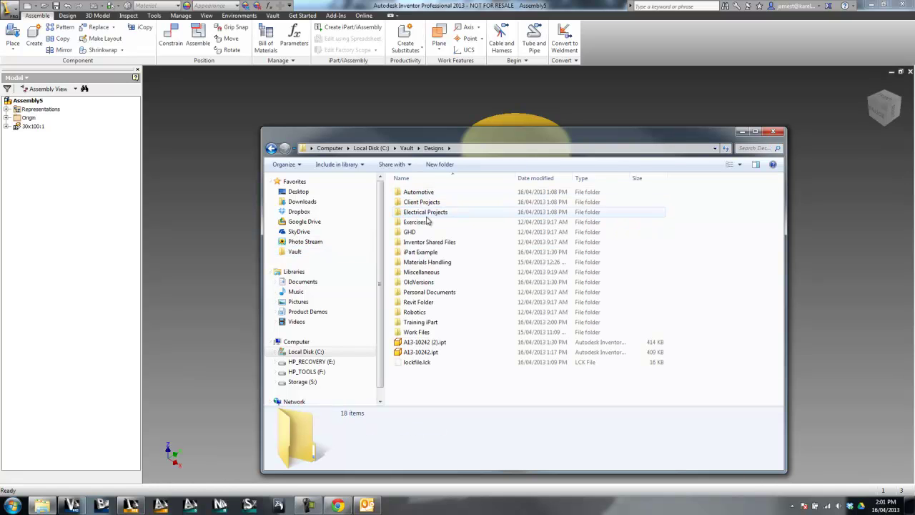
{"action": "double_click", "coordinate": [420, 322]}
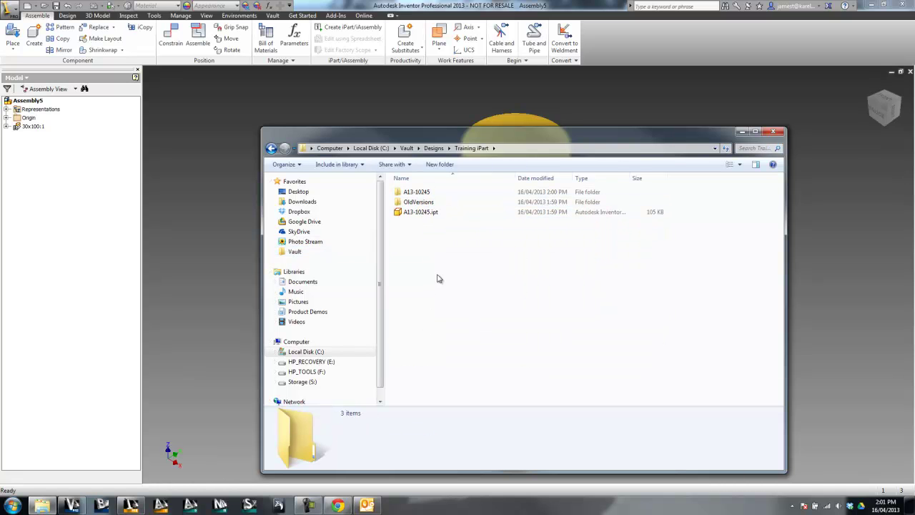
{"action": "left_click", "coordinate": [431, 213]}
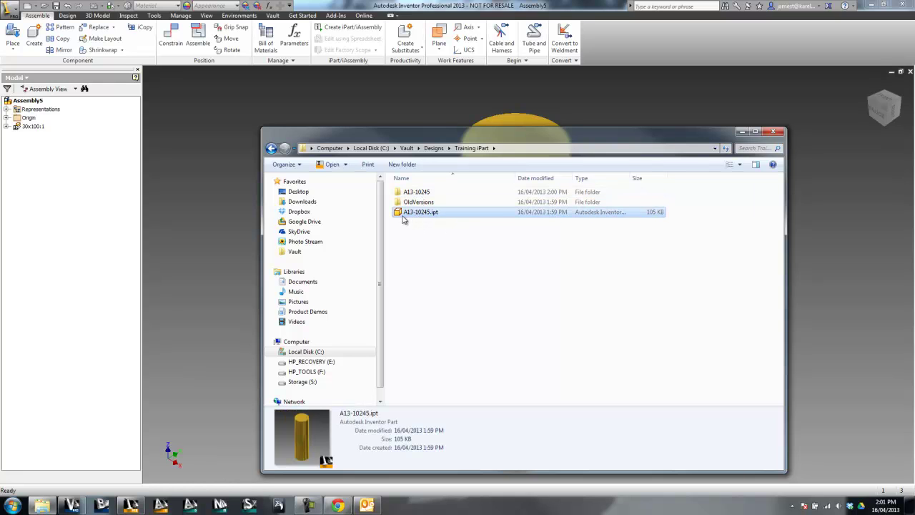
{"action": "mouse_move", "coordinate": [434, 219]}
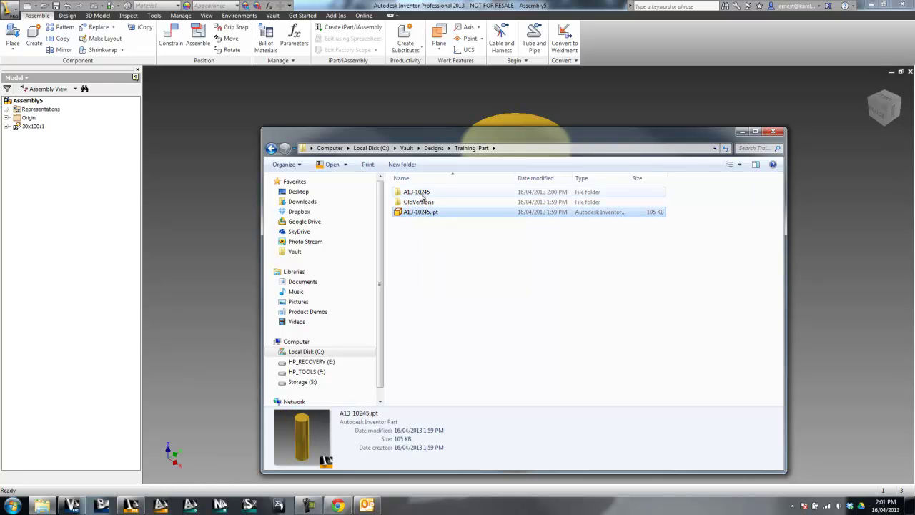
{"action": "left_click", "coordinate": [422, 193]}
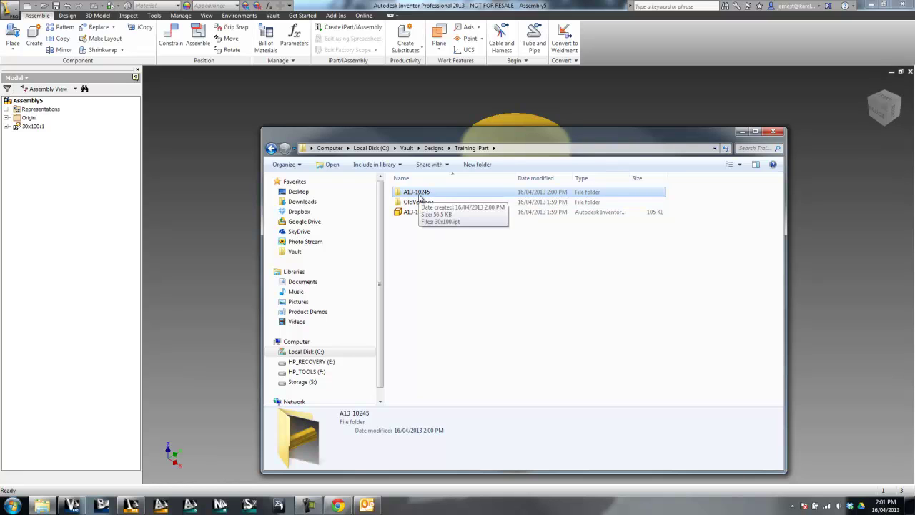
{"action": "double_click", "coordinate": [415, 193]}
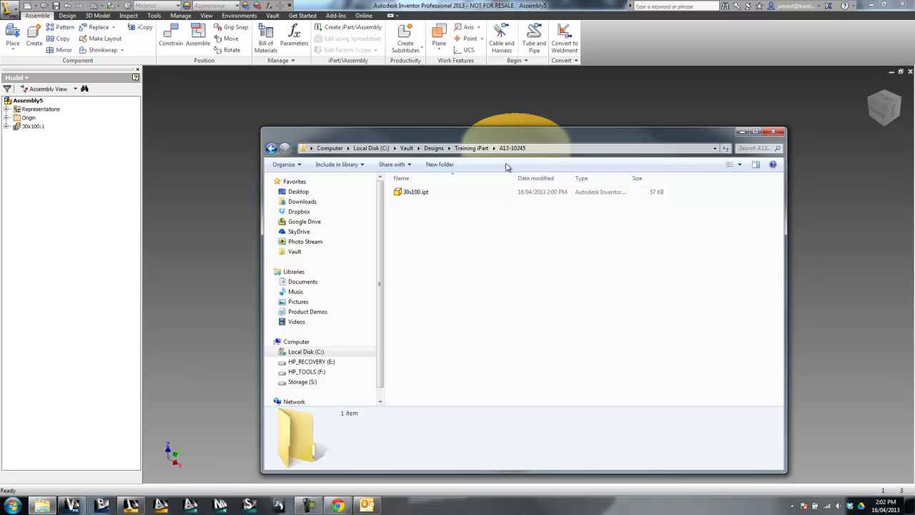
{"action": "left_click_drag", "start_coordinate": [469, 138], "coordinate": [615, 188]}
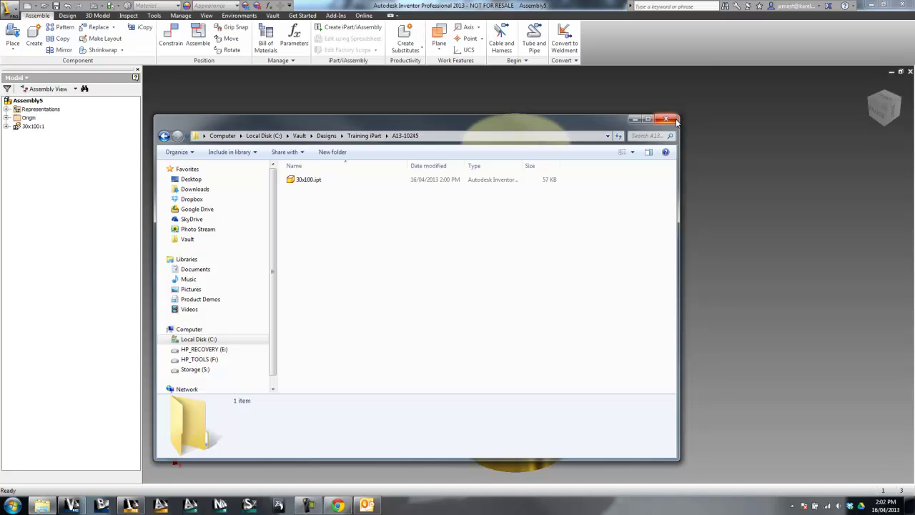
{"action": "left_click", "coordinate": [666, 115]}
Place one instance of A13-10242.ipt from the Designs folder concentric on the cylinder's top circular edge, with its insert direction flipped.
{"action": "left_click", "coordinate": [13, 36]}
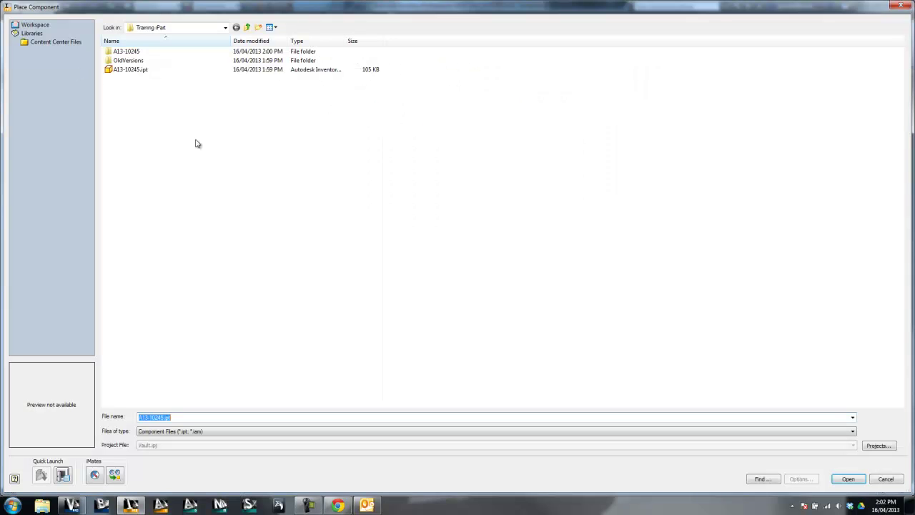
{"action": "left_click", "coordinate": [34, 24]}
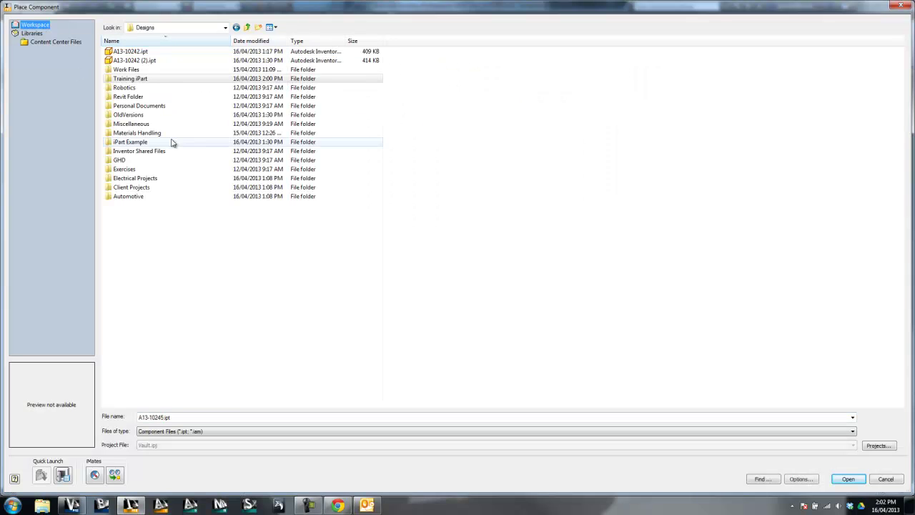
{"action": "left_click", "coordinate": [115, 53]}
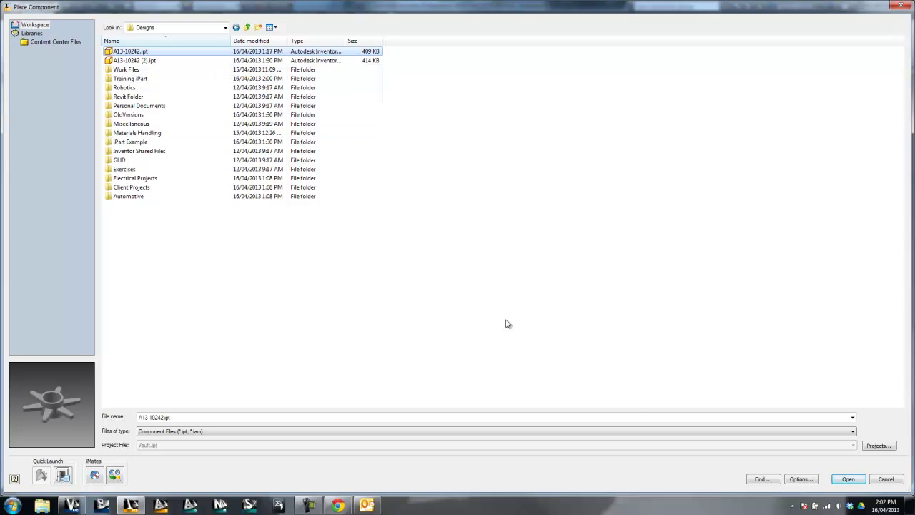
{"action": "left_click", "coordinate": [848, 479]}
{"action": "left_click", "coordinate": [331, 175]}
{"action": "left_click", "coordinate": [387, 115]}
{"action": "left_click", "coordinate": [513, 117]}
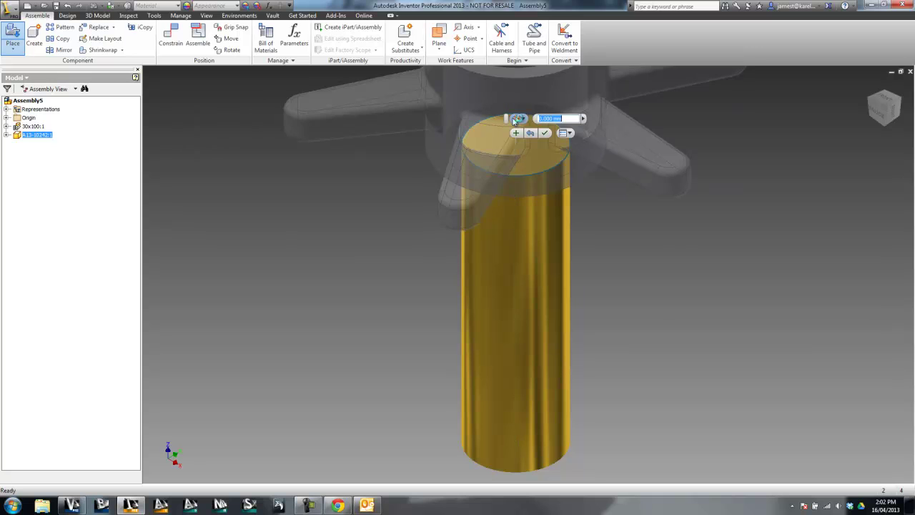
{"action": "left_click", "coordinate": [531, 133]}
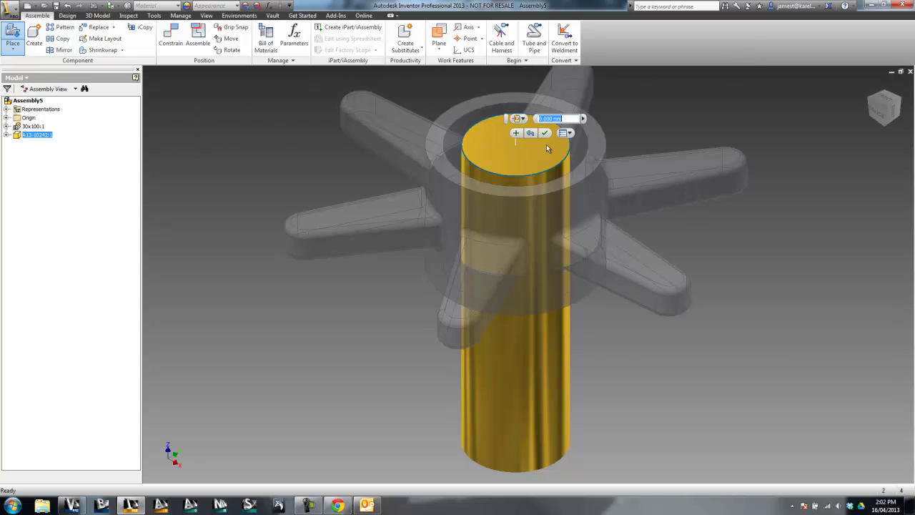
{"action": "left_click", "coordinate": [547, 133]}
{"action": "scroll", "coordinate": [679, 146], "scroll_direction": "down", "scroll_amount": 3}
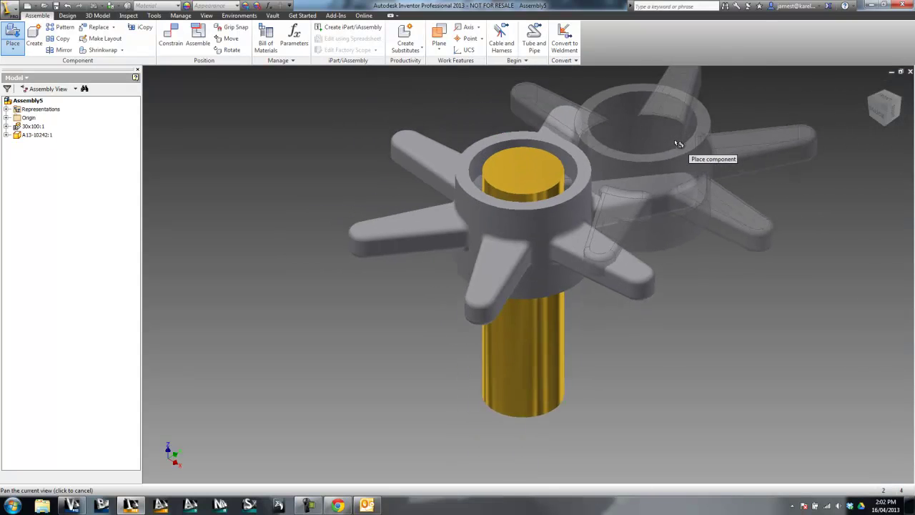
{"action": "key", "text": "Escape"}
{"action": "middle_click_drag", "start_coordinate": [601, 192], "coordinate": [592, 186]}
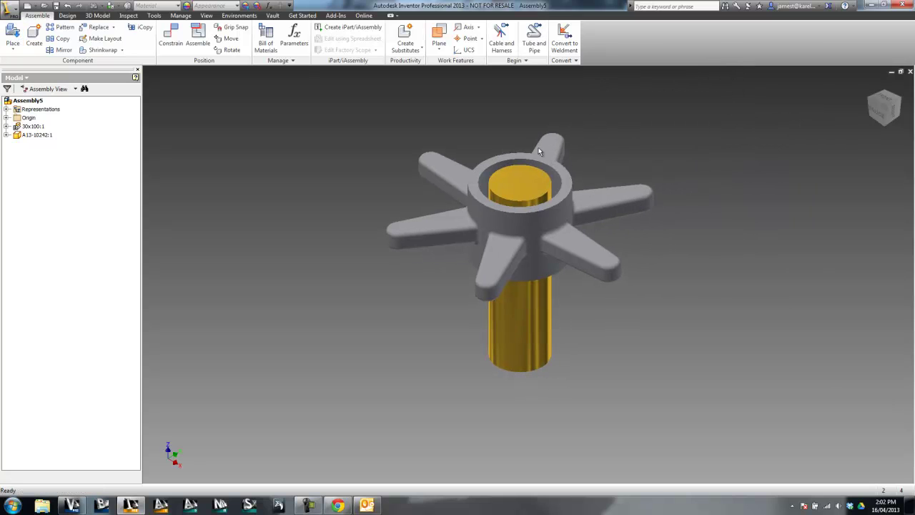
{"action": "left_click", "coordinate": [576, 227]}
{"action": "left_click", "coordinate": [519, 190]}
{"action": "left_click", "coordinate": [561, 237]}
{"action": "left_click", "coordinate": [519, 190]}
{"action": "left_click", "coordinate": [603, 184]}
{"action": "left_click", "coordinate": [543, 205]}
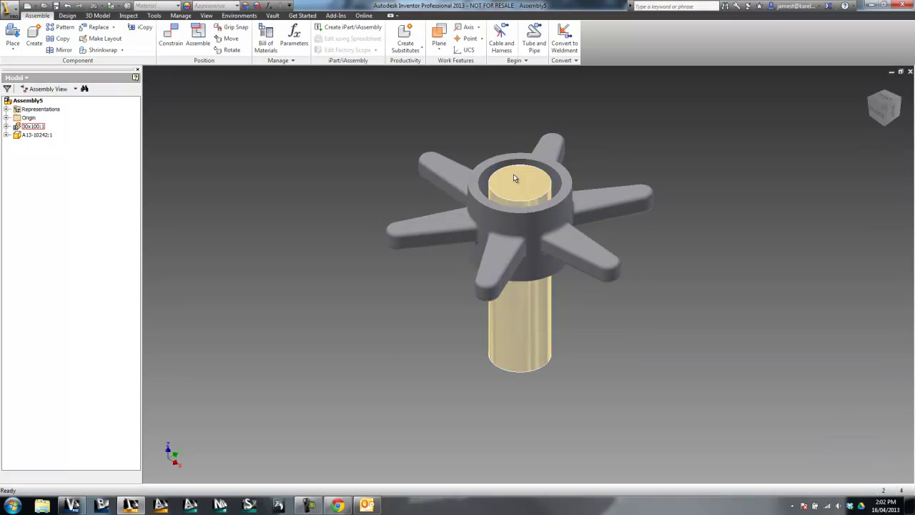
Select the cylinder and expand its 30x100 component in the model tree down to its iPart table.
{"action": "left_click", "coordinate": [524, 187]}
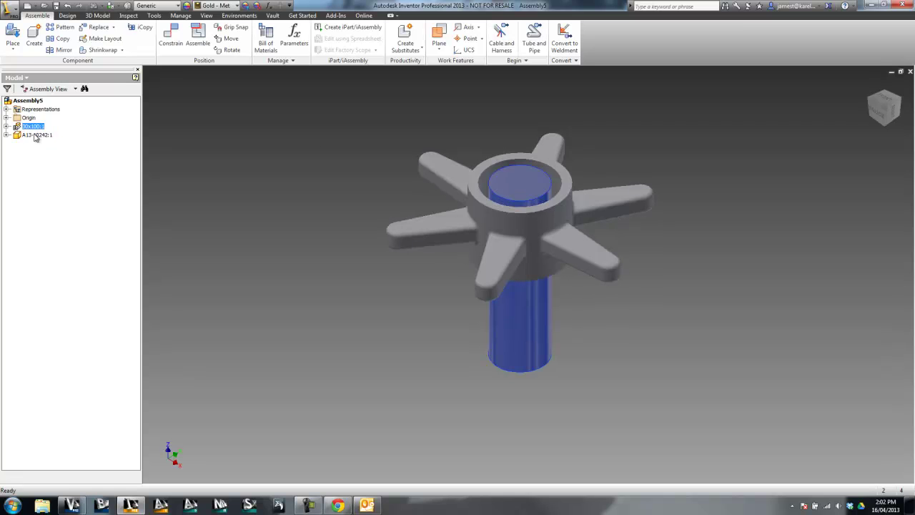
{"action": "left_click", "coordinate": [6, 126]}
{"action": "right_click", "coordinate": [32, 136]}
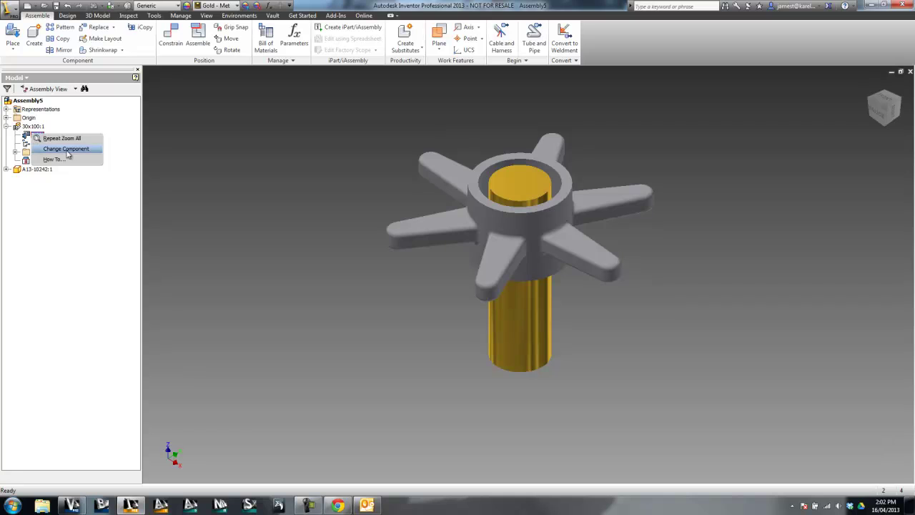
{"action": "left_click", "coordinate": [92, 244]}
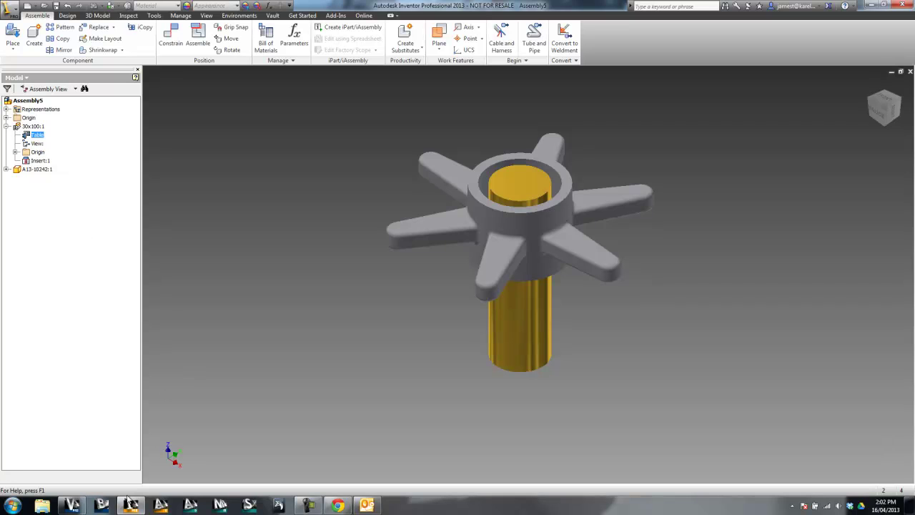
In Windows Explorer, examine the A13-10245 member folder under Vault Designs, Training iPart, including 30x100.ipt, and return to the assembly.
{"action": "left_click", "coordinate": [41, 505]}
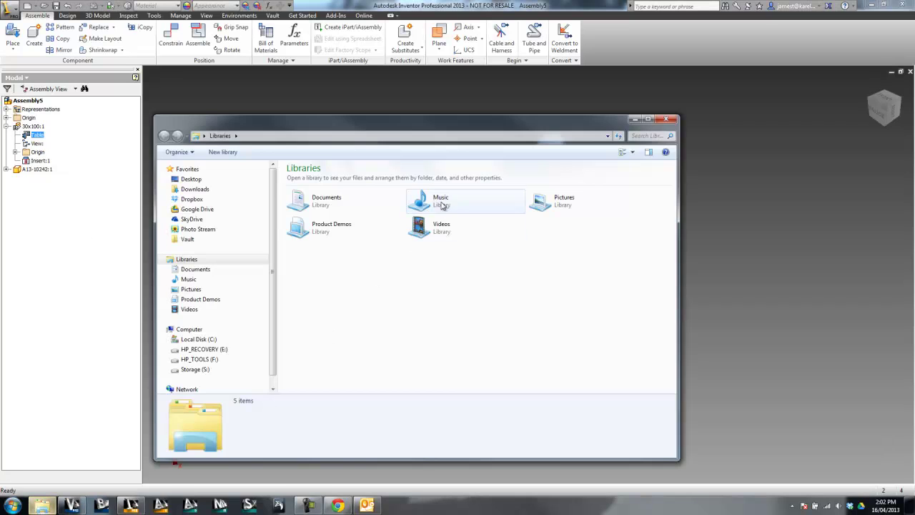
{"action": "left_click", "coordinate": [187, 239]}
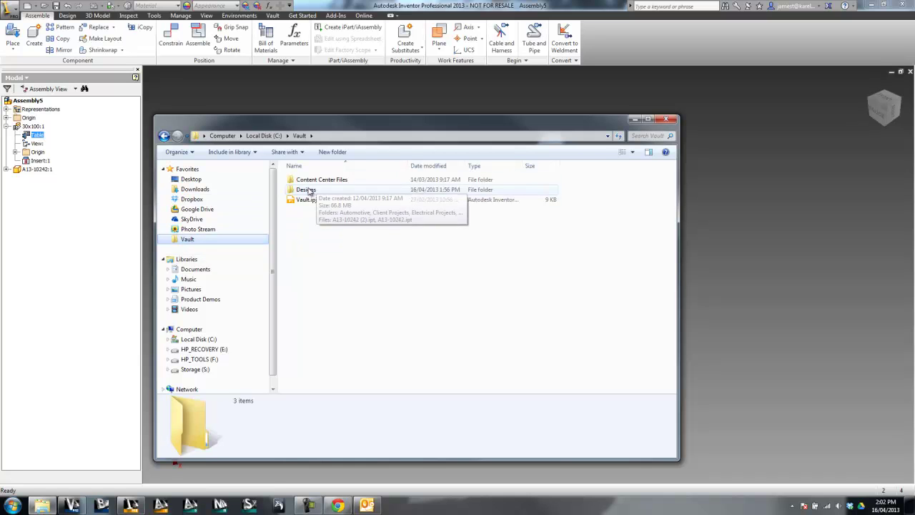
{"action": "double_click", "coordinate": [309, 189]}
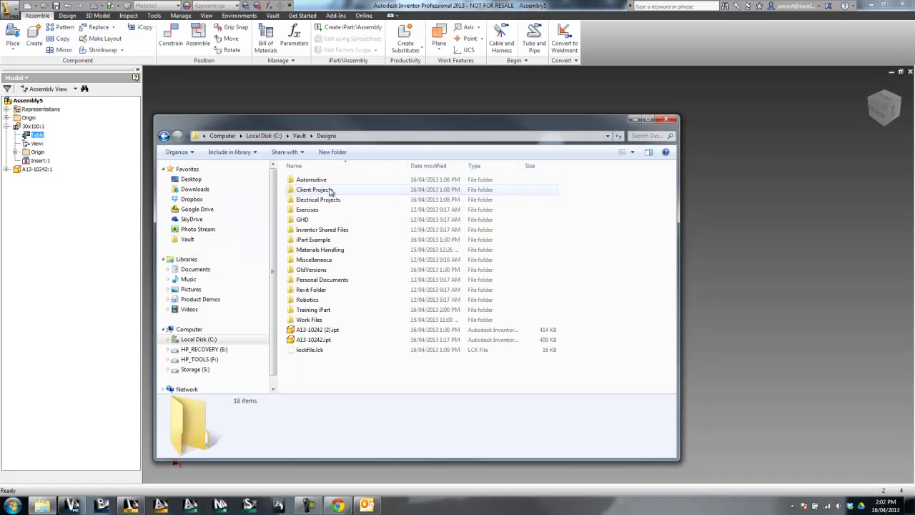
{"action": "double_click", "coordinate": [302, 243]}
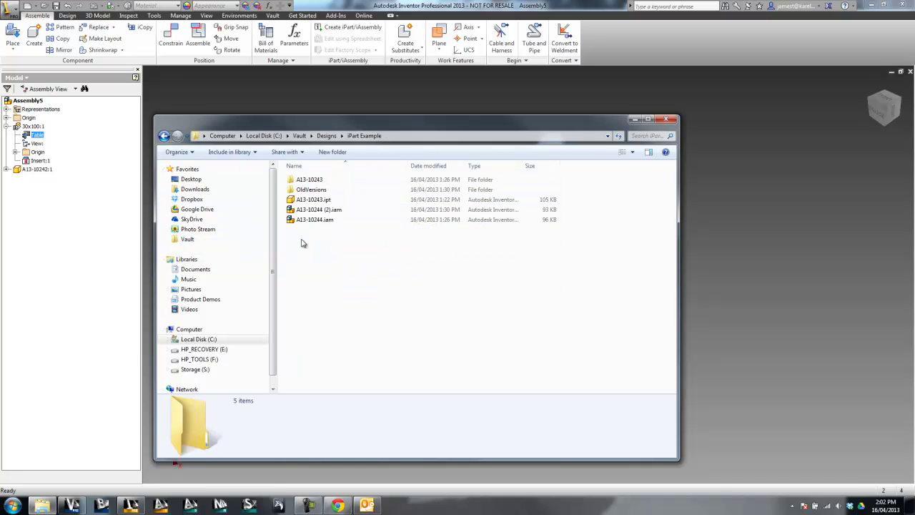
{"action": "left_click", "coordinate": [164, 135]}
{"action": "double_click", "coordinate": [311, 310]}
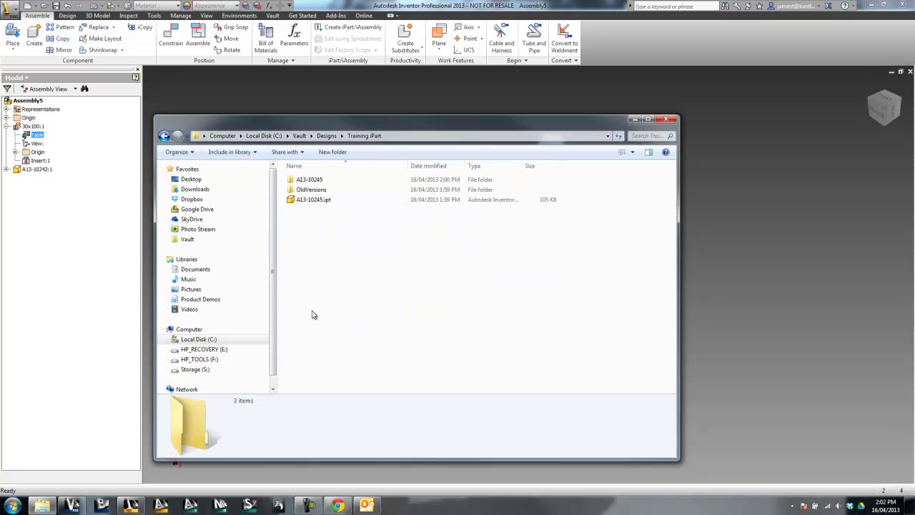
{"action": "left_click_drag", "start_coordinate": [370, 118], "coordinate": [614, 127]}
{"action": "left_click", "coordinate": [555, 205]}
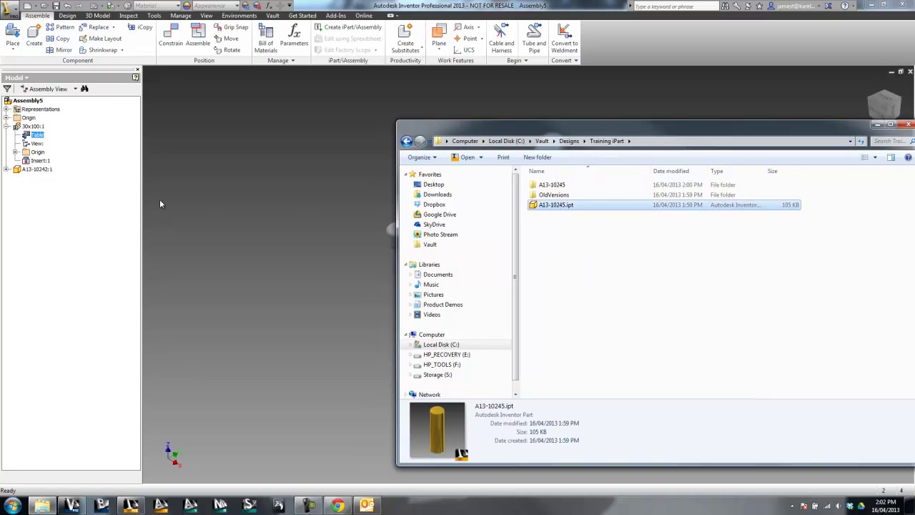
{"action": "double_click", "coordinate": [554, 185]}
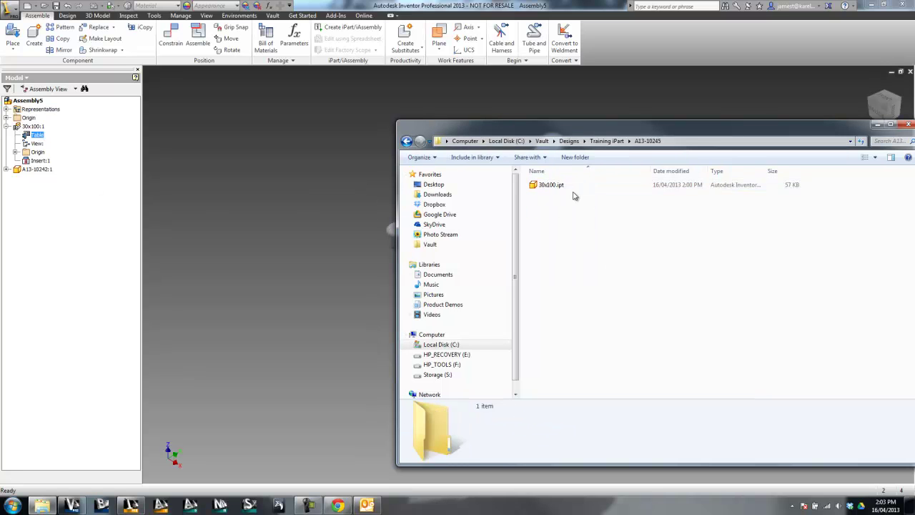
{"action": "left_click", "coordinate": [547, 186]}
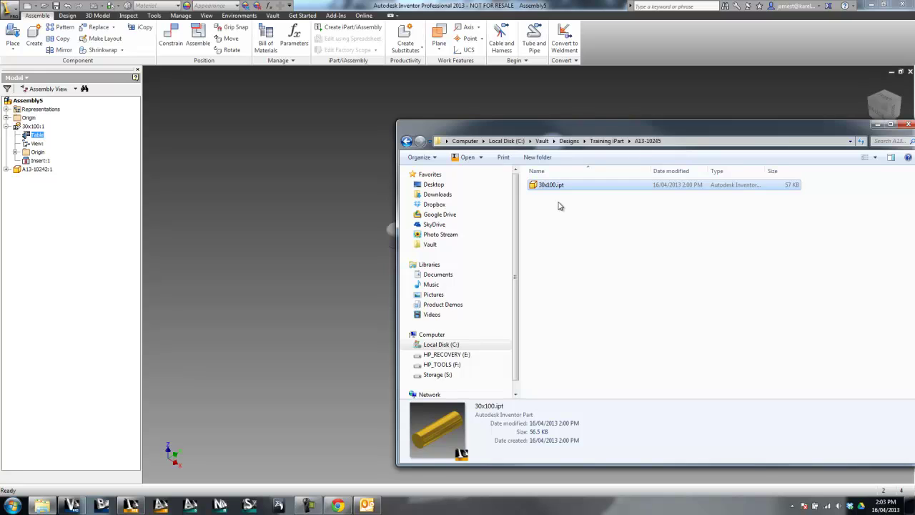
{"action": "key", "text": "alt+F4"}
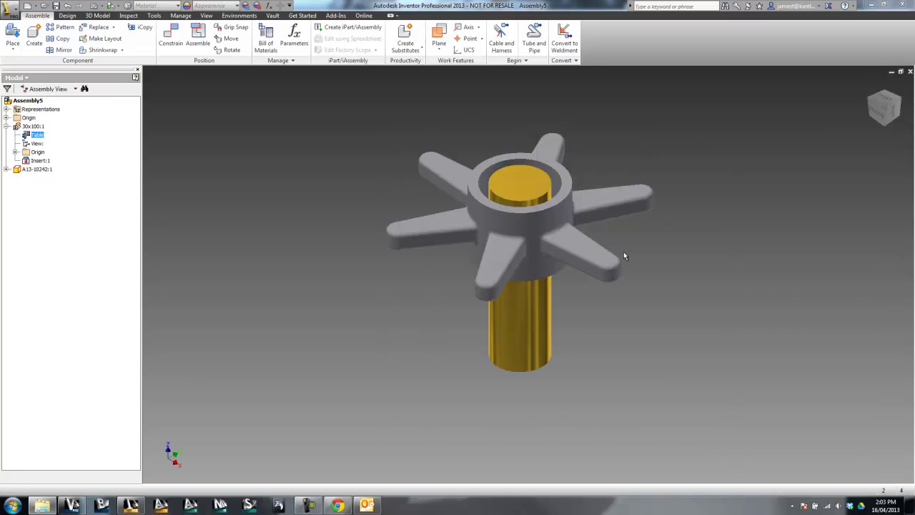
Change the 30x100 cylinder component to the iPart member with dia 40.
{"action": "right_click", "coordinate": [37, 135]}
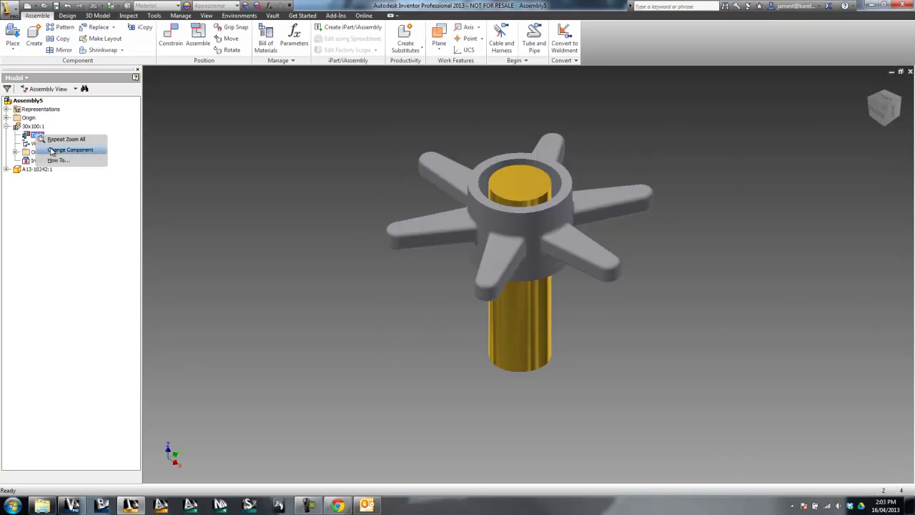
{"action": "left_click", "coordinate": [57, 150]}
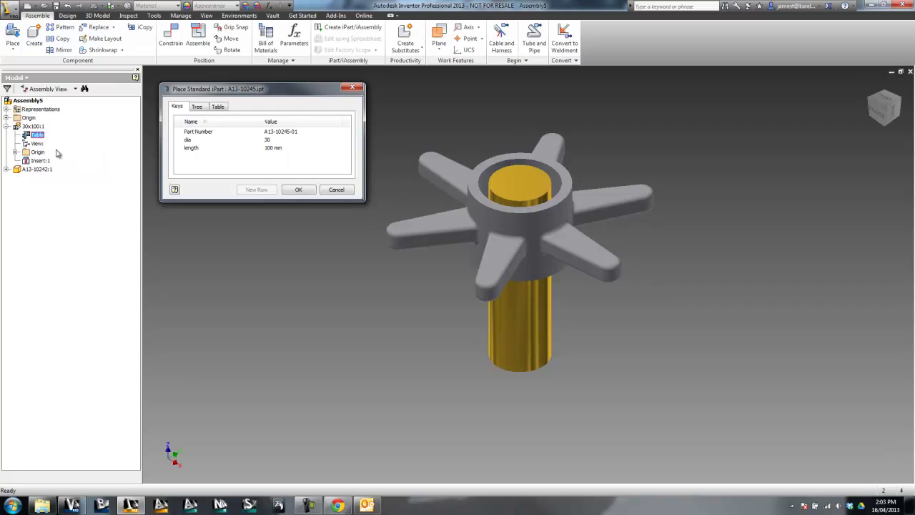
{"action": "left_click", "coordinate": [284, 140]}
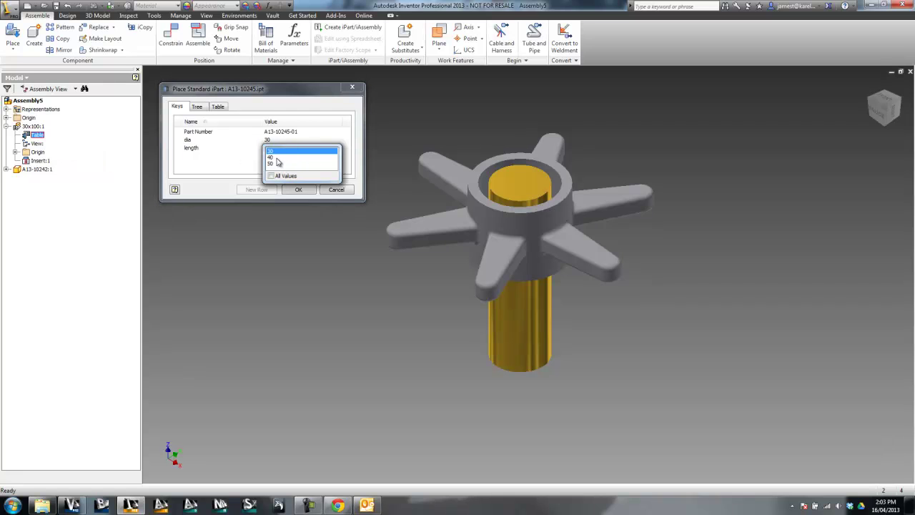
{"action": "left_click", "coordinate": [278, 157]}
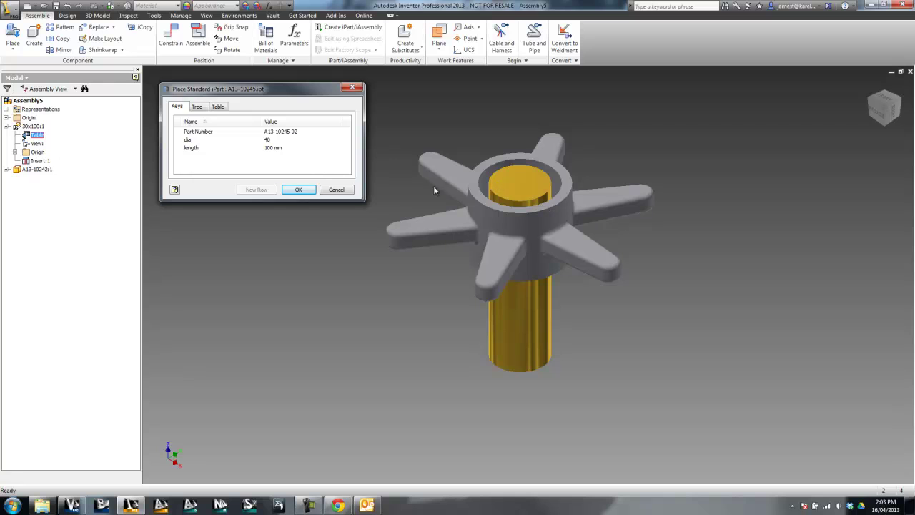
{"action": "left_click", "coordinate": [299, 190]}
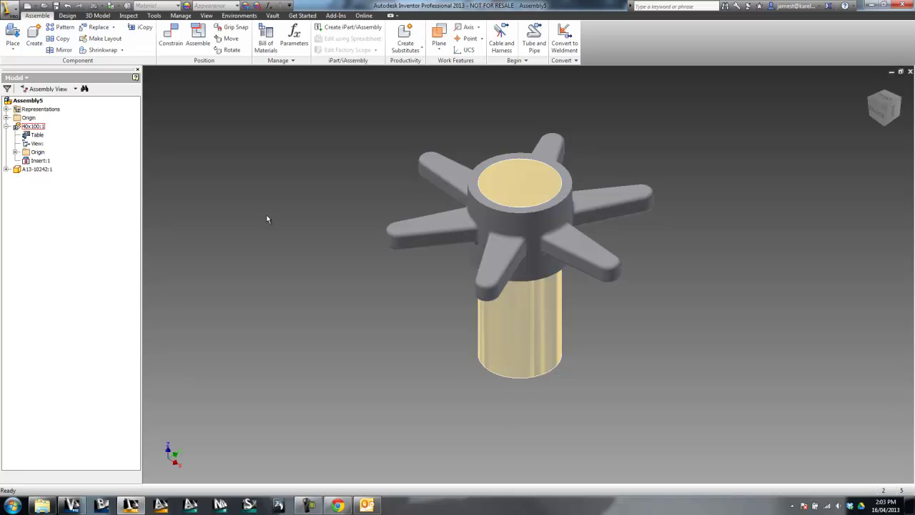
In Windows Explorer, examine 40x100.ipt in the A13-10245 member folder, then close the window.
{"action": "key", "text": "p"}
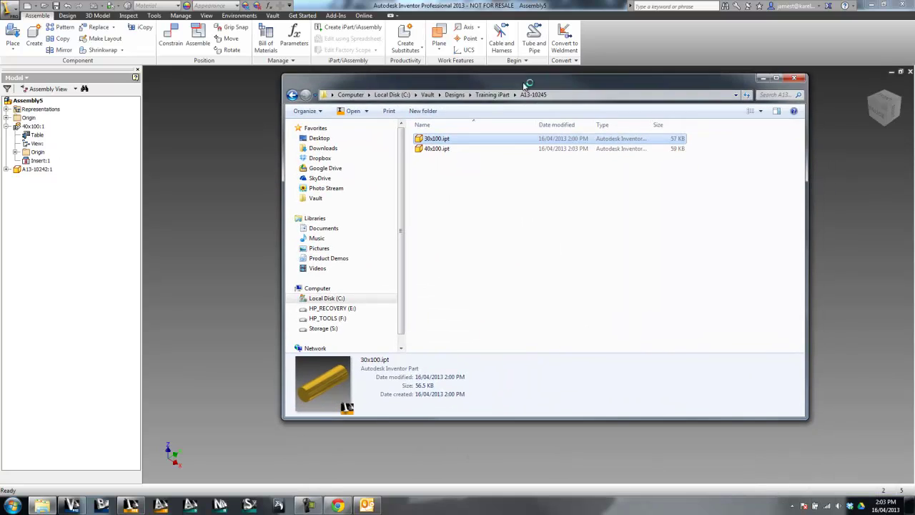
{"action": "left_click", "coordinate": [439, 146]}
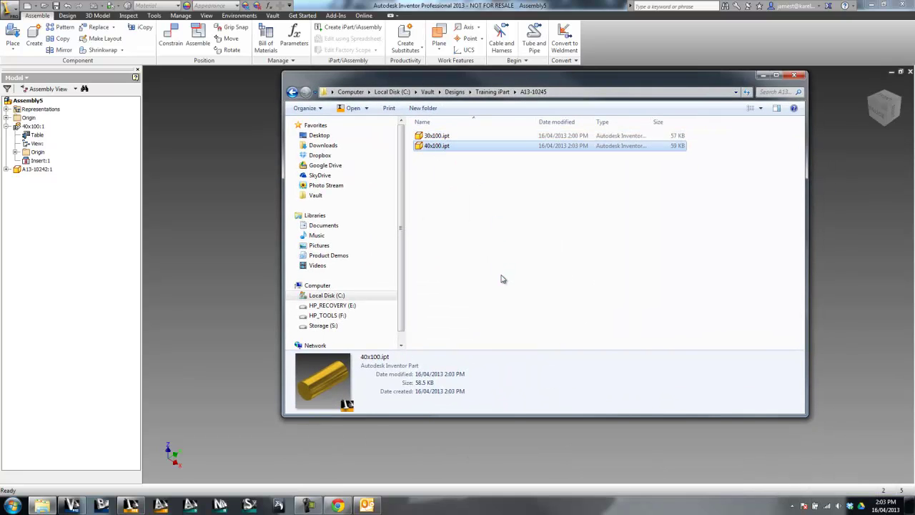
{"action": "left_click", "coordinate": [538, 96]}
{"action": "left_click_drag", "start_coordinate": [656, 80], "coordinate": [605, 70]}
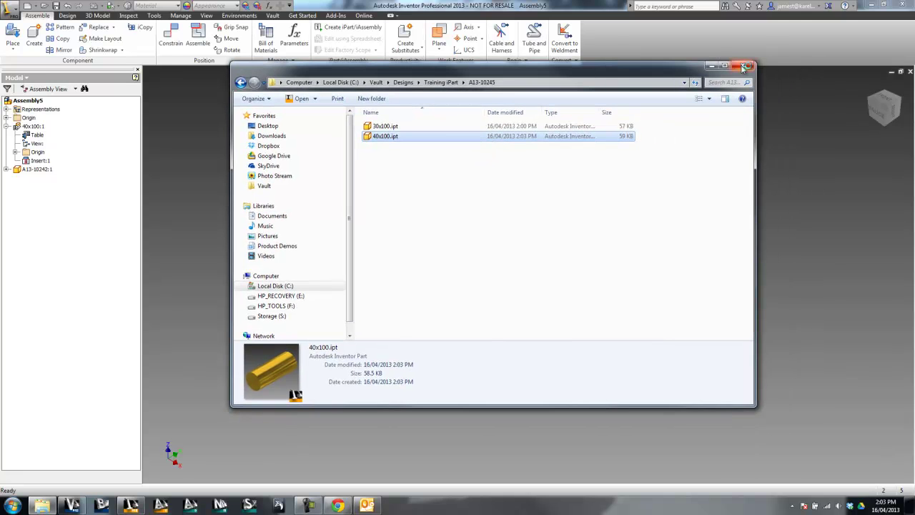
{"action": "left_click", "coordinate": [743, 67]}
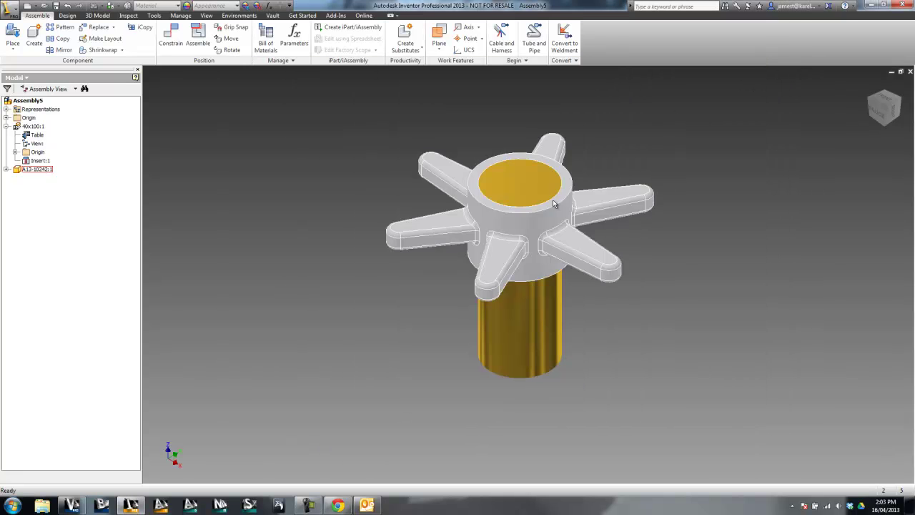
Start the assembly's Vault check-in and save the assembly as A13-10246.iam in the Training iPart folder.
{"action": "left_click", "coordinate": [273, 15]}
{"action": "left_click", "coordinate": [151, 34]}
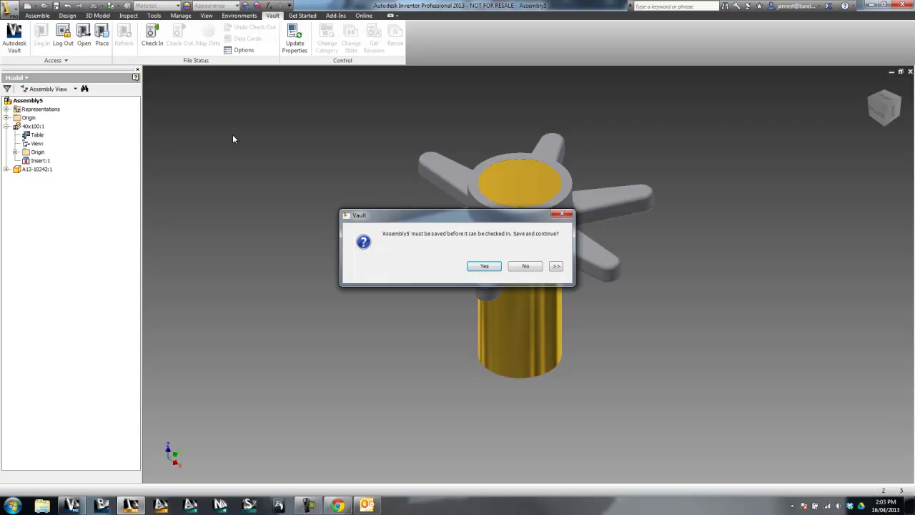
{"action": "left_click", "coordinate": [484, 266]}
{"action": "left_click", "coordinate": [292, 160]}
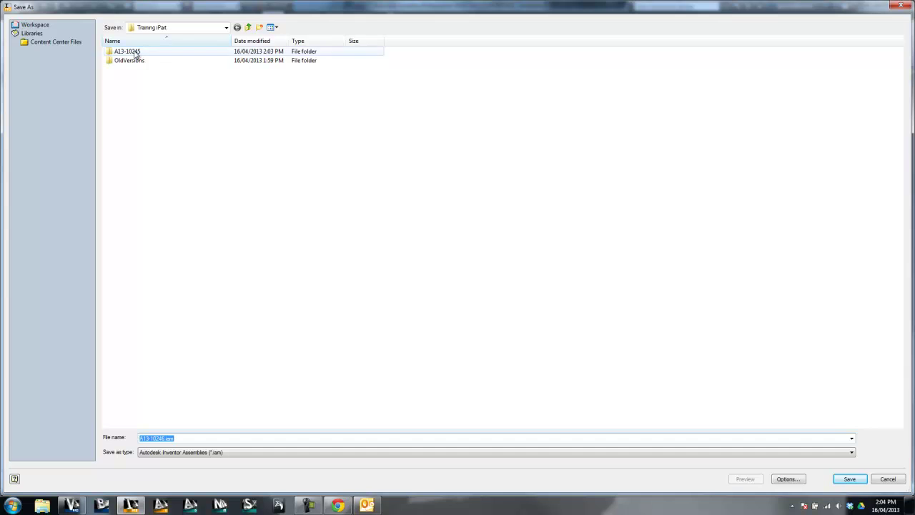
{"action": "left_click", "coordinate": [846, 477]}
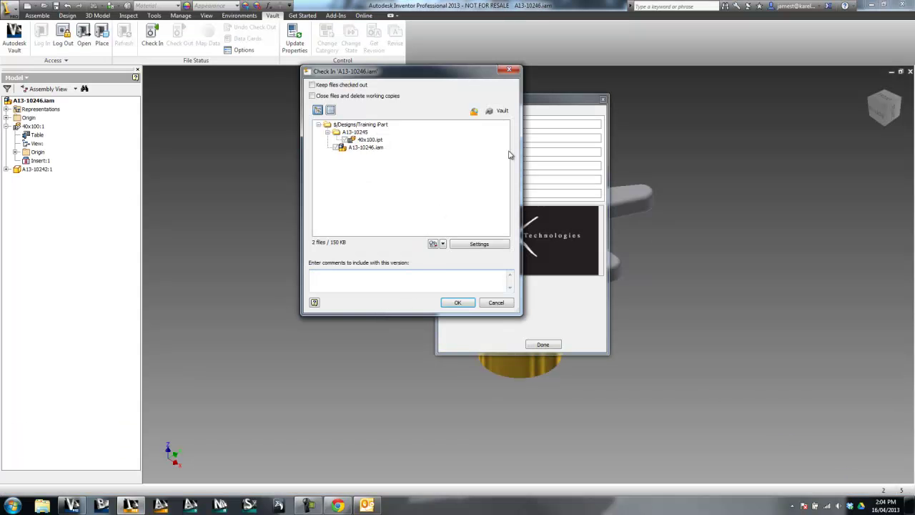
Check in A13-10246.iam together with 40x100.ipt, enter asdf as the description and close the properties dialog.
{"action": "left_click", "coordinate": [459, 301]}
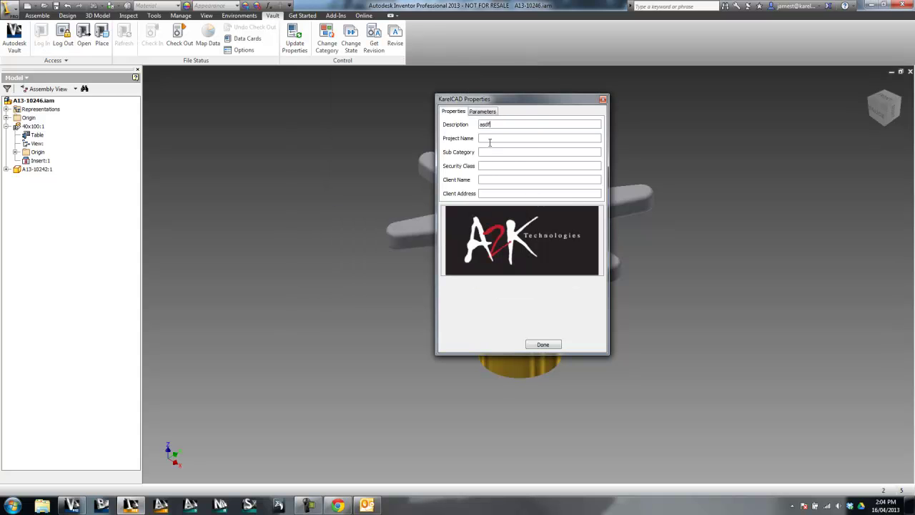
{"action": "type", "text": "df"}
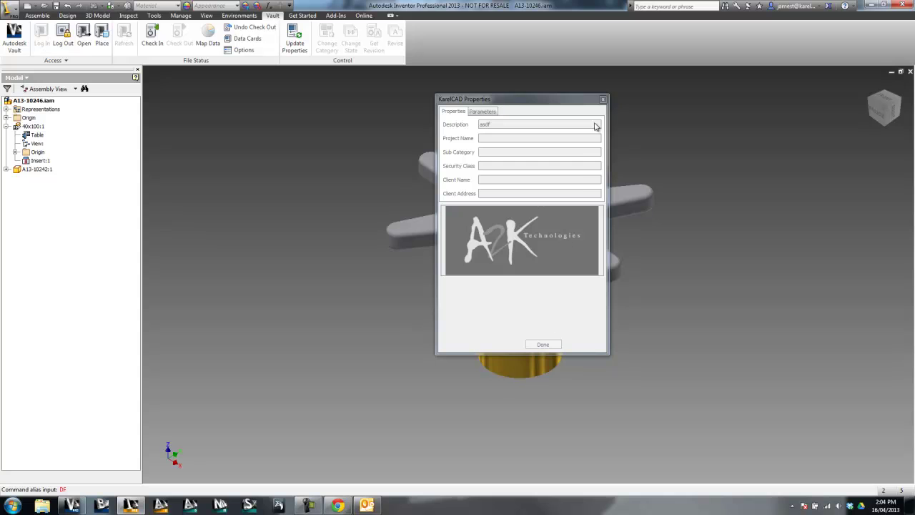
{"action": "left_click", "coordinate": [602, 99]}
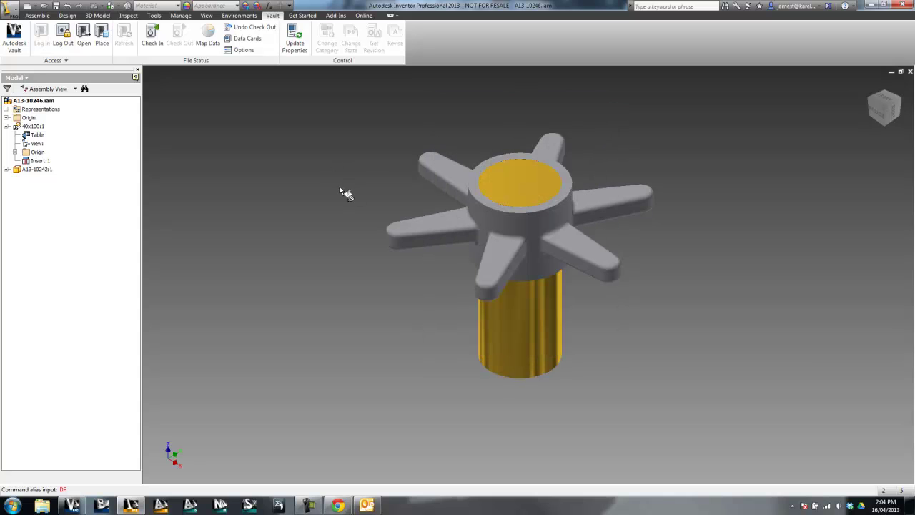
Save A13-10246.iam and check it in to Vault again, then close the KarelCAD properties dialog.
{"action": "left_click", "coordinate": [153, 32]}
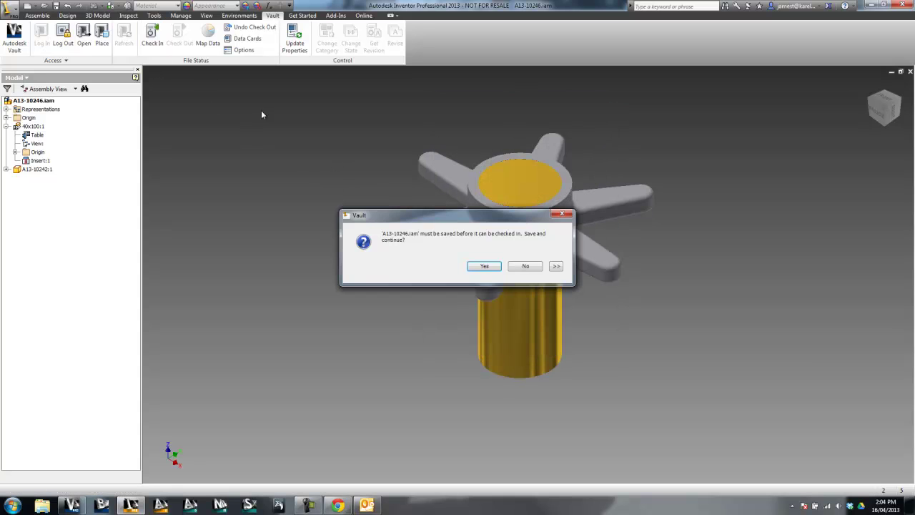
{"action": "left_click", "coordinate": [485, 270]}
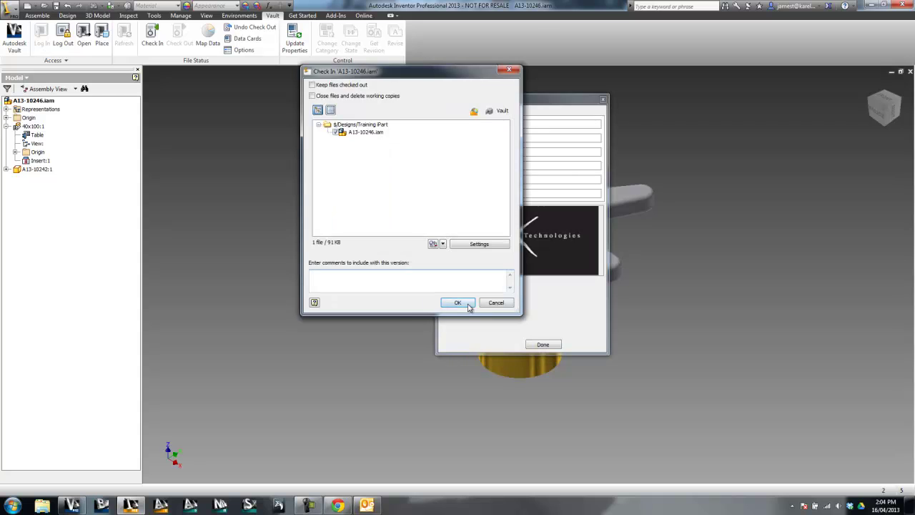
{"action": "left_click", "coordinate": [457, 303]}
{"action": "left_click", "coordinate": [603, 98]}
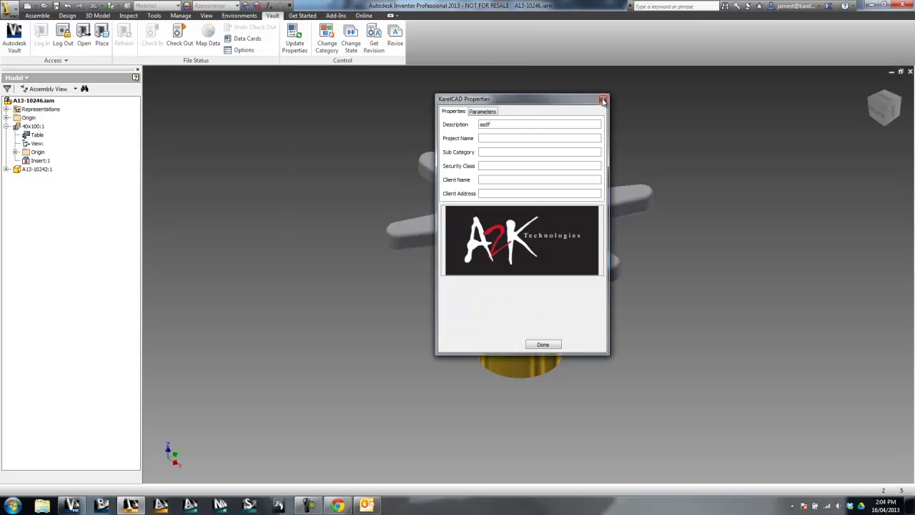
Show the Vault browser and examine the status of A13-10246.iam, 40x100.ipt, its factory A13-10245.ipt and A13-10242.ipt.
{"action": "scroll", "coordinate": [704, 152], "scroll_direction": "down", "scroll_amount": 3}
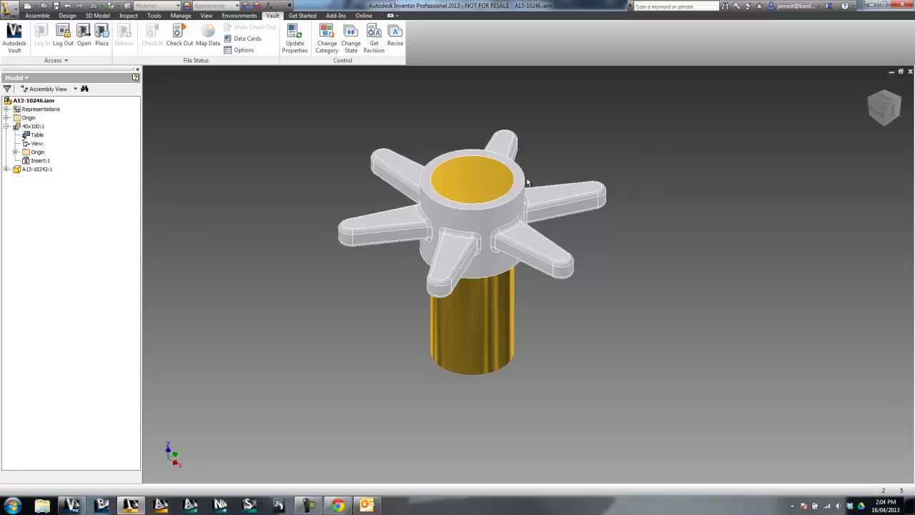
{"action": "left_click", "coordinate": [22, 78]}
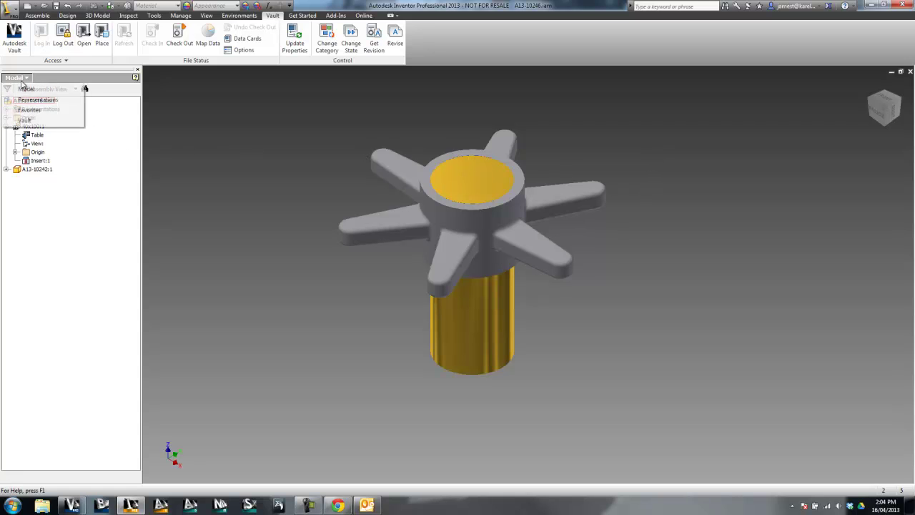
{"action": "left_click", "coordinate": [27, 118]}
{"action": "left_click", "coordinate": [16, 115]}
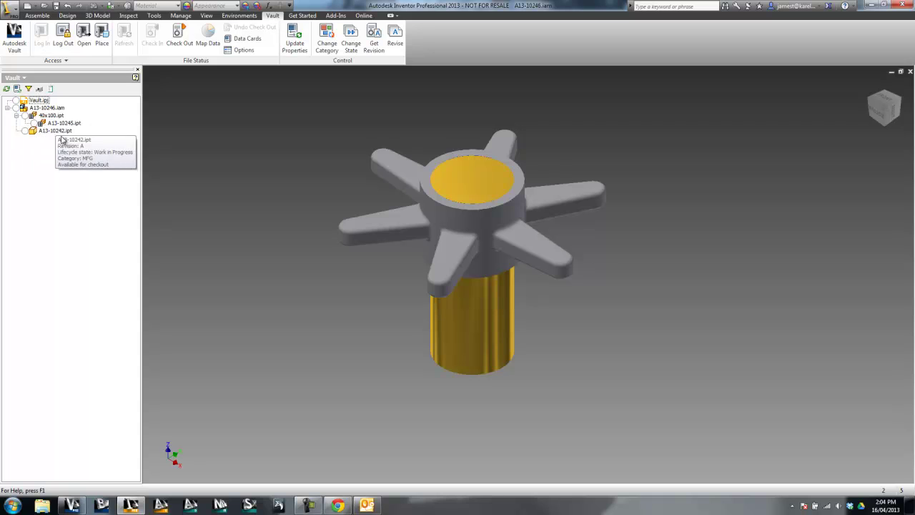
{"action": "left_click", "coordinate": [34, 108]}
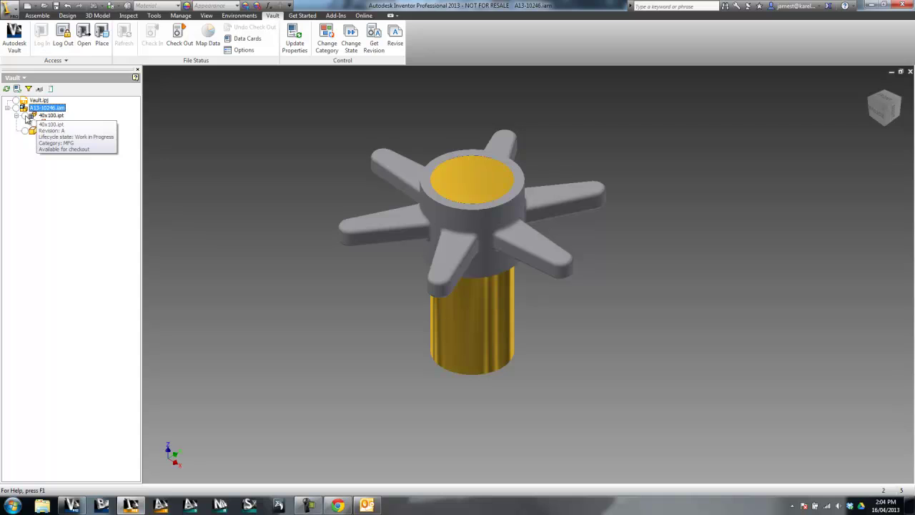
{"action": "left_click", "coordinate": [49, 116]}
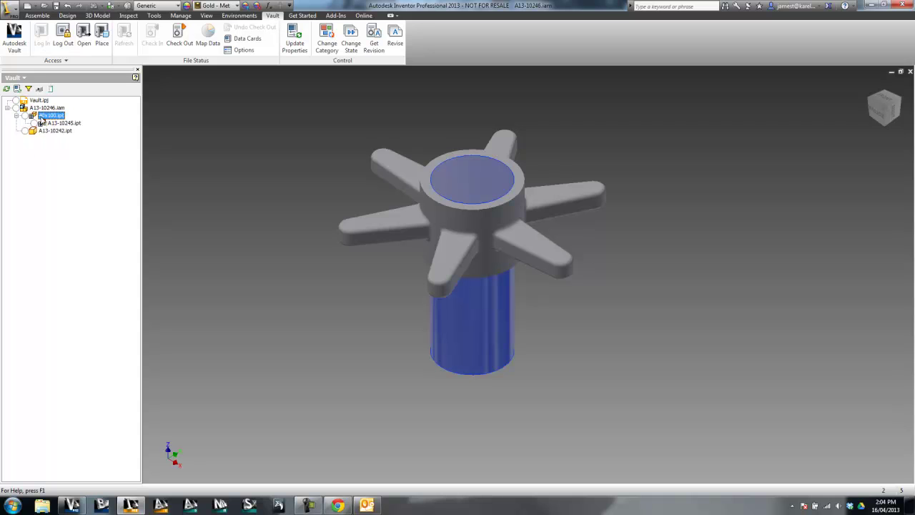
{"action": "left_click", "coordinate": [64, 124]}
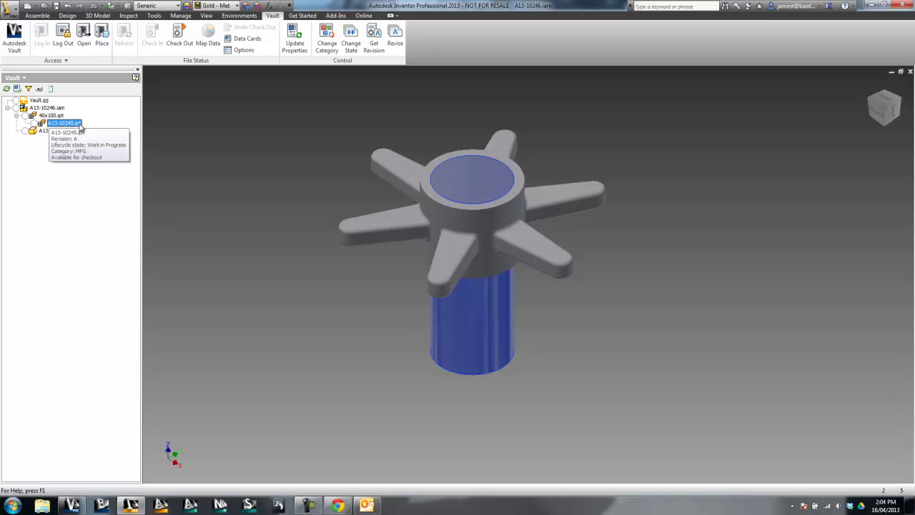
{"action": "left_click", "coordinate": [47, 117]}
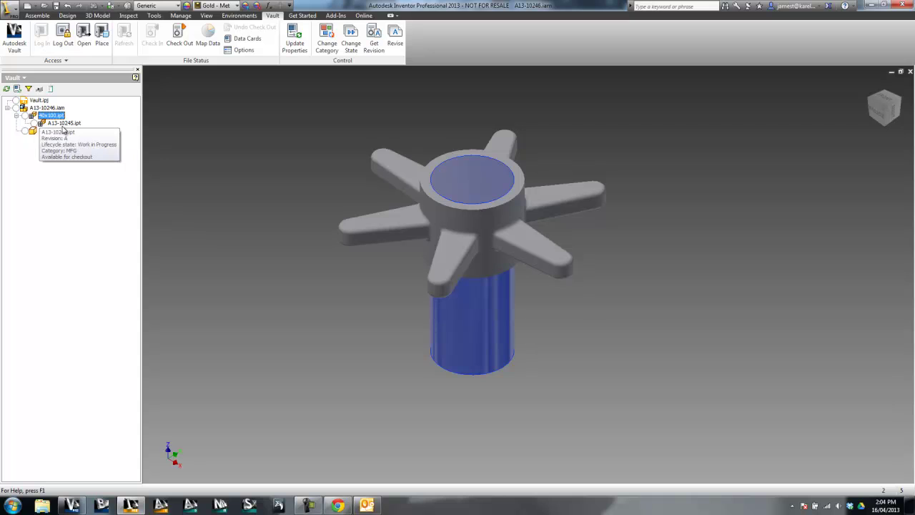
{"action": "left_click", "coordinate": [64, 125]}
{"action": "left_click", "coordinate": [44, 116]}
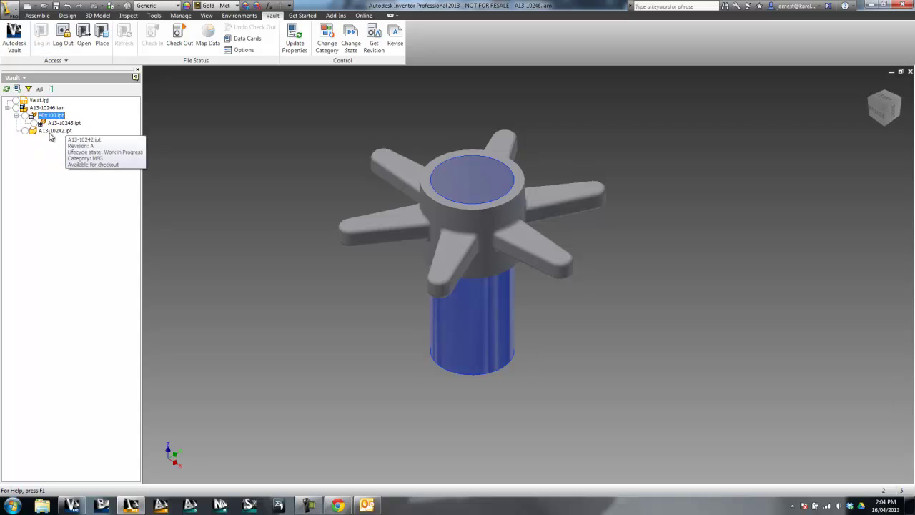
{"action": "left_click", "coordinate": [50, 132]}
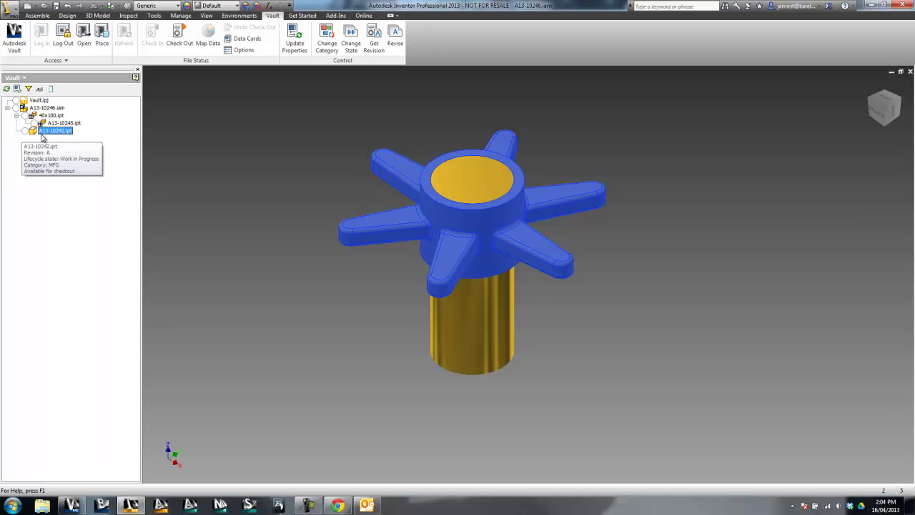
{"action": "left_click", "coordinate": [237, 172]}
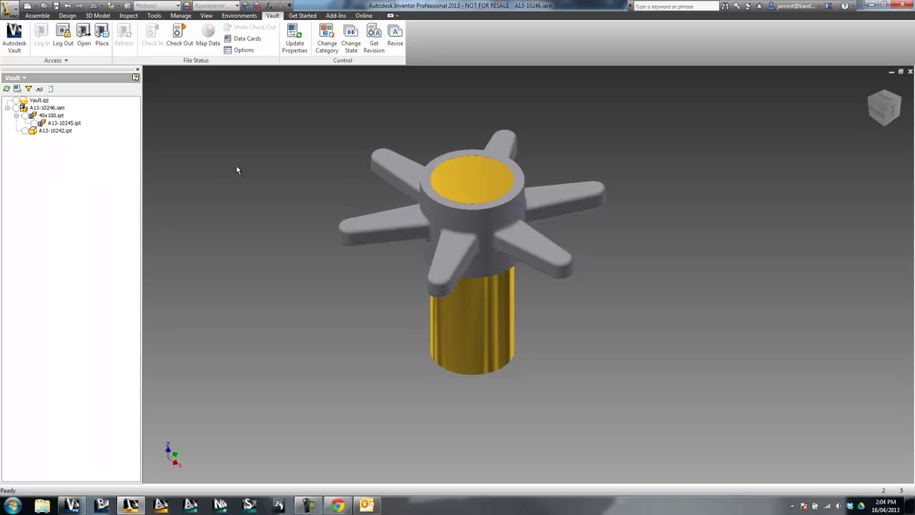
Close the assembly, then switch to Autodesk Vault and open the refreshed Training iPart folder.
{"action": "left_click", "coordinate": [911, 72]}
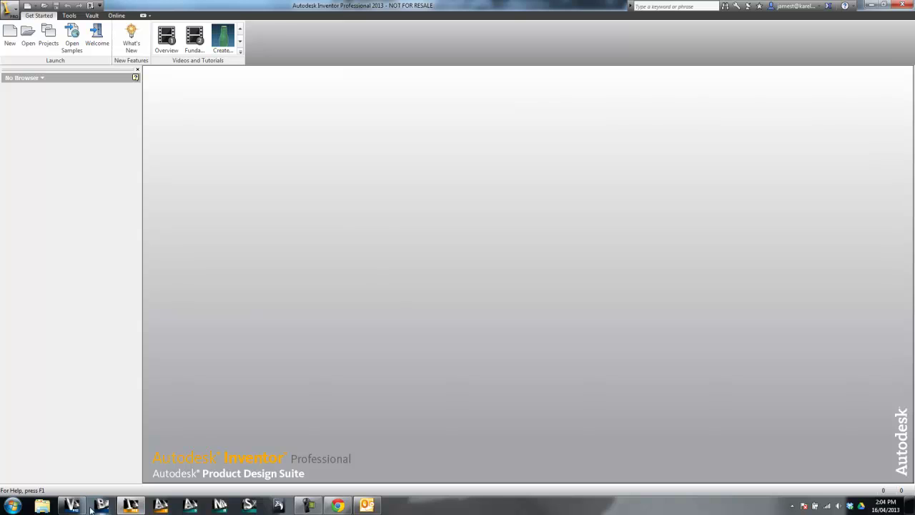
{"action": "left_click", "coordinate": [73, 506]}
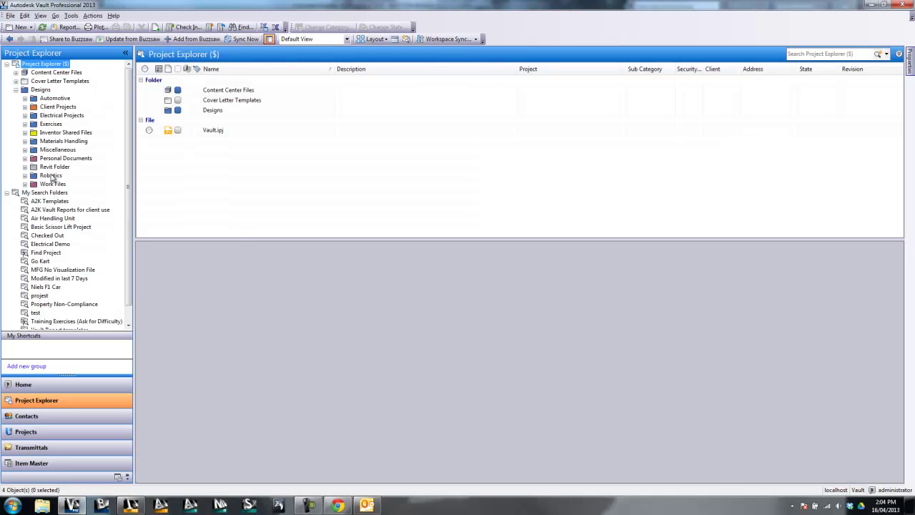
{"action": "left_click", "coordinate": [42, 26]}
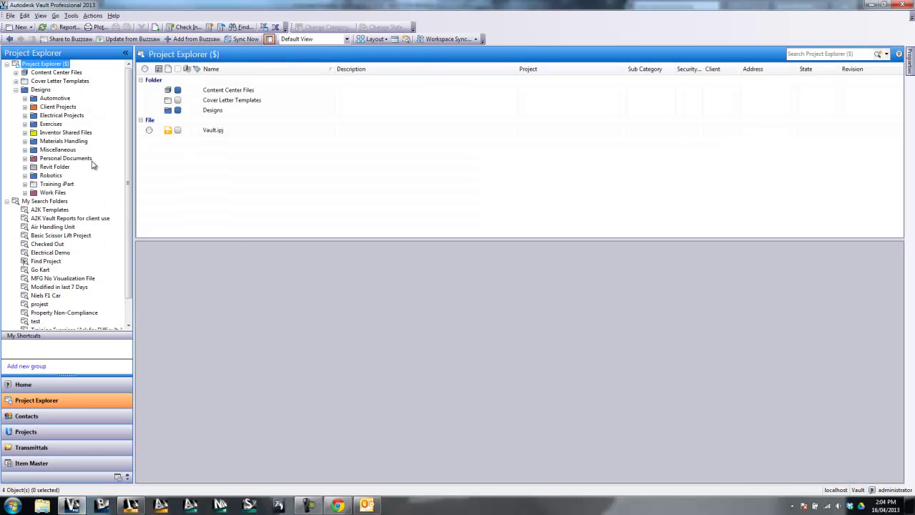
{"action": "left_click", "coordinate": [56, 184]}
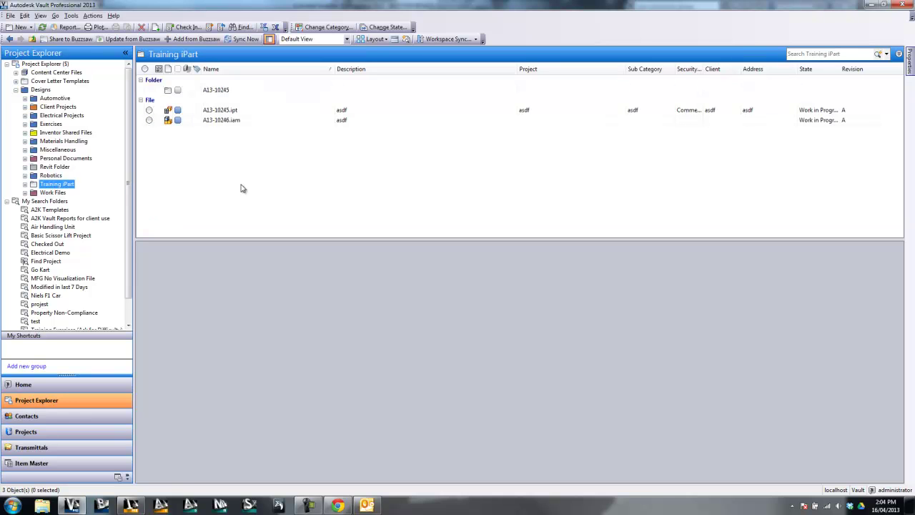
View the files used by A13-10246.iam and the 40x100.ipt member in the A13-10245 subfolder, then reselect the assembly.
{"action": "left_click", "coordinate": [221, 120]}
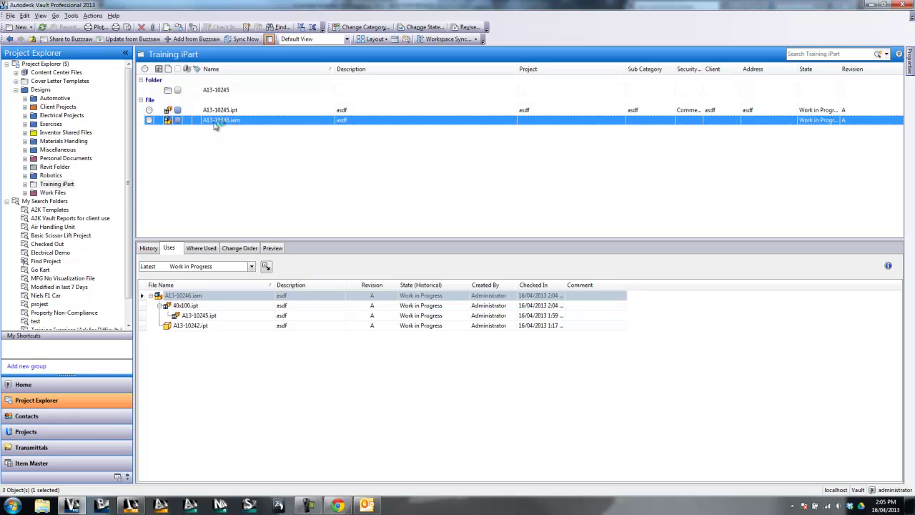
{"action": "double_click", "coordinate": [228, 89]}
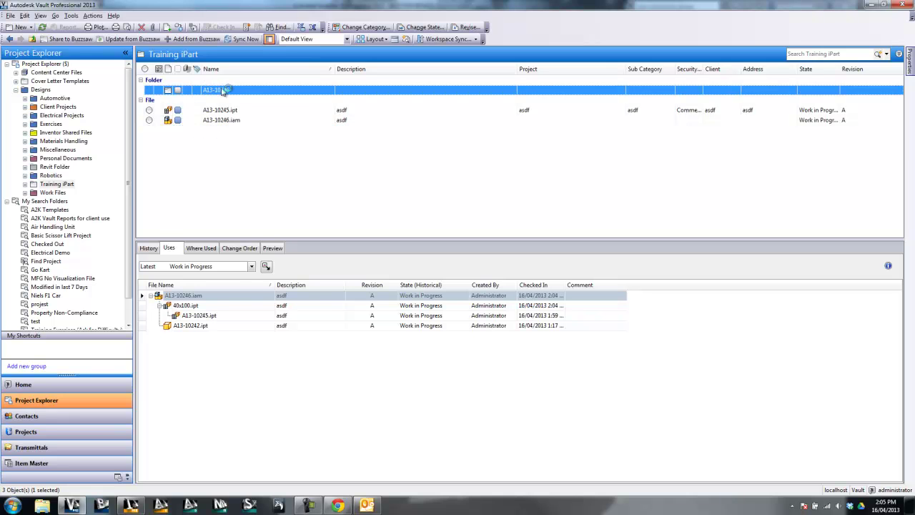
{"action": "left_click", "coordinate": [211, 91]}
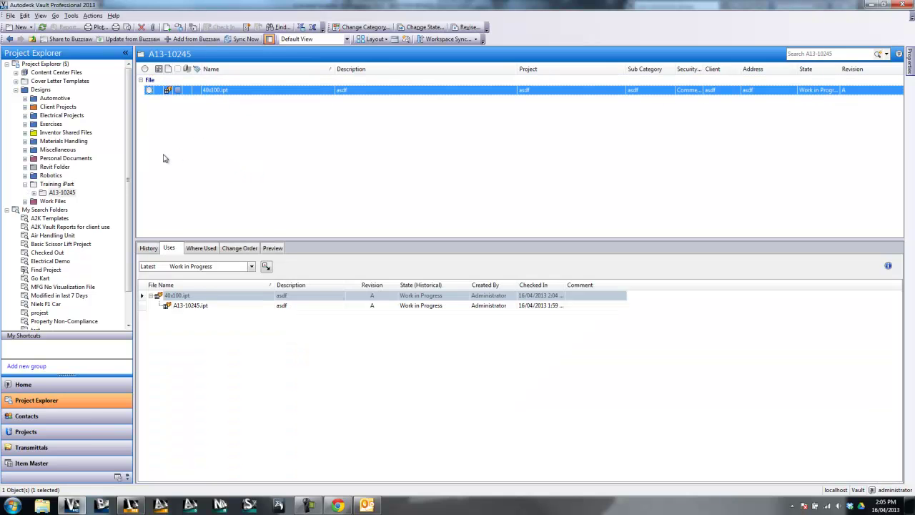
{"action": "left_click", "coordinate": [48, 185]}
{"action": "left_click", "coordinate": [228, 121]}
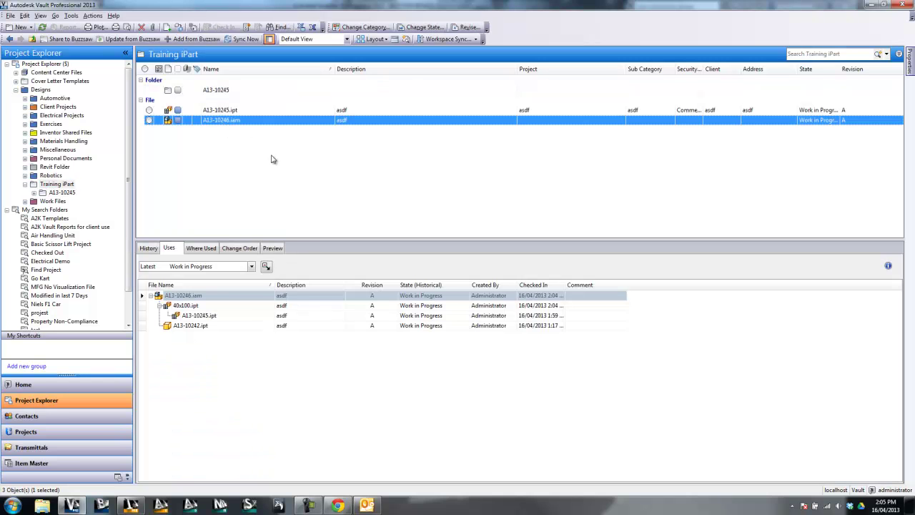
Examine how A13-10246.iam uses 40x100.ipt, its iPart factory A13-10245.ipt and A13-10242.ipt in the file relationships.
{"action": "left_click", "coordinate": [169, 296]}
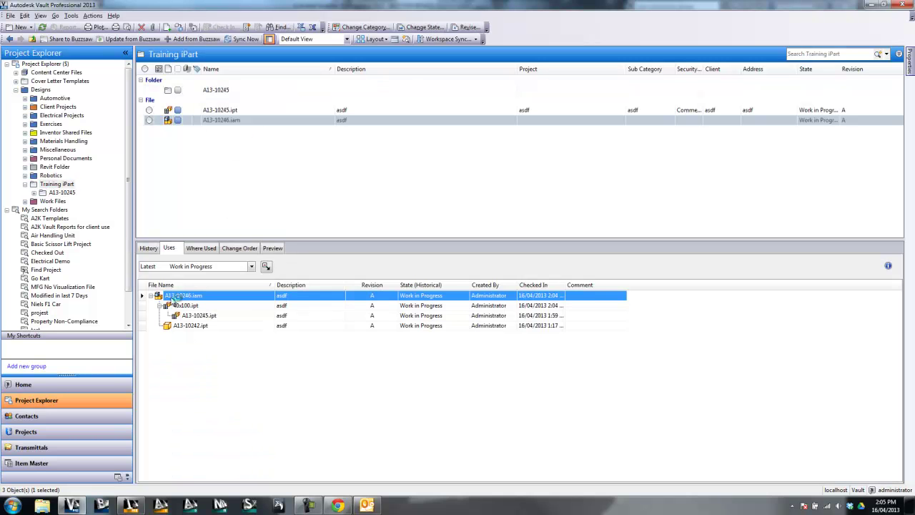
{"action": "left_click", "coordinate": [204, 329]}
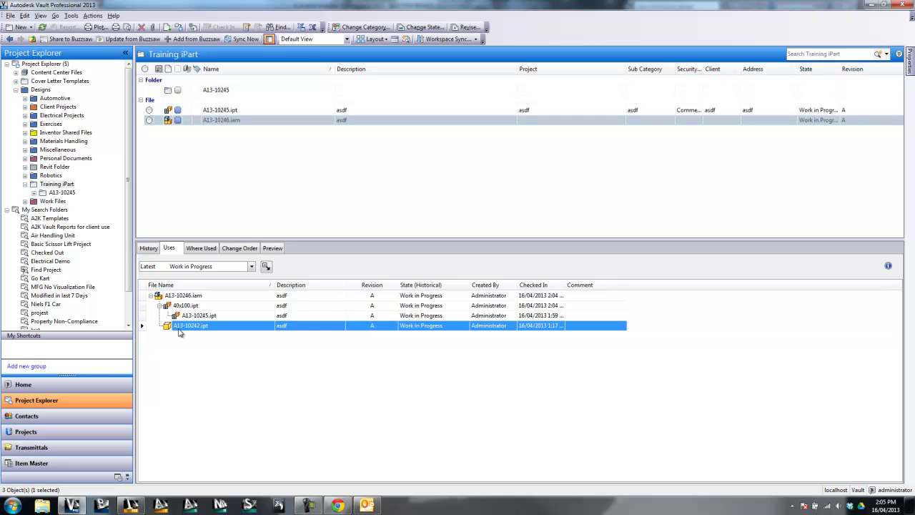
{"action": "left_click", "coordinate": [204, 319]}
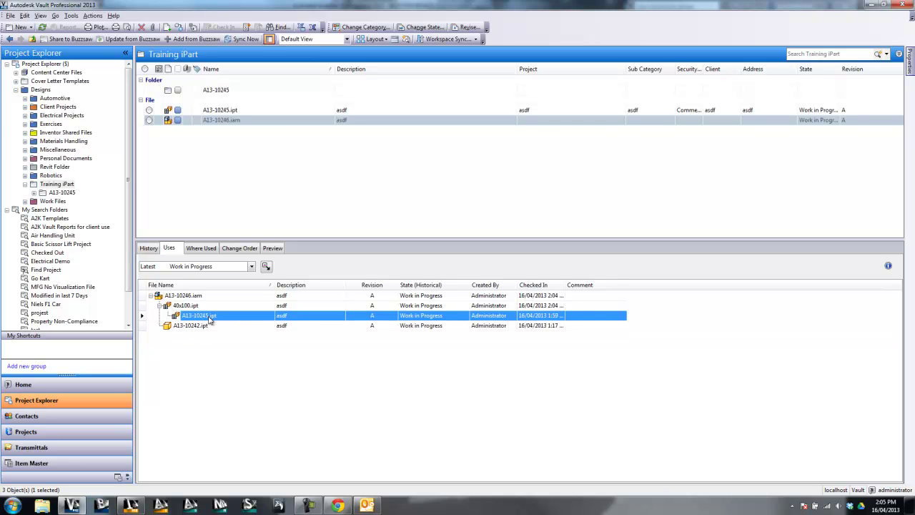
{"action": "left_click", "coordinate": [185, 306]}
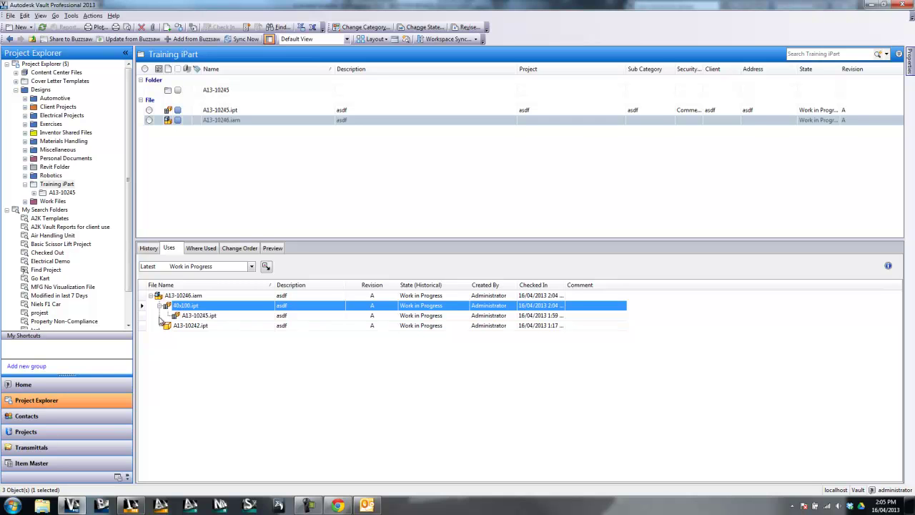
{"action": "left_click", "coordinate": [194, 316]}
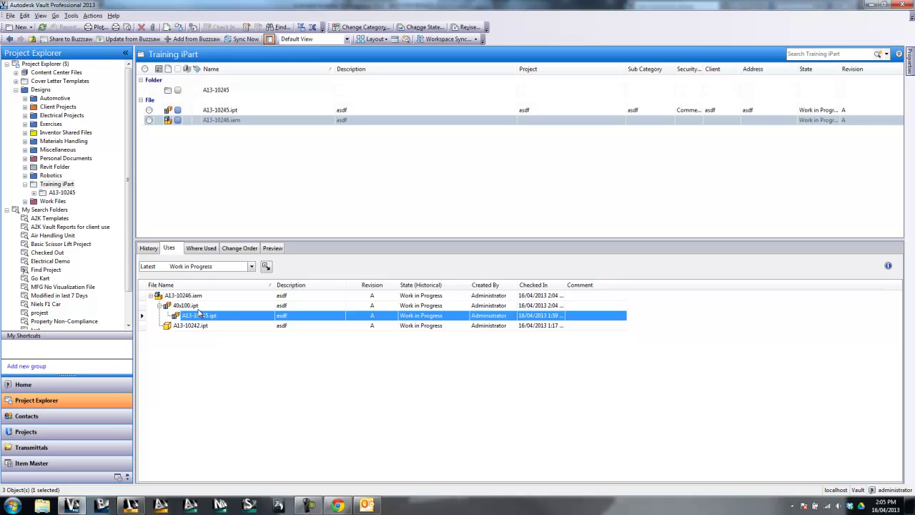
{"action": "left_click", "coordinate": [180, 306]}
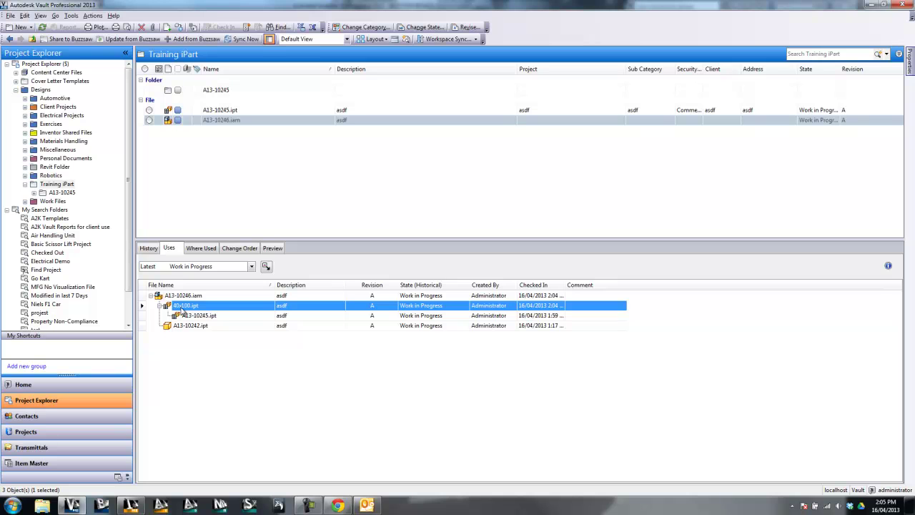
{"action": "left_click", "coordinate": [204, 318]}
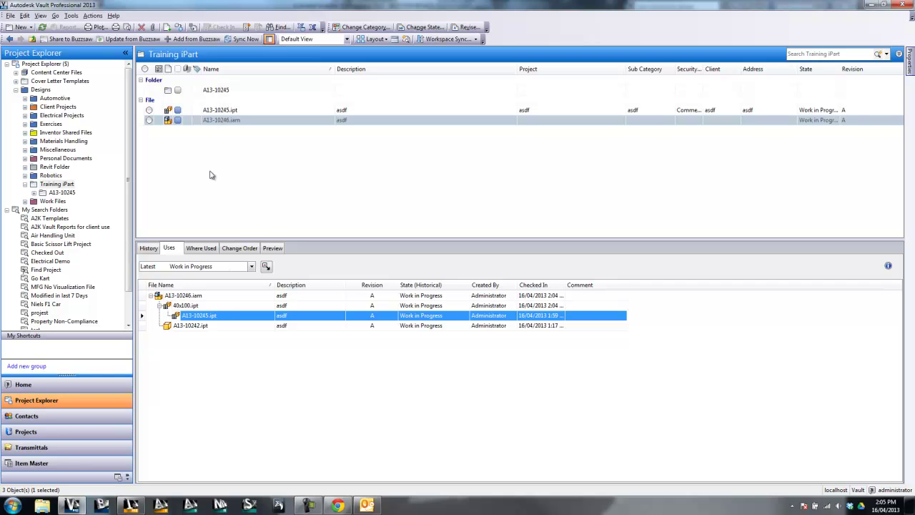
{"action": "left_click", "coordinate": [186, 306]}
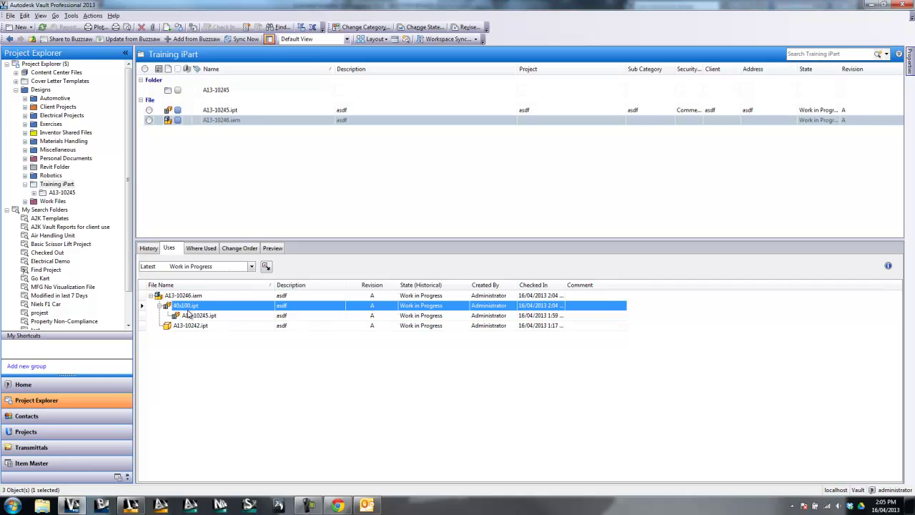
Start Copy Design for A13-10246.iam, set 40x100.ipt to be copied and select its factory file A13-10245.ipt.
{"action": "right_click", "coordinate": [219, 122]}
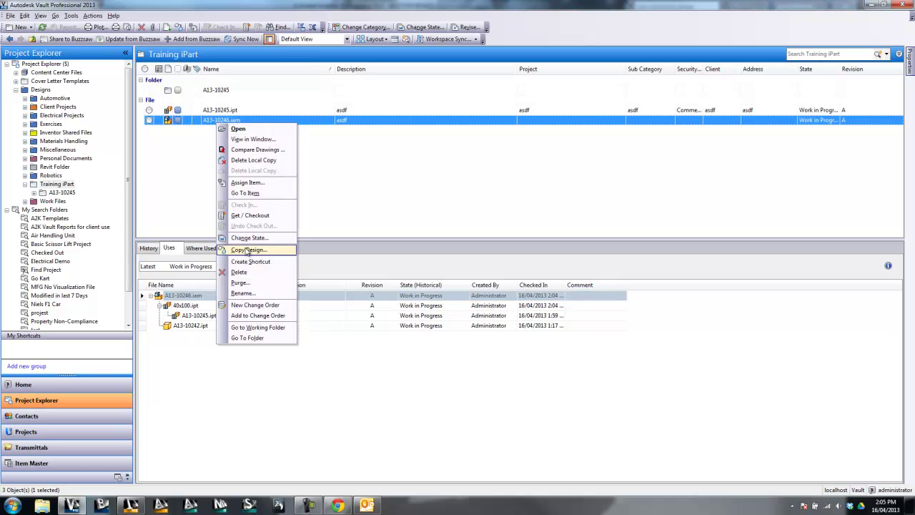
{"action": "left_click", "coordinate": [247, 249]}
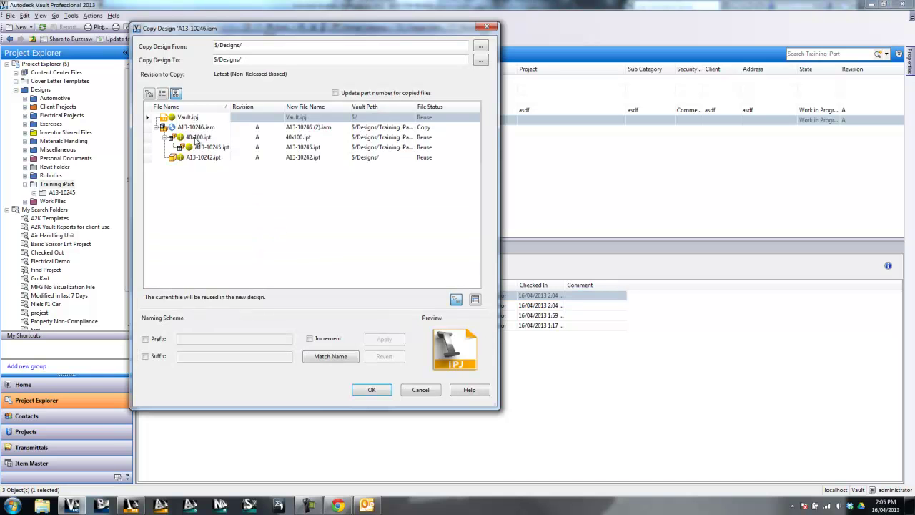
{"action": "left_click", "coordinate": [181, 142]}
{"action": "mouse_move", "coordinate": [198, 142]}
{"action": "left_mouse_down"}
{"action": "mouse_move", "coordinate": [192, 147]}
{"action": "mouse_move", "coordinate": [208, 145]}
{"action": "left_mouse_up"}
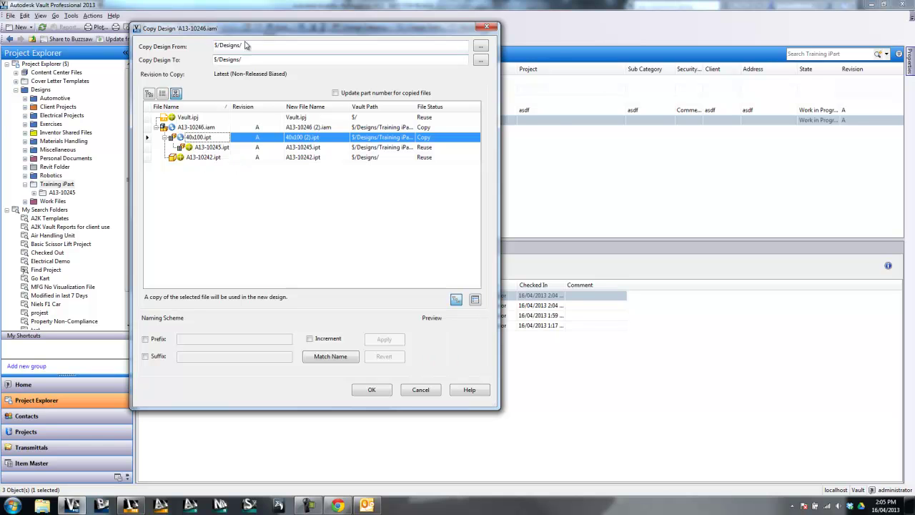
{"action": "left_click_drag", "start_coordinate": [246, 28], "coordinate": [334, 67]}
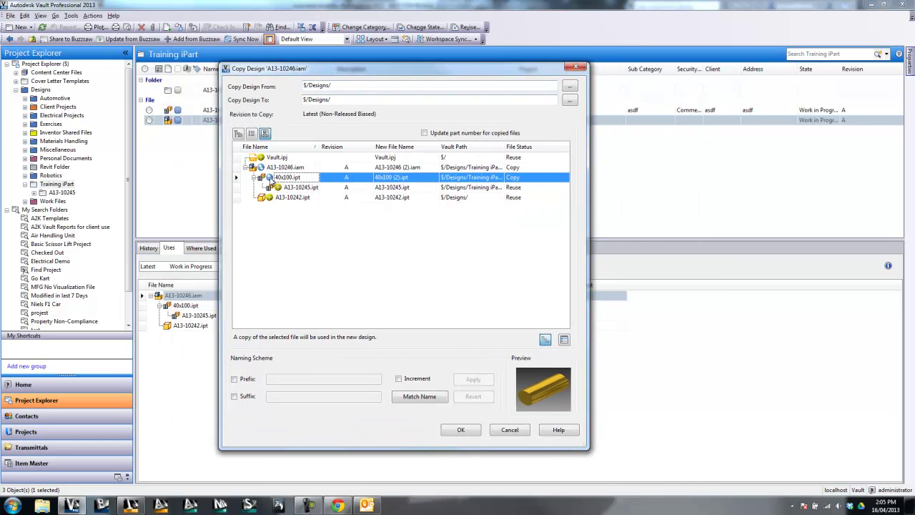
{"action": "mouse_move", "coordinate": [281, 180]}
{"action": "left_mouse_down"}
{"action": "mouse_move", "coordinate": [281, 192]}
{"action": "mouse_move", "coordinate": [271, 182]}
{"action": "mouse_move", "coordinate": [286, 194]}
{"action": "mouse_move", "coordinate": [267, 180]}
{"action": "left_mouse_up"}
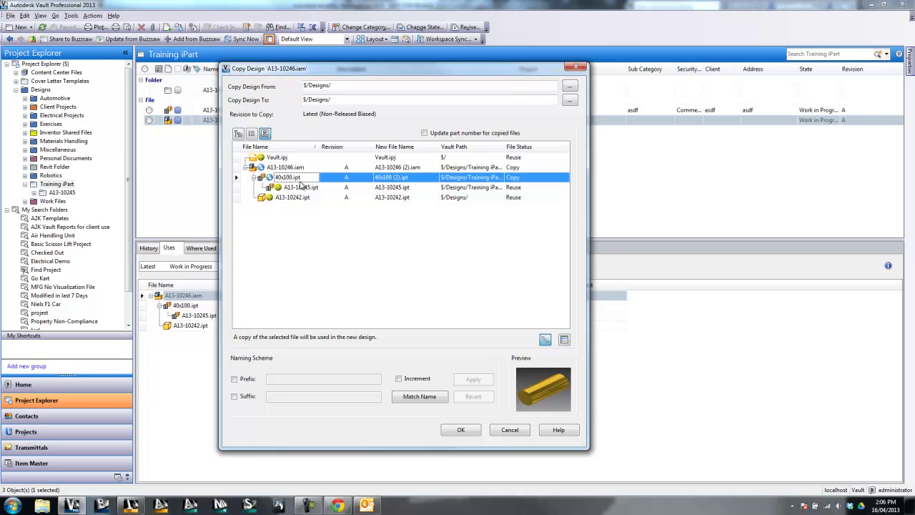
{"action": "left_click", "coordinate": [279, 189]}
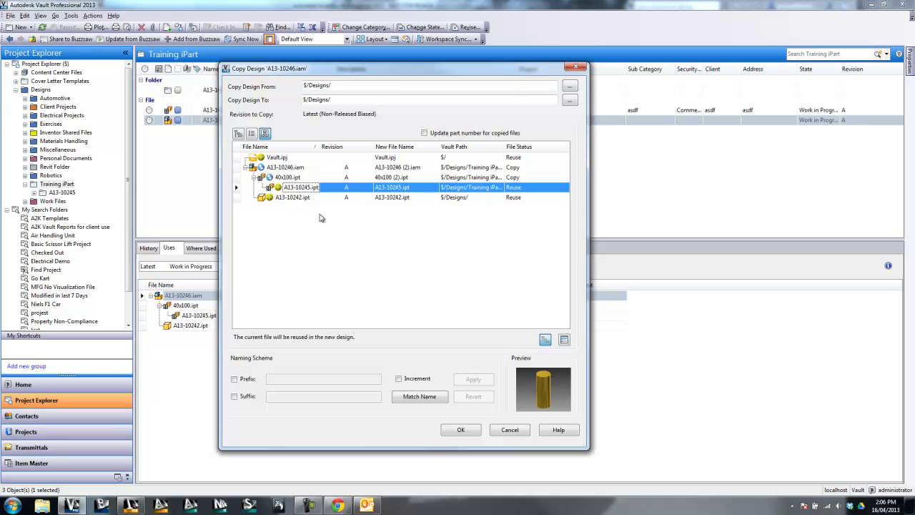
Set A13-10242.ipt to be copied as well, then close Copy Design without creating the copy.
{"action": "left_click", "coordinate": [299, 197]}
{"action": "left_click", "coordinate": [269, 198]}
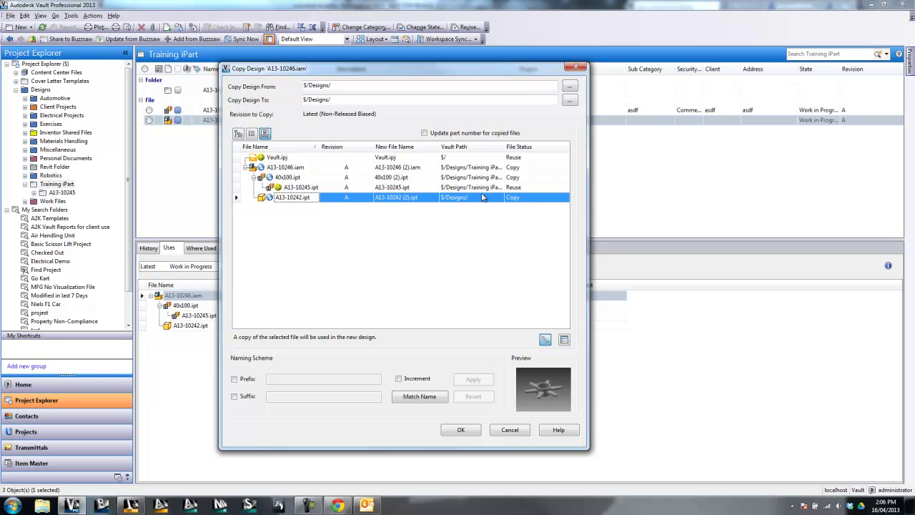
{"action": "left_click", "coordinate": [576, 67]}
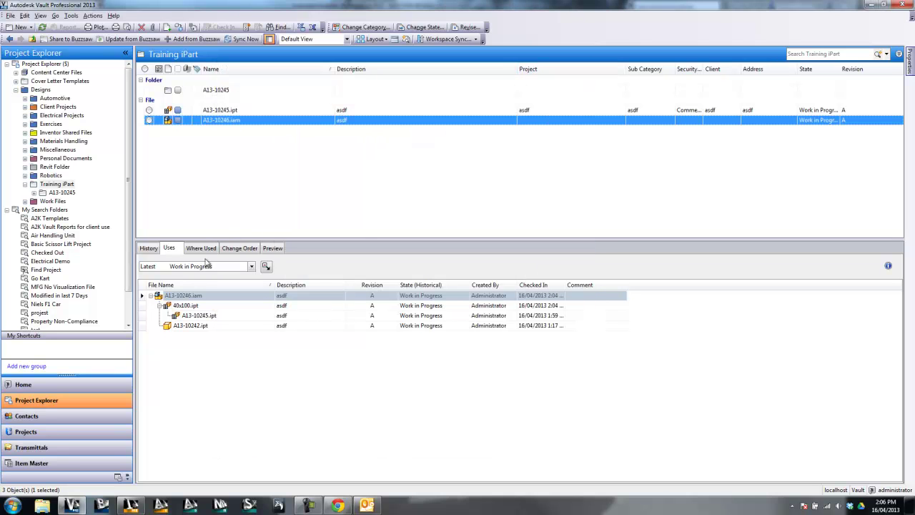
Preview the A13-10246.iam assembly and examine its hub and cylinder in 3D.
{"action": "left_click", "coordinate": [274, 247]}
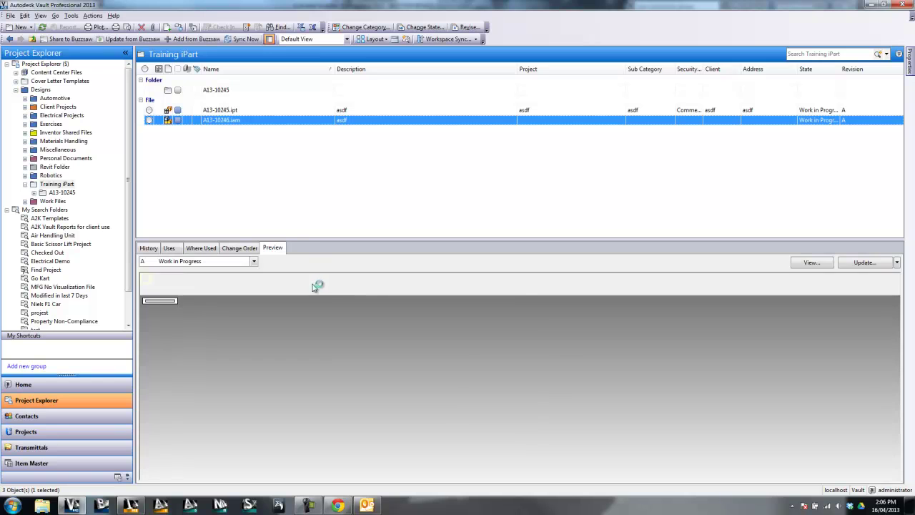
{"action": "left_click_drag", "start_coordinate": [510, 357], "coordinate": [536, 357]}
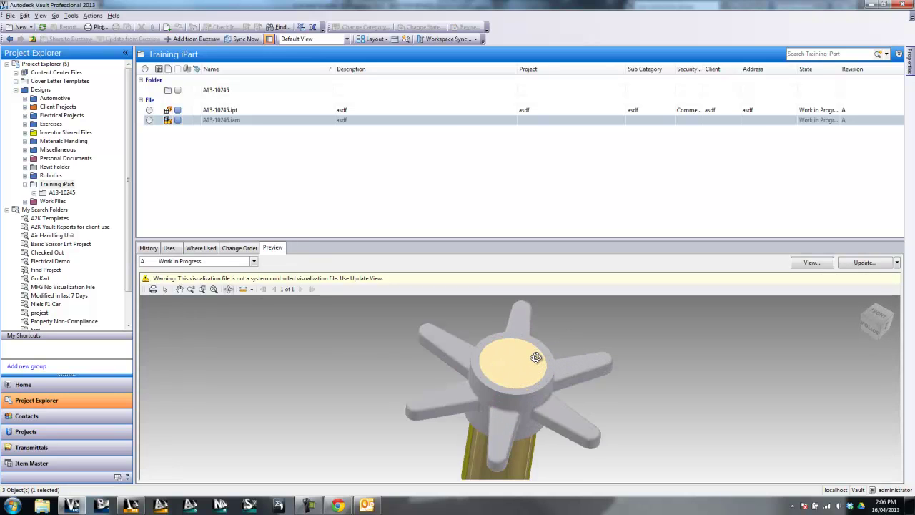
{"action": "middle_click_drag", "start_coordinate": [534, 358], "coordinate": [498, 359]}
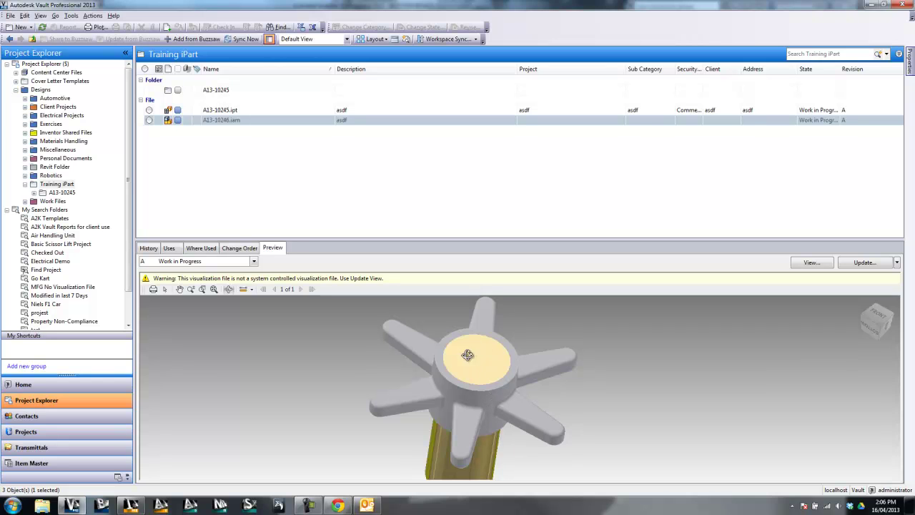
Start Copy Design for A13-10246.iam again and set A13-10242.ipt to be copied, leaving 40x100.ipt and its factory reused.
{"action": "left_click", "coordinate": [220, 123]}
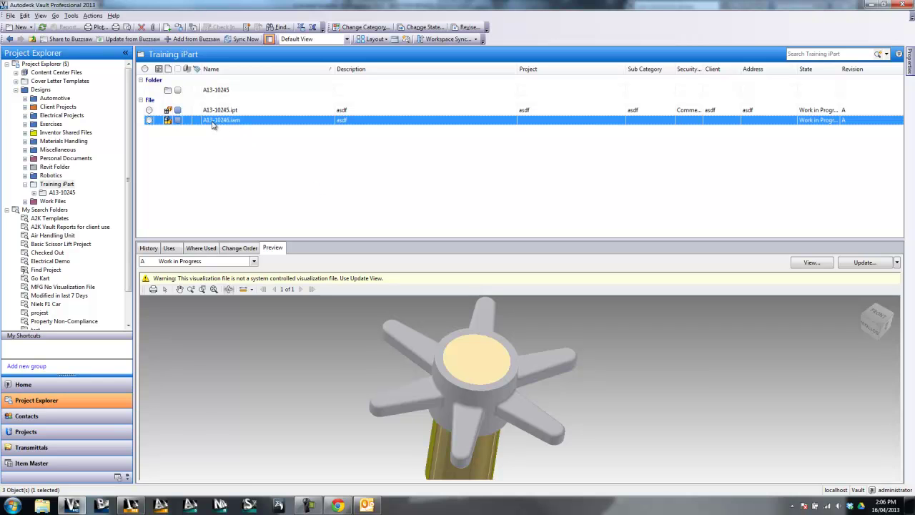
{"action": "right_click", "coordinate": [210, 121]}
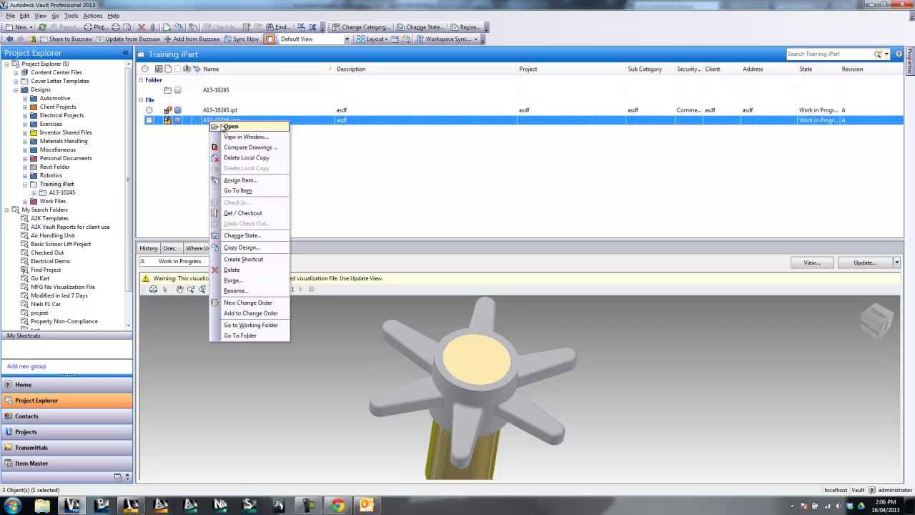
{"action": "left_click", "coordinate": [242, 248]}
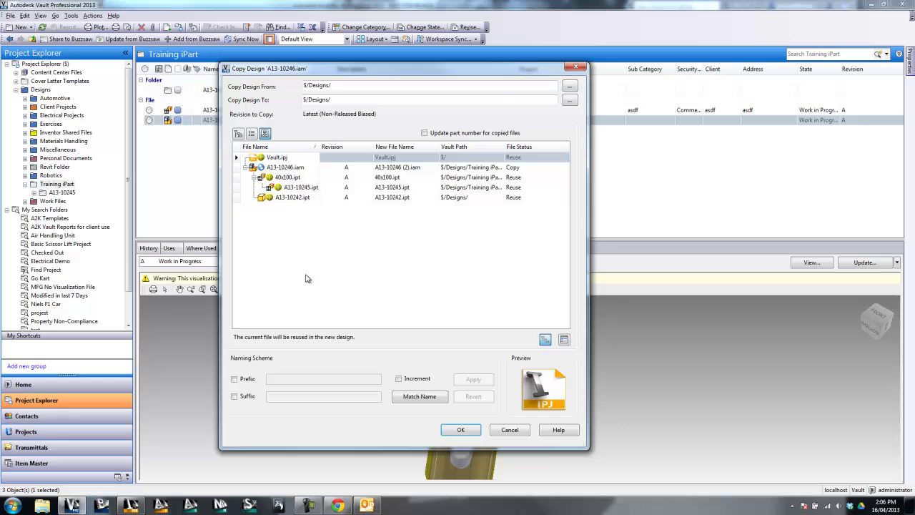
{"action": "left_click", "coordinate": [272, 201]}
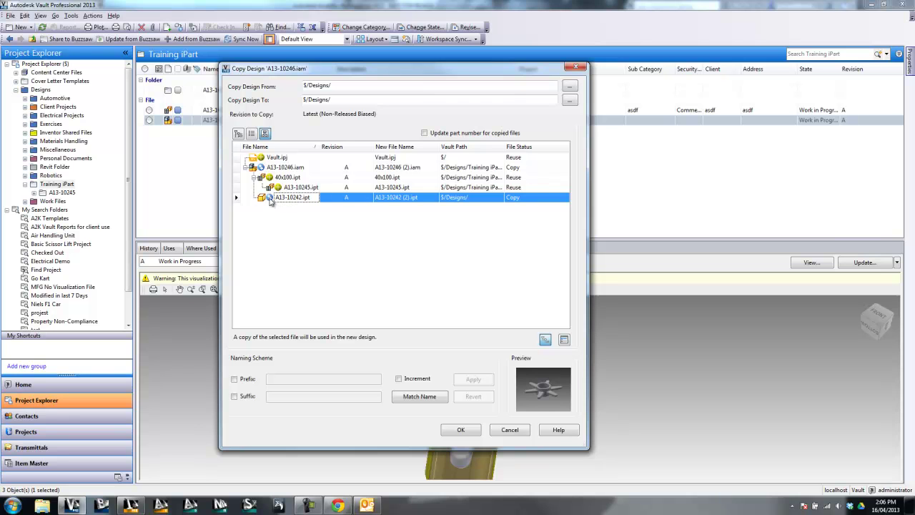
{"action": "left_click_drag", "start_coordinate": [278, 202], "coordinate": [274, 182]}
{"action": "left_click_drag", "start_coordinate": [505, 146], "coordinate": [544, 147]}
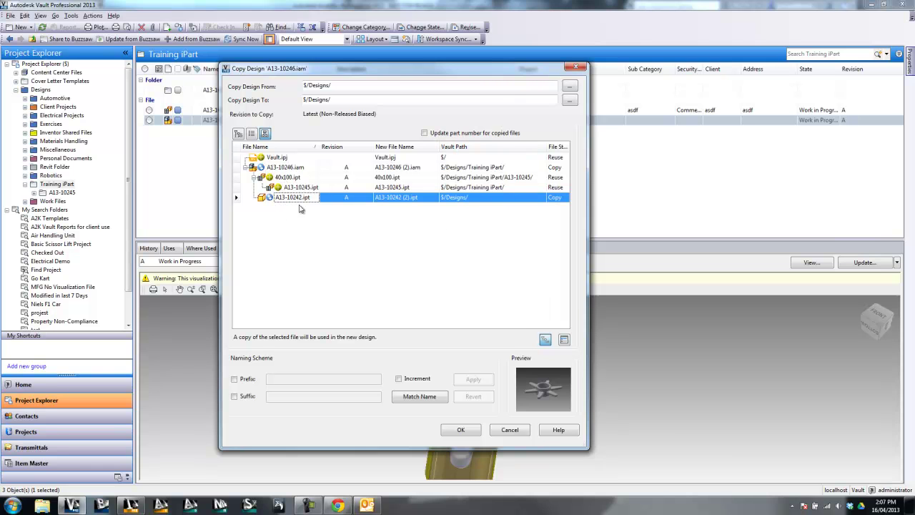
Name the assembly copy ipart assy.iam and the copy of A13-10242.ipt new hub.ipt.
{"action": "left_click", "coordinate": [427, 167]}
{"action": "left_click_drag", "start_coordinate": [427, 167], "coordinate": [375, 166]}
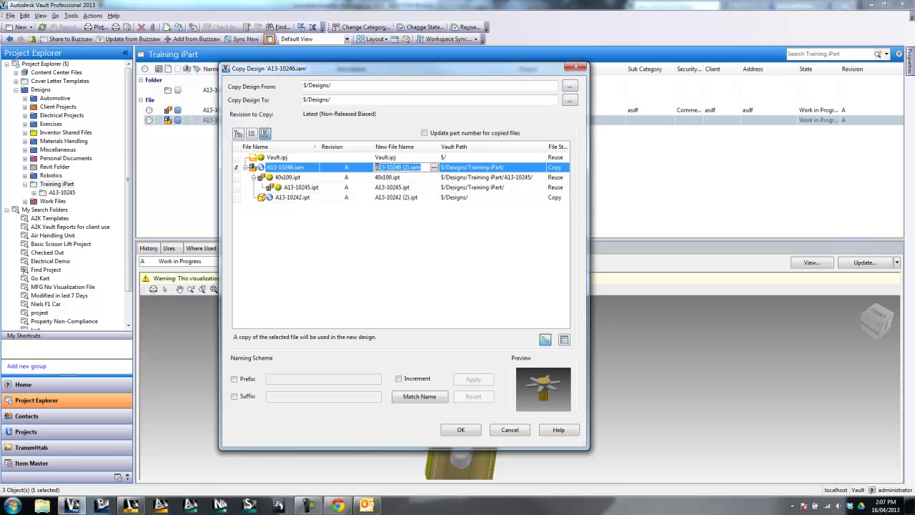
{"action": "type", "text": "ipart assy"}
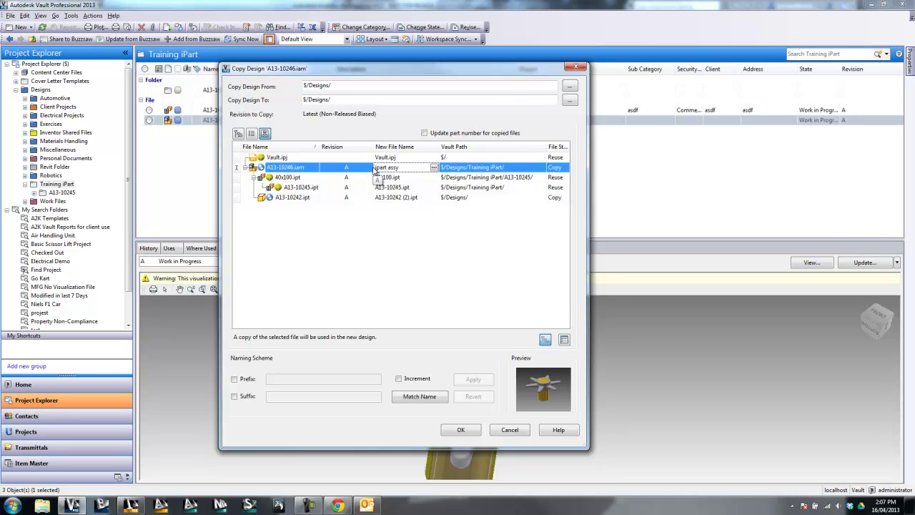
{"action": "left_click", "coordinate": [427, 198]}
{"action": "left_click_drag", "start_coordinate": [428, 198], "coordinate": [375, 199]}
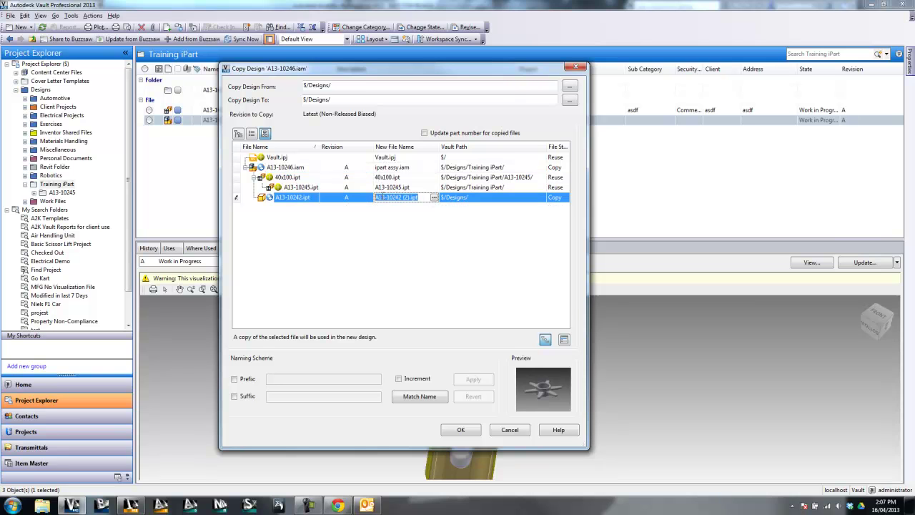
{"action": "key", "text": "BackSpace"}
Rename the assembly copy as New ipart assy.iam and create the copied design.
{"action": "left_click", "coordinate": [387, 168]}
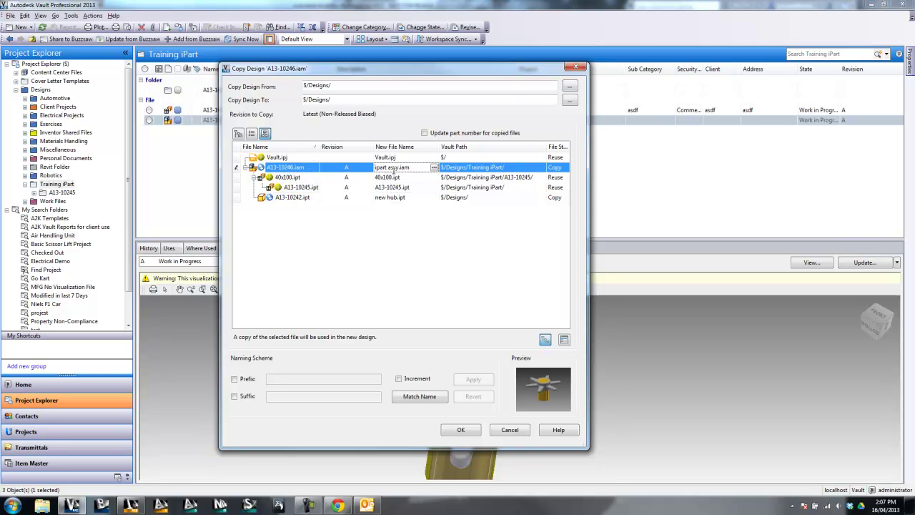
{"action": "type", "text": "New i"}
{"action": "left_click", "coordinate": [460, 429]}
{"action": "left_click", "coordinate": [327, 365]}
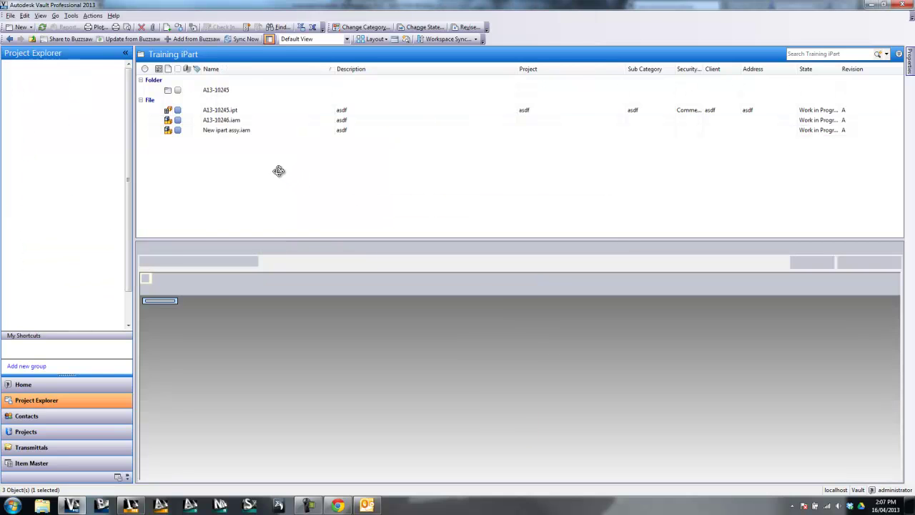
Preview the copied New ipart assy.iam in 3D, and new hub.ipt in the Designs folder.
{"action": "left_click", "coordinate": [215, 131]}
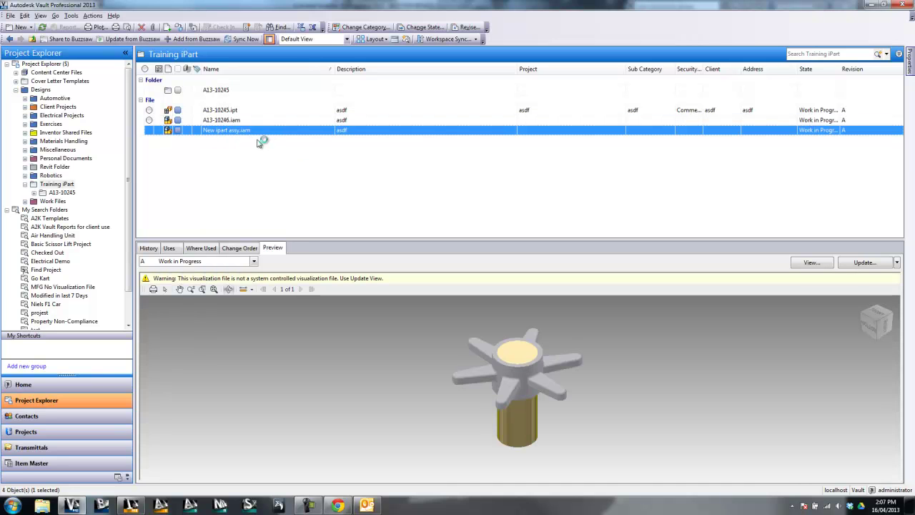
{"action": "left_click_drag", "start_coordinate": [501, 393], "coordinate": [453, 377]}
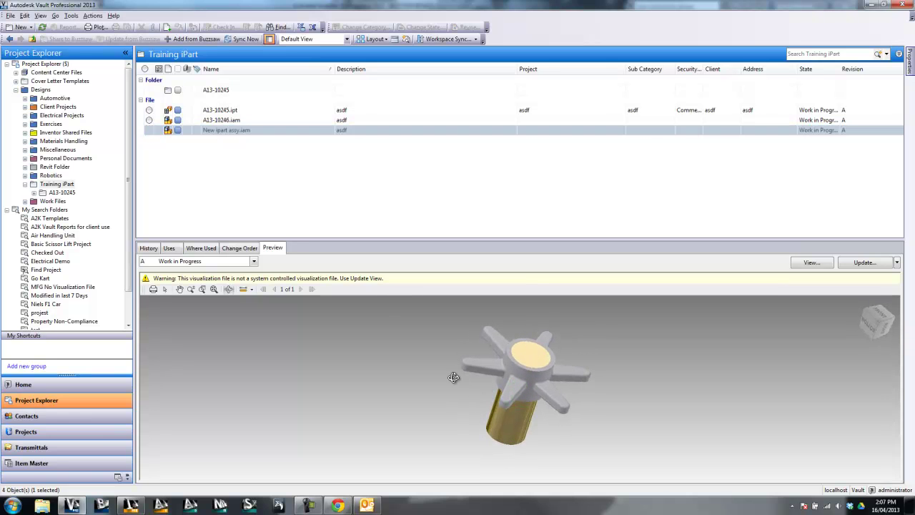
{"action": "left_click", "coordinate": [227, 130]}
{"action": "left_click", "coordinate": [40, 90]}
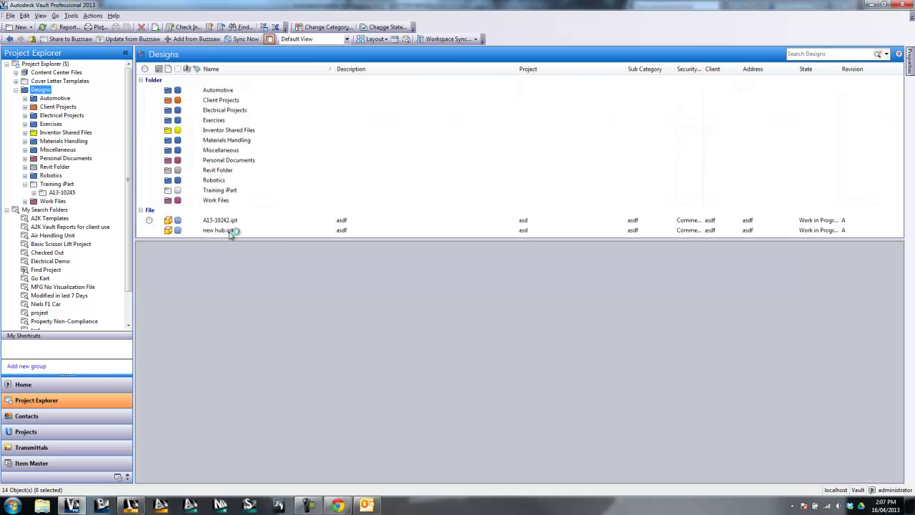
{"action": "left_click", "coordinate": [230, 231]}
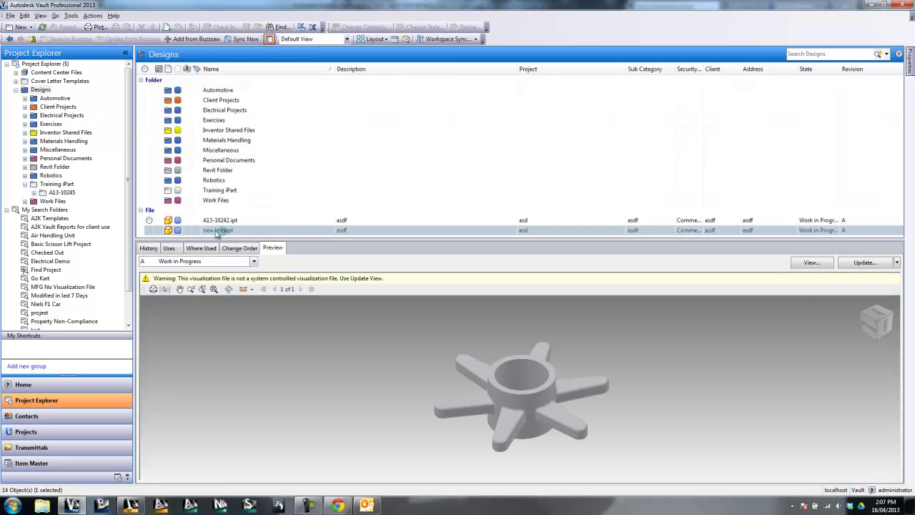
Return to the Training iPart folder and examine which files New ipart assy.iam uses.
{"action": "left_click", "coordinate": [56, 185]}
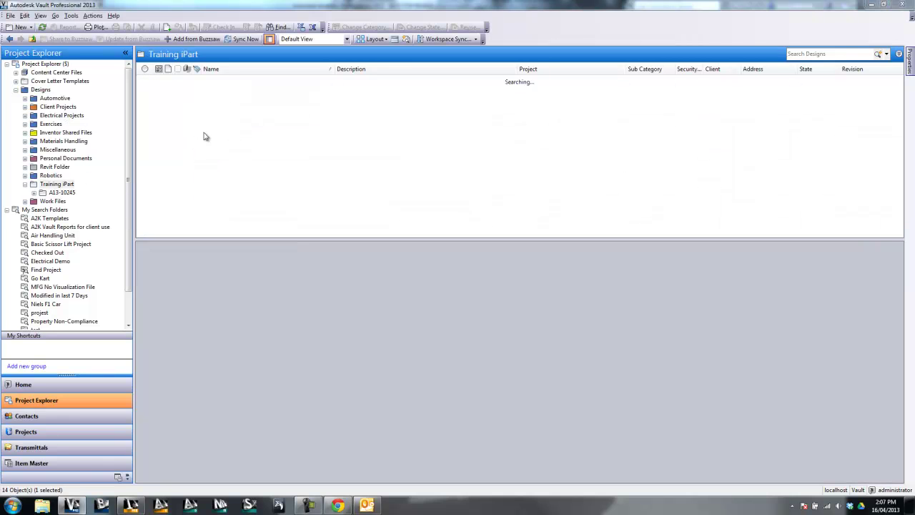
{"action": "left_click", "coordinate": [225, 131]}
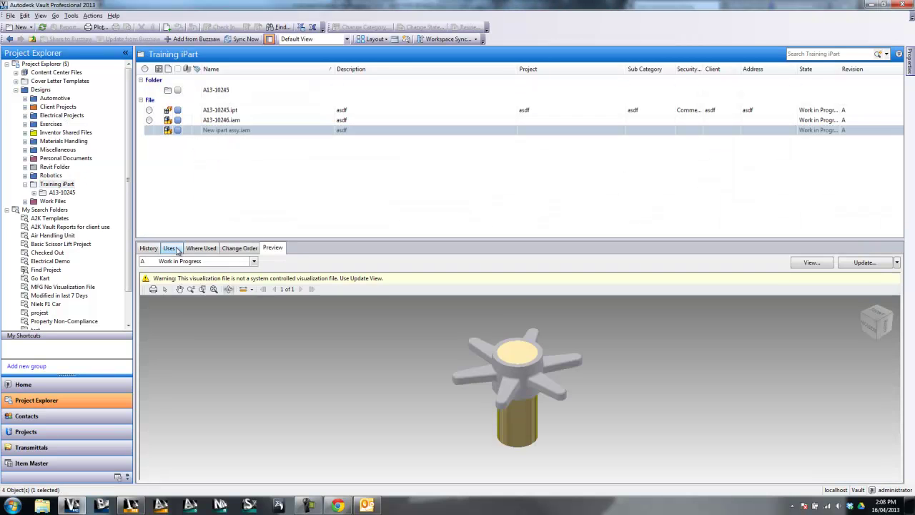
{"action": "left_click", "coordinate": [175, 249]}
{"action": "left_click", "coordinate": [178, 327]}
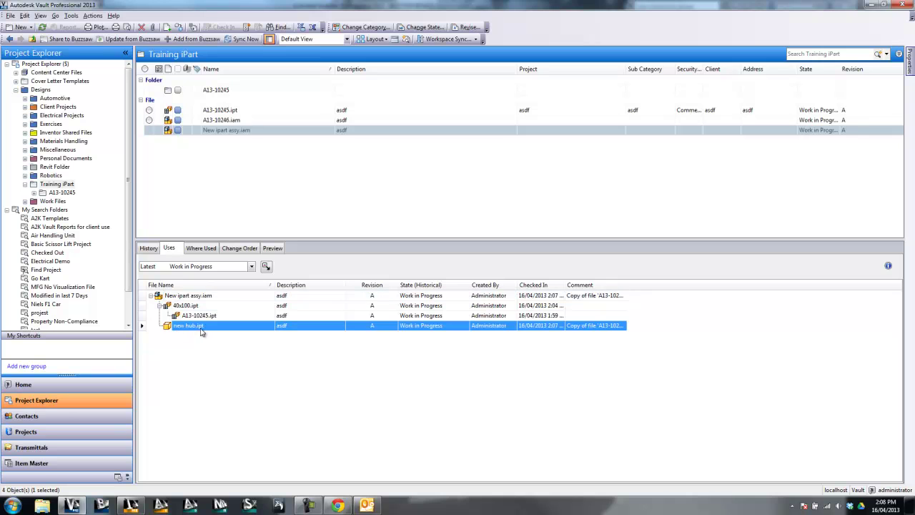
{"action": "left_click", "coordinate": [176, 297]}
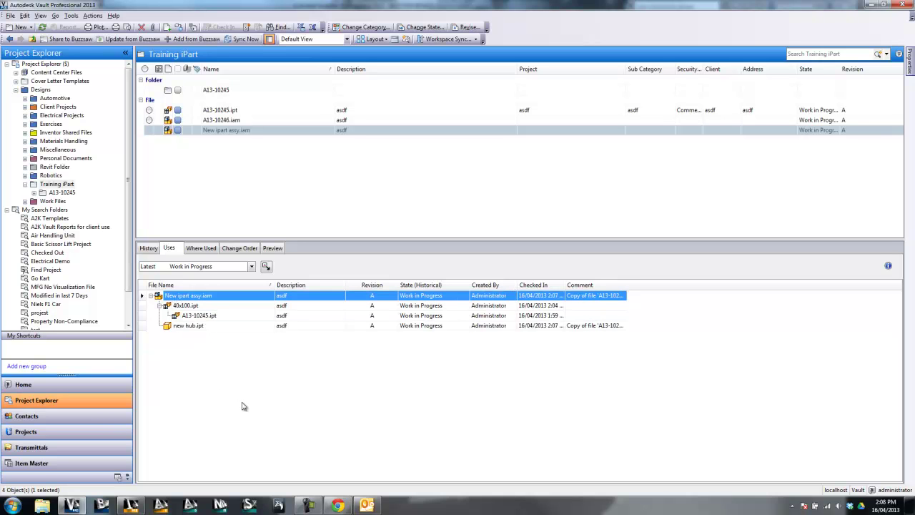
Open New ipart assy.iam from Vault in Autodesk Inventor.
{"action": "left_click", "coordinate": [222, 133]}
{"action": "right_click", "coordinate": [226, 134]}
{"action": "left_click", "coordinate": [251, 135]}
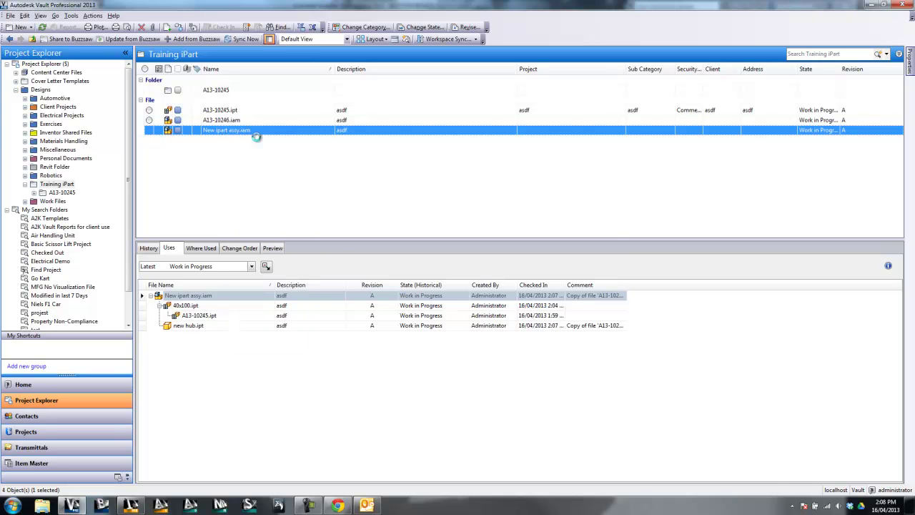
{"action": "left_click", "coordinate": [518, 276]}
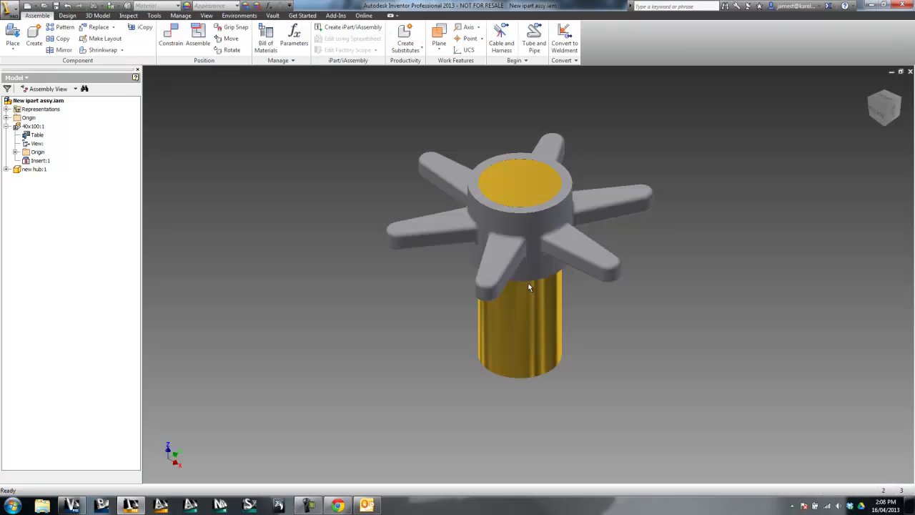
Open the new hub part from the assembly in its own window.
{"action": "left_click", "coordinate": [444, 236]}
{"action": "right_click", "coordinate": [444, 236]}
{"action": "left_click", "coordinate": [453, 245]}
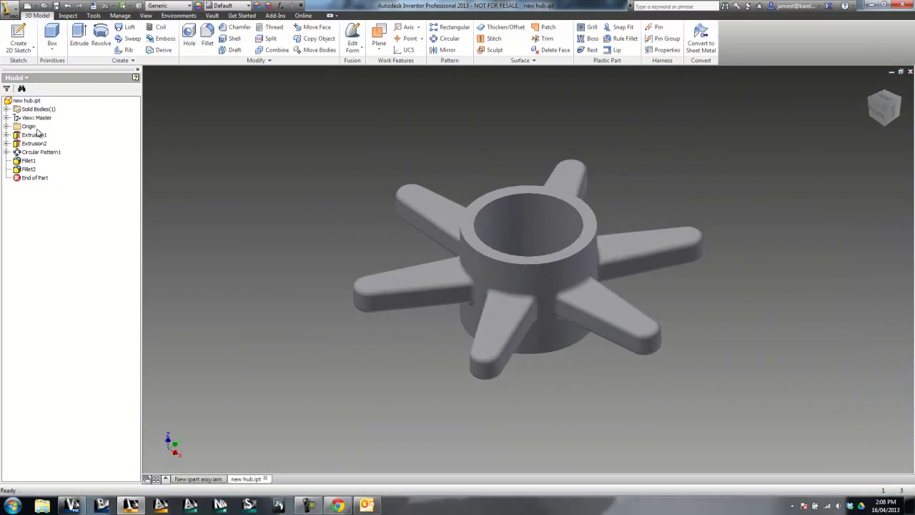
Enlarge the hub's inner circle diameter in Sketch1 of Extrusion1, checking out new hub.ipt, and finish the sketch.
{"action": "left_click", "coordinate": [6, 134]}
{"action": "double_click", "coordinate": [37, 143]}
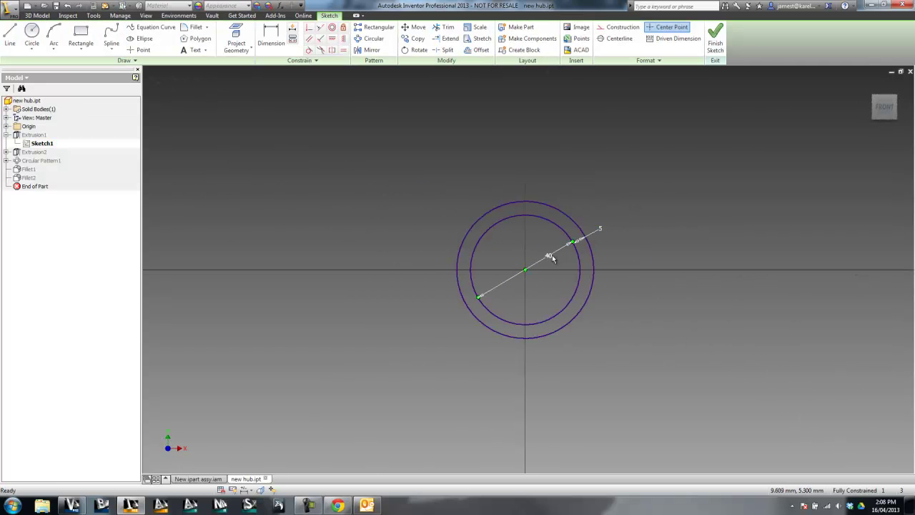
{"action": "double_click", "coordinate": [552, 256]}
{"action": "key", "text": "Return"}
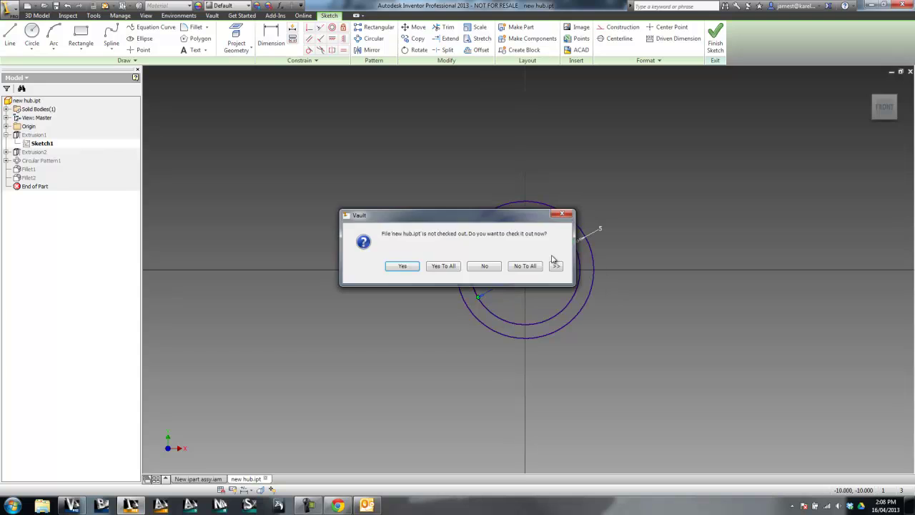
{"action": "left_click", "coordinate": [451, 263]}
{"action": "left_click", "coordinate": [715, 39]}
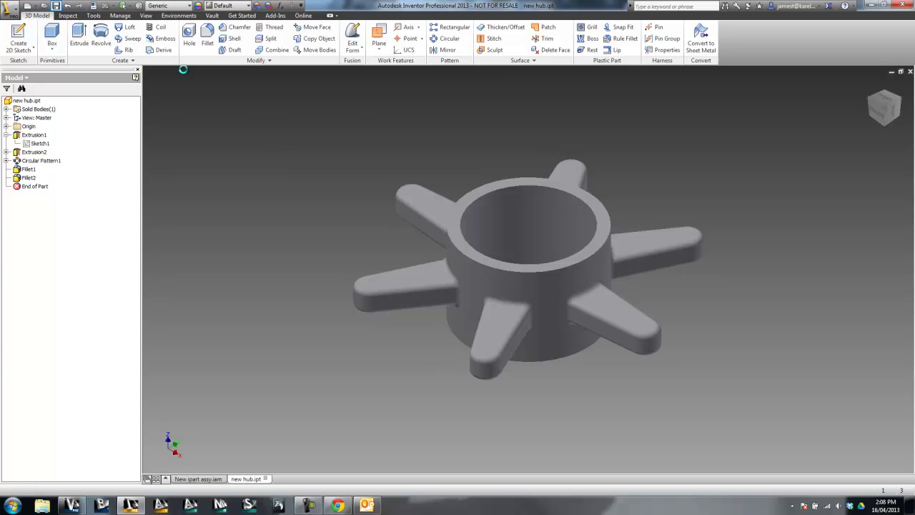
Check the modified new hub.ipt in to Vault without a comment.
{"action": "left_click", "coordinate": [212, 15]}
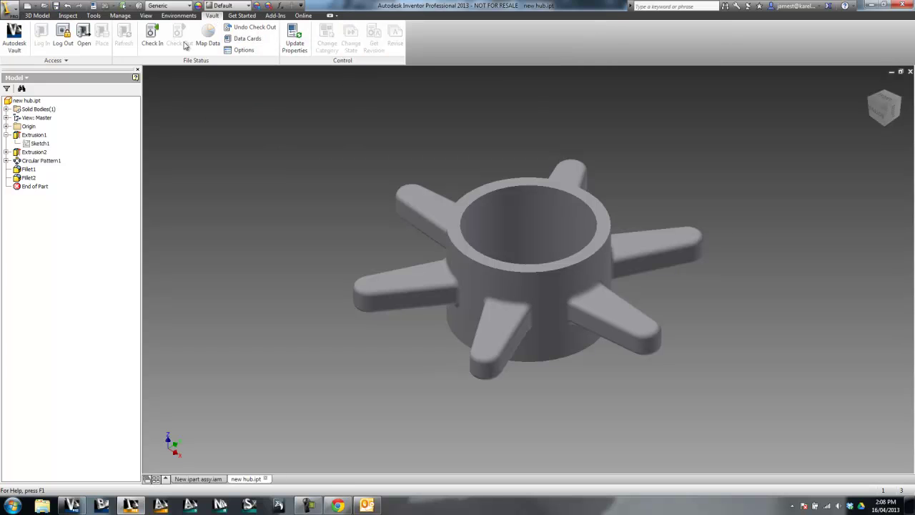
{"action": "left_click", "coordinate": [153, 37]}
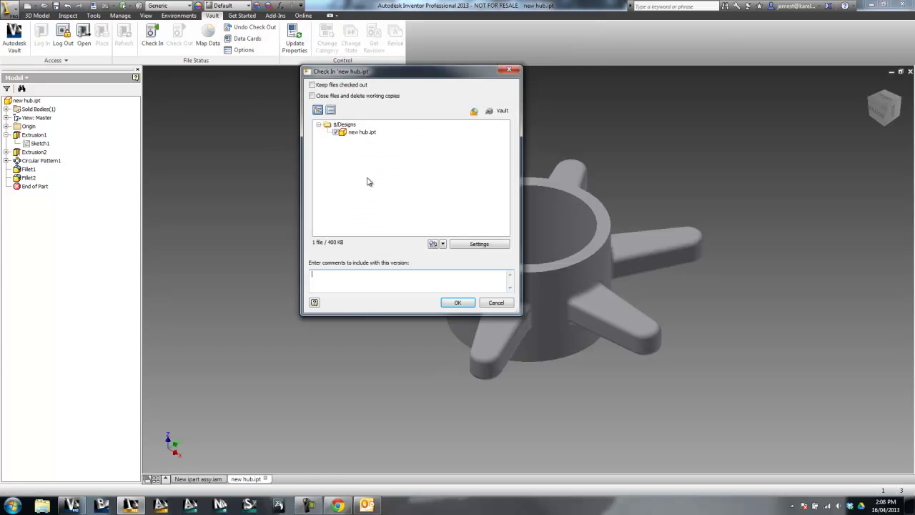
{"action": "left_click", "coordinate": [457, 302]}
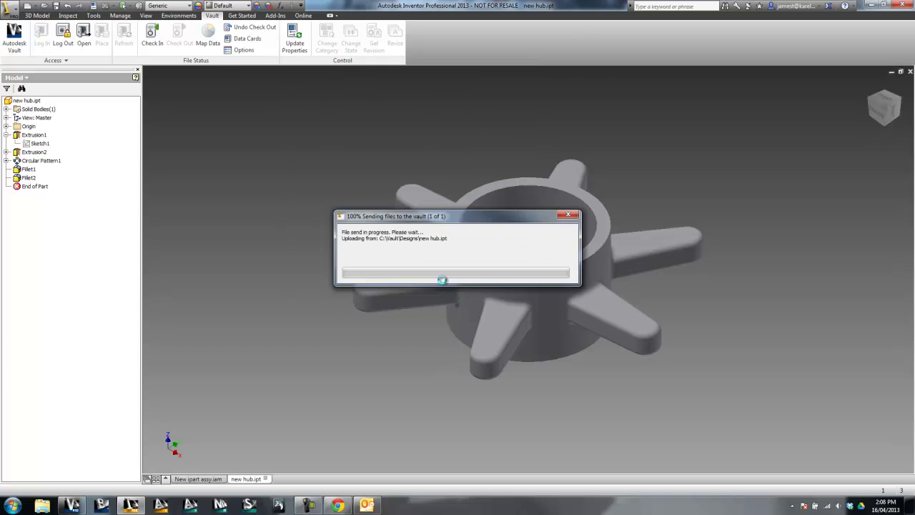
Change the cylinder in New ipart assy.iam to the iPart variant with a diameter of 50 and a length of 100 mm.
{"action": "left_click", "coordinate": [205, 479]}
{"action": "middle_click_drag", "start_coordinate": [480, 143], "coordinate": [451, 171]}
{"action": "left_click", "coordinate": [492, 206]}
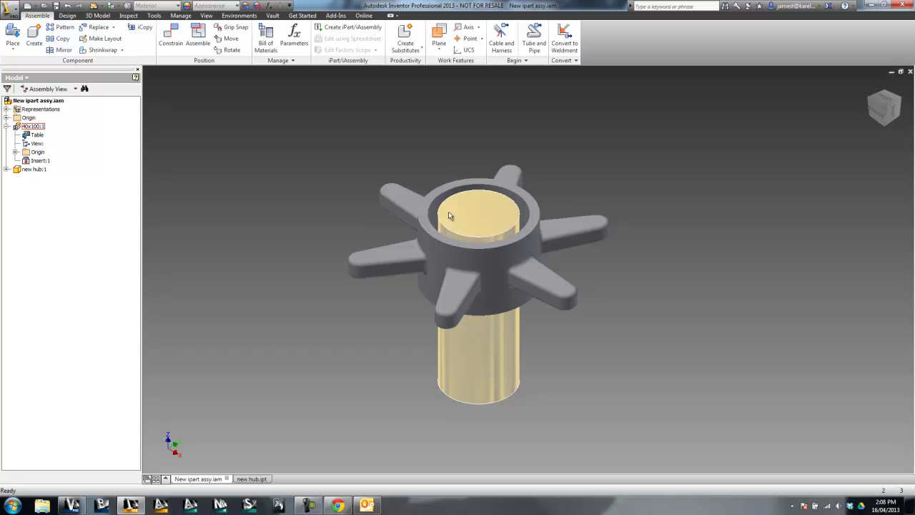
{"action": "right_click", "coordinate": [36, 134]}
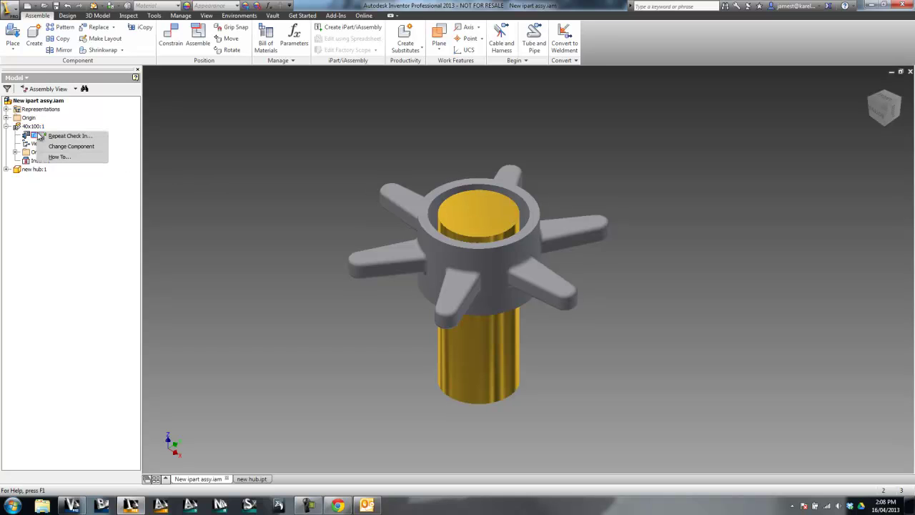
{"action": "left_click", "coordinate": [62, 147]}
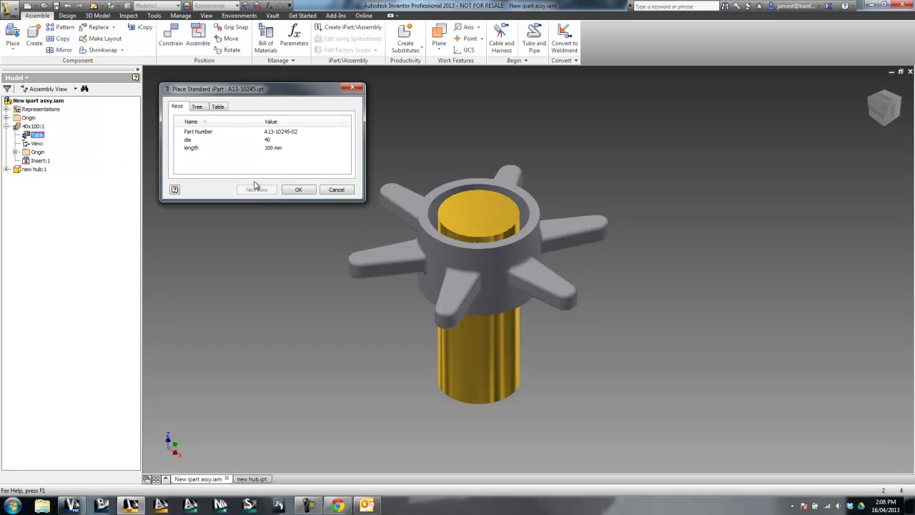
{"action": "left_click", "coordinate": [274, 141]}
{"action": "left_click", "coordinate": [289, 165]}
{"action": "left_click", "coordinate": [298, 190]}
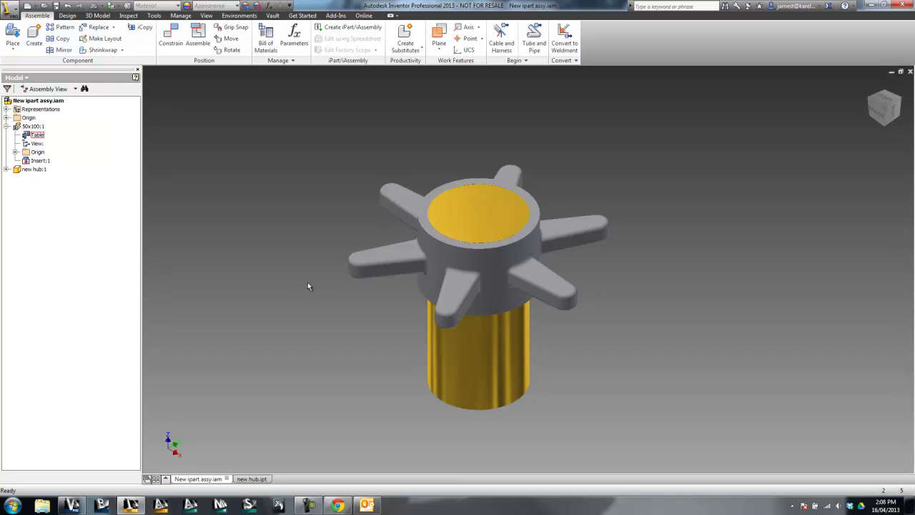
Check New ipart assy.iam with its 50x100 cylinder variant in to Vault from the Vault browser.
{"action": "left_click", "coordinate": [14, 77]}
{"action": "left_click", "coordinate": [21, 108]}
{"action": "right_click", "coordinate": [39, 108]}
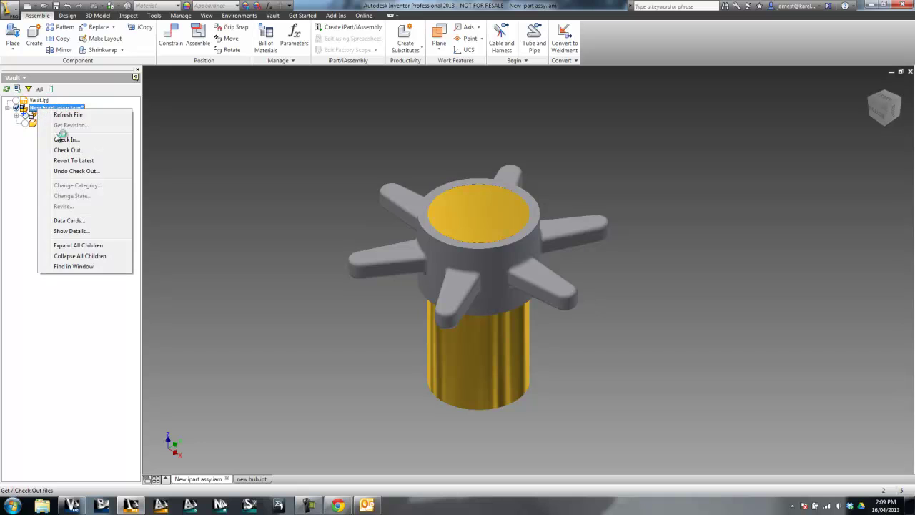
{"action": "left_click", "coordinate": [59, 136]}
{"action": "left_click", "coordinate": [482, 265]}
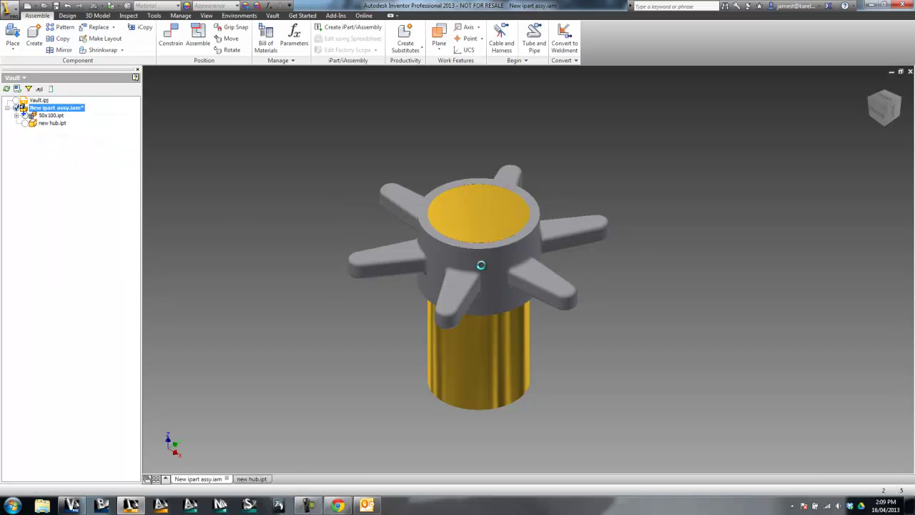
{"action": "left_click", "coordinate": [458, 301]}
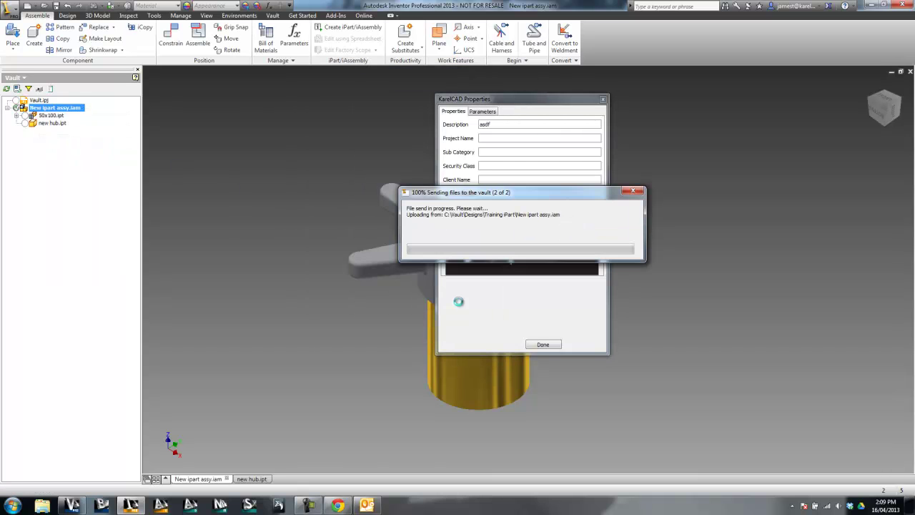
Fill in the assembly's Project Name, Sub Category, Client Name and Client Address properties with asdf and finish.
{"action": "left_click", "coordinate": [494, 138]}
{"action": "type", "text": "asdf"}
{"action": "left_click", "coordinate": [494, 152]}
{"action": "type", "text": "asdf"}
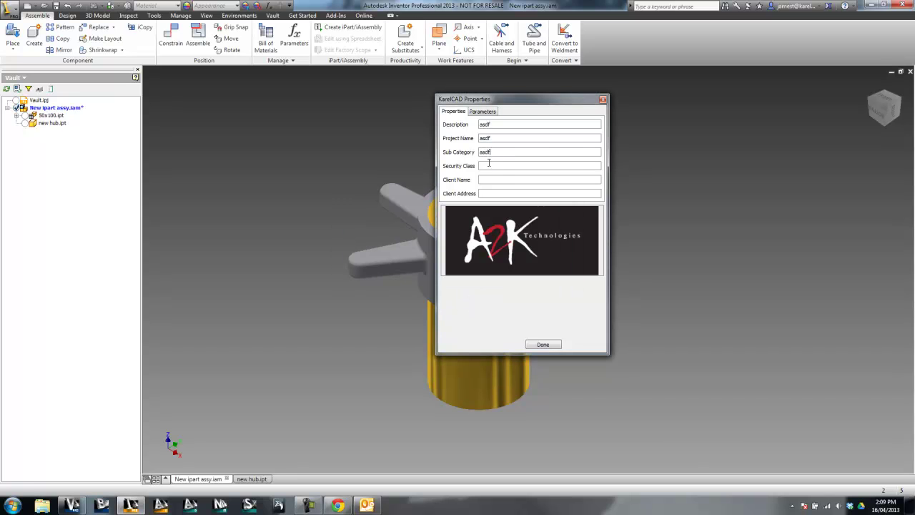
{"action": "left_click", "coordinate": [490, 180]}
{"action": "type", "text": "asdf"}
{"action": "left_click", "coordinate": [491, 193]}
{"action": "type", "text": "asdf"}
{"action": "left_click", "coordinate": [543, 345]}
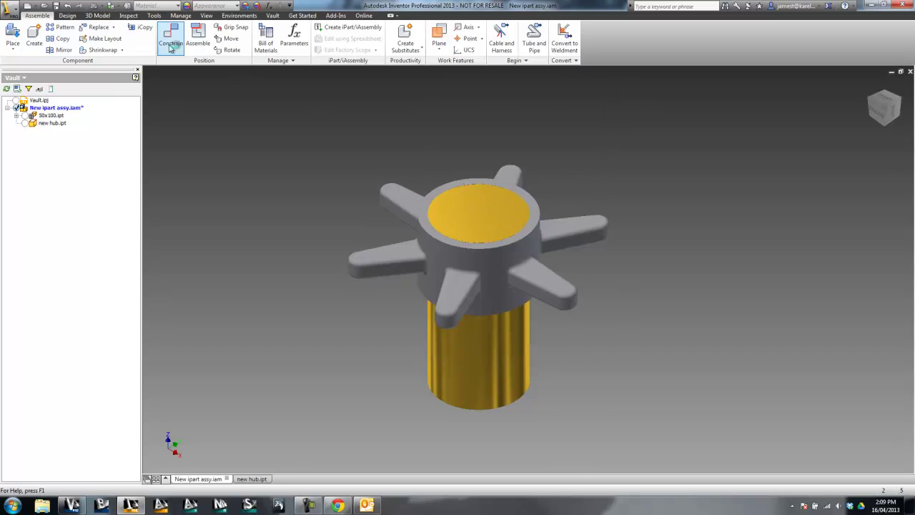
Check New ipart assy.iam in to Vault again with its edited properties.
{"action": "right_click", "coordinate": [56, 108]}
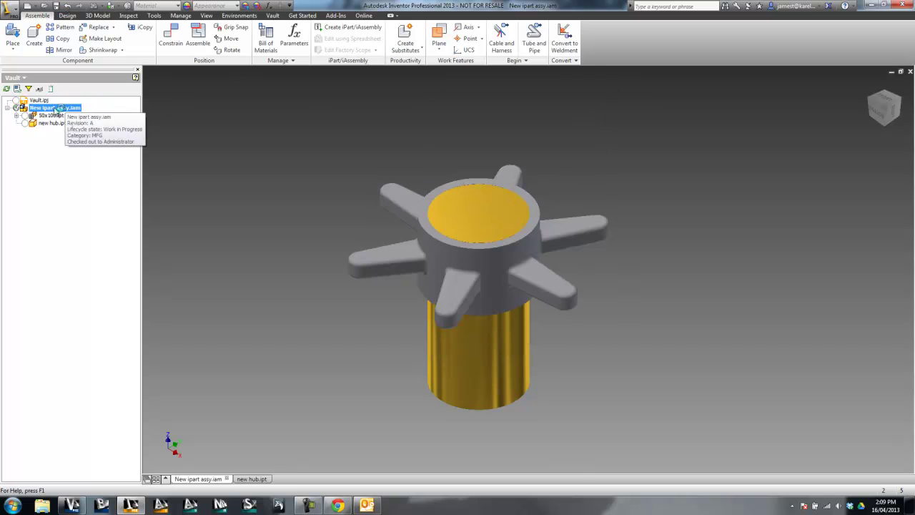
{"action": "left_click", "coordinate": [100, 139]}
{"action": "left_click", "coordinate": [454, 306]}
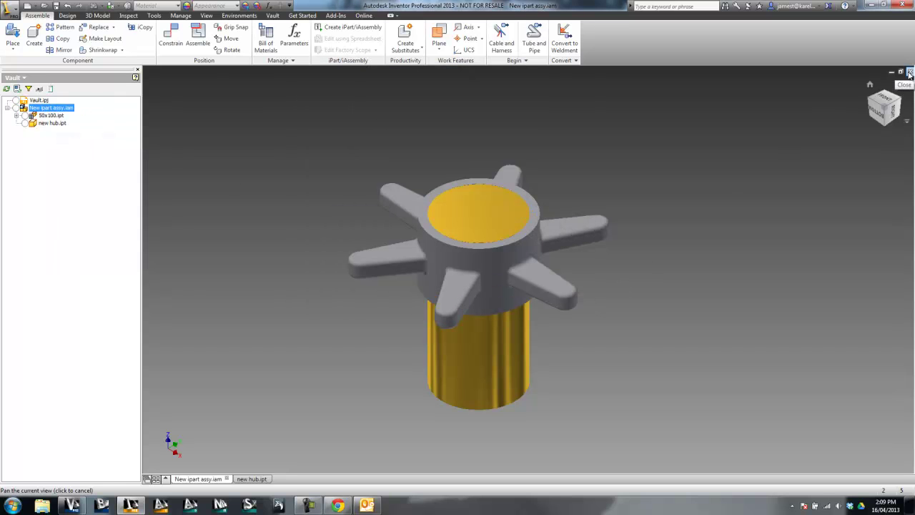
Close the assembly and hub files, switch to Autodesk Vault and refresh the Training iPart folder.
{"action": "key", "text": "ctrl+Tab"}
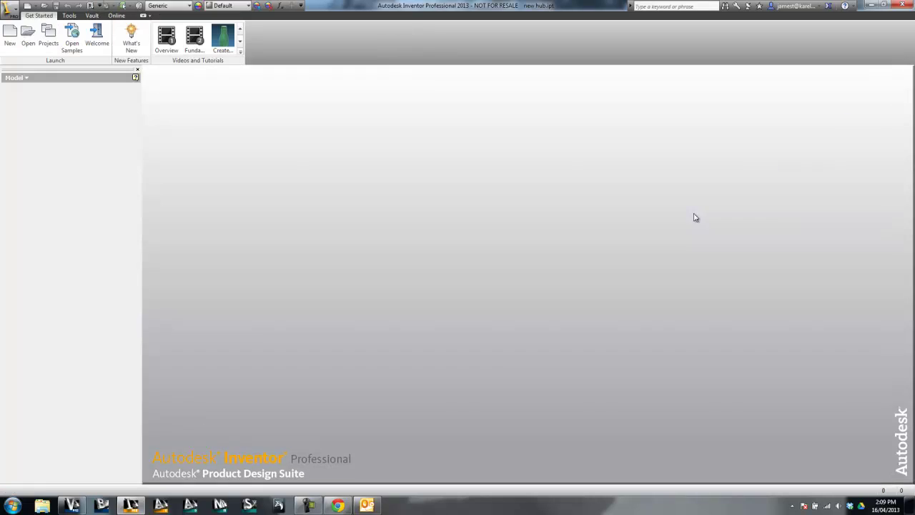
{"action": "left_click", "coordinate": [72, 505]}
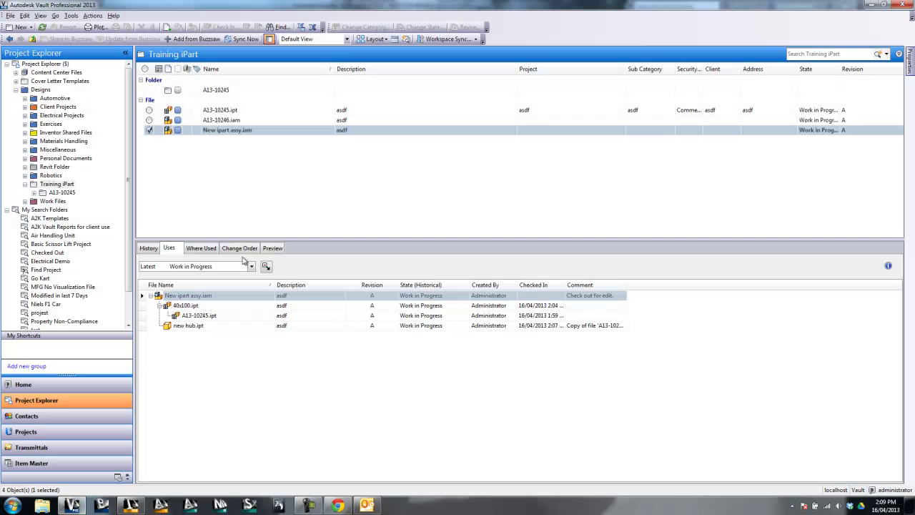
{"action": "left_click", "coordinate": [42, 27]}
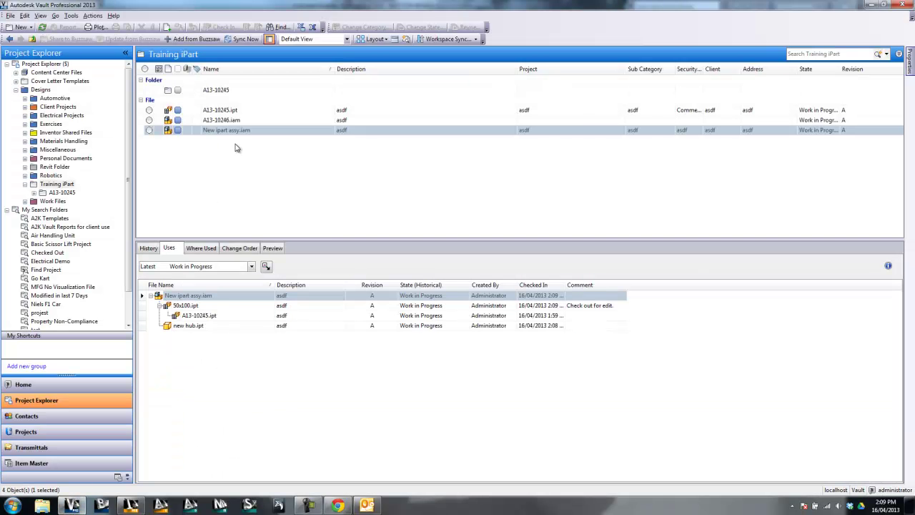
Compare the component files used by New ipart assy.iam with those used by the original A13-10246.iam.
{"action": "left_click", "coordinate": [229, 133]}
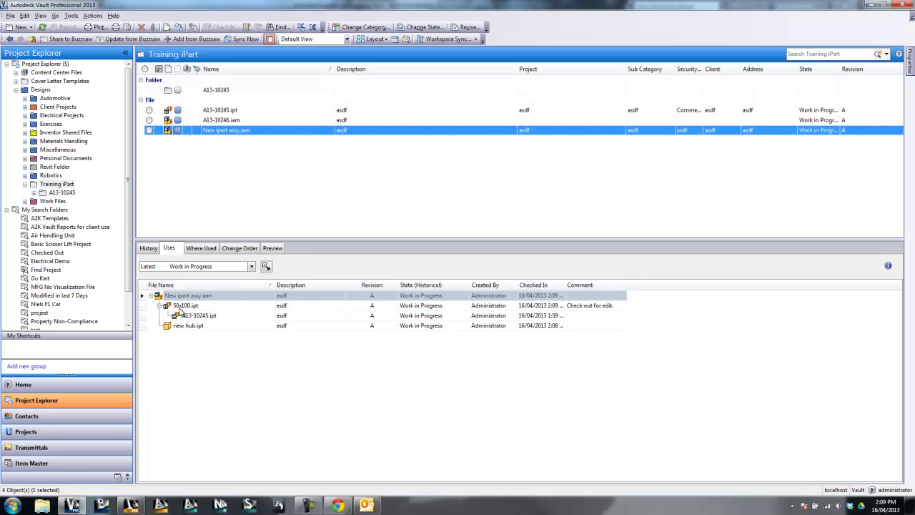
{"action": "left_click", "coordinate": [222, 120]}
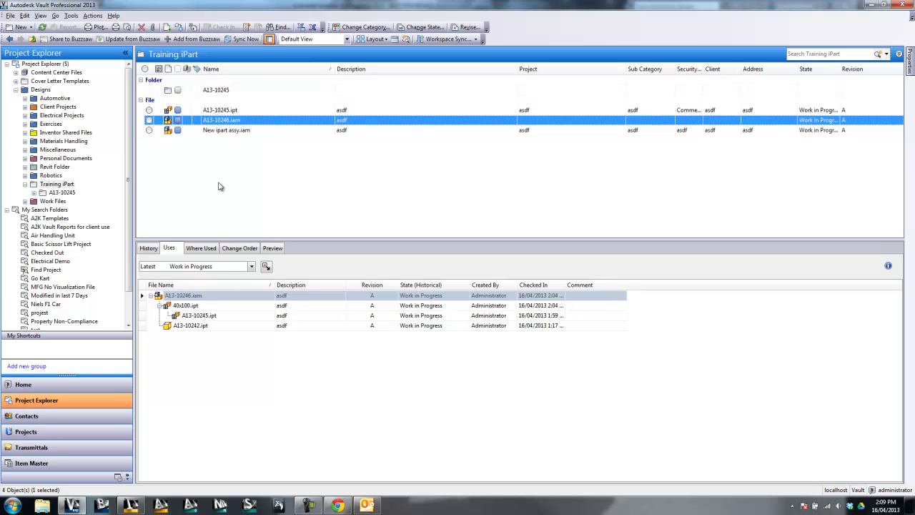
{"action": "left_click", "coordinate": [227, 131]}
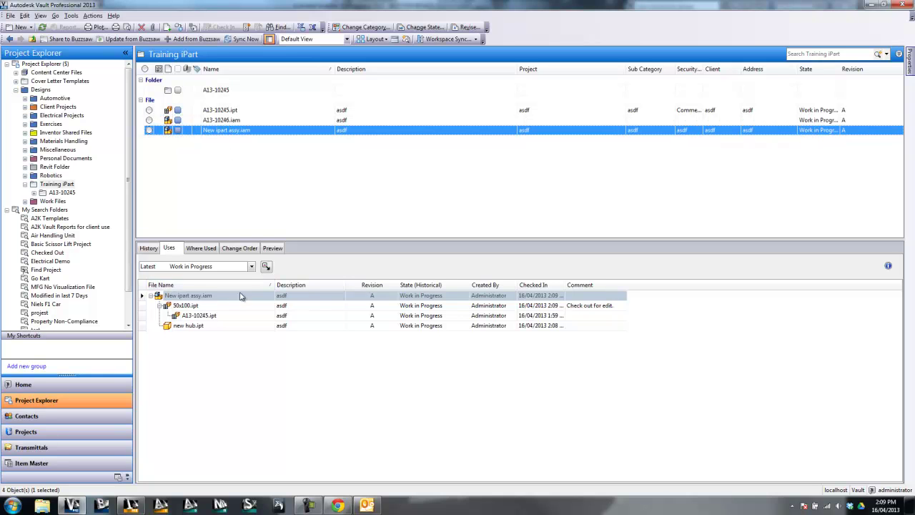
{"action": "left_click", "coordinate": [220, 120]}
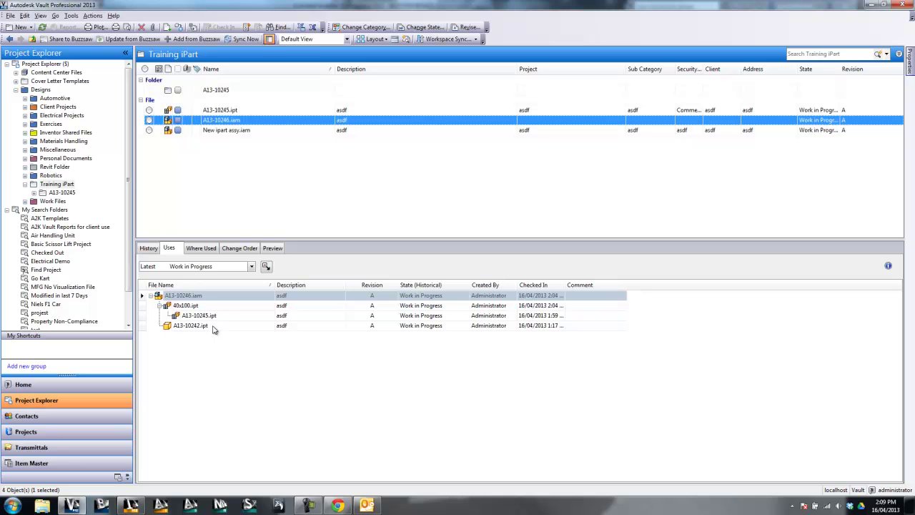